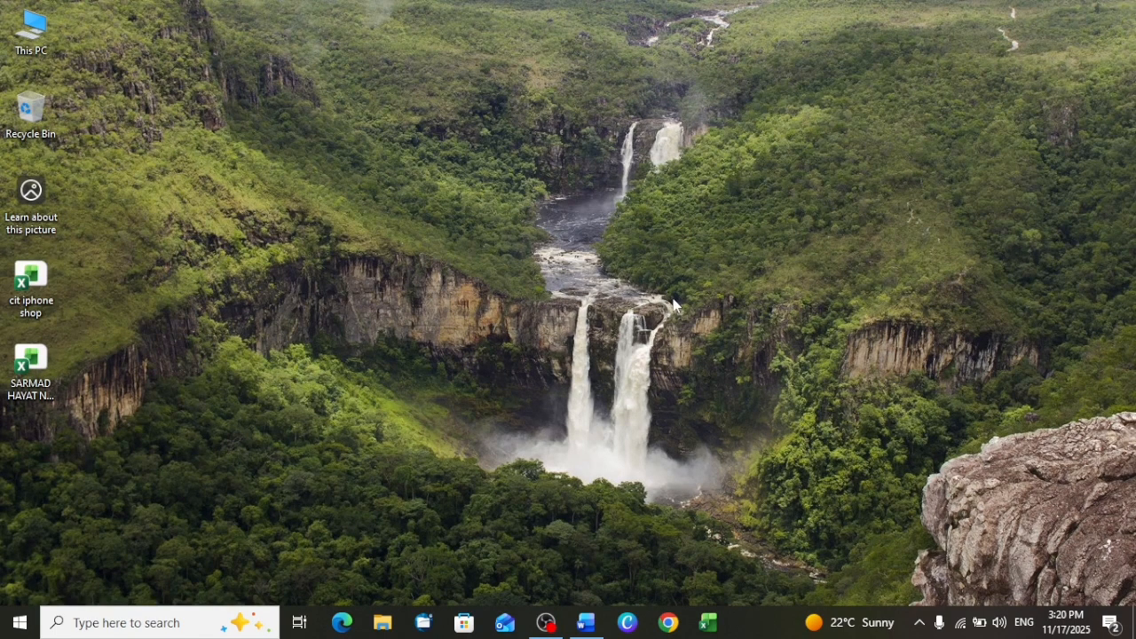
# - Switch to the blank Word document and generate sample paragraphs with =RAND()
pyautogui.click(585, 626)
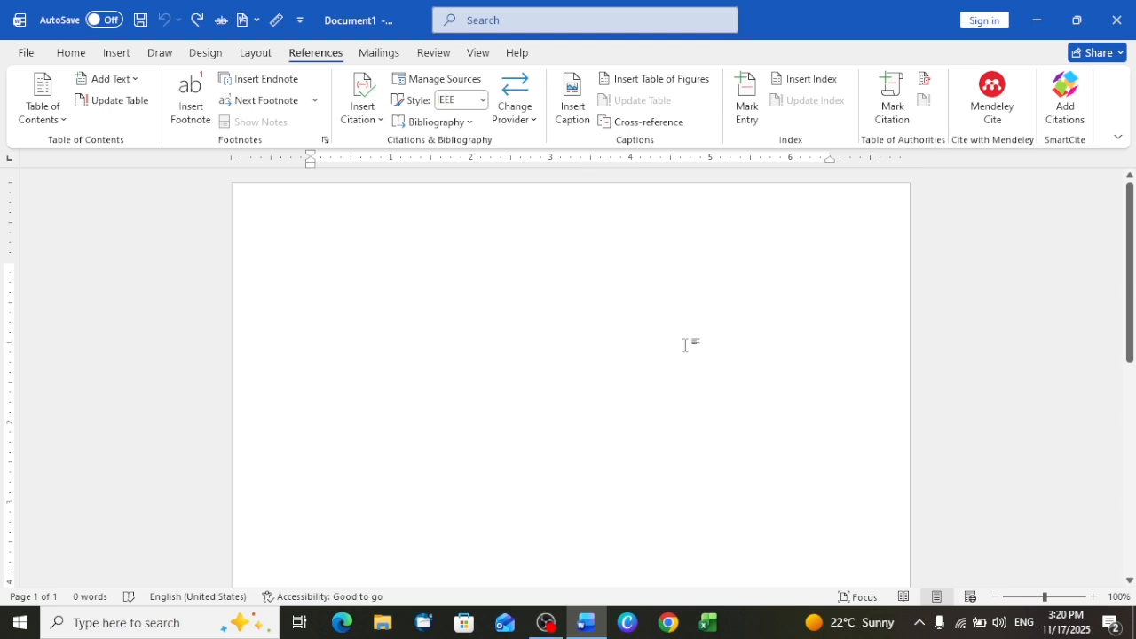
pyautogui.click(381, 55)
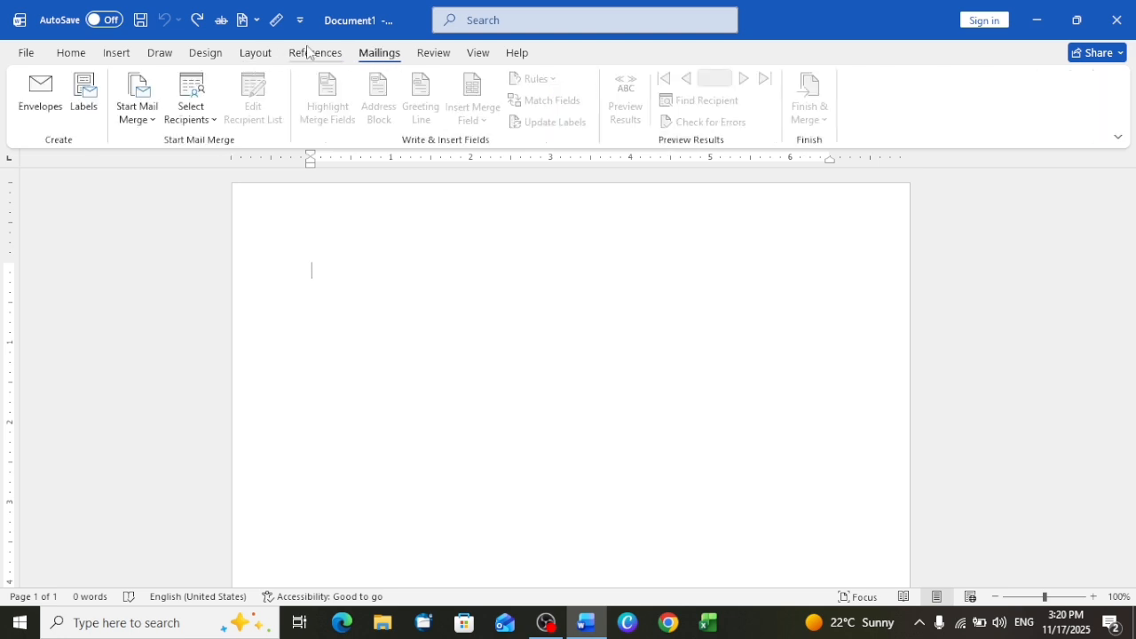
pyautogui.click(307, 51)
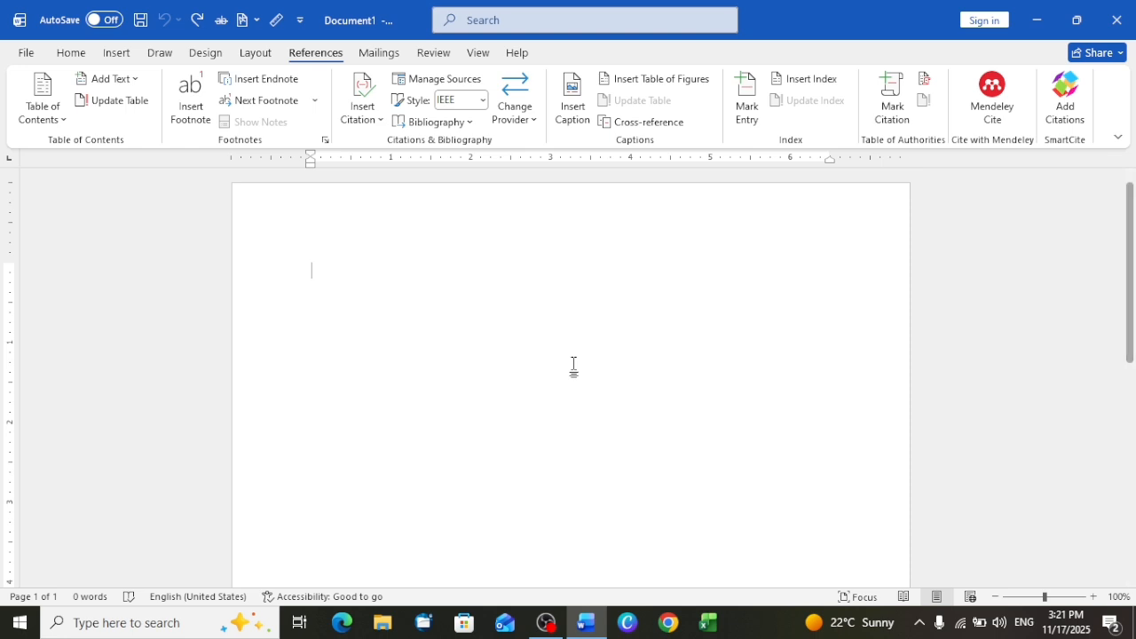
pyautogui.write('=RA')
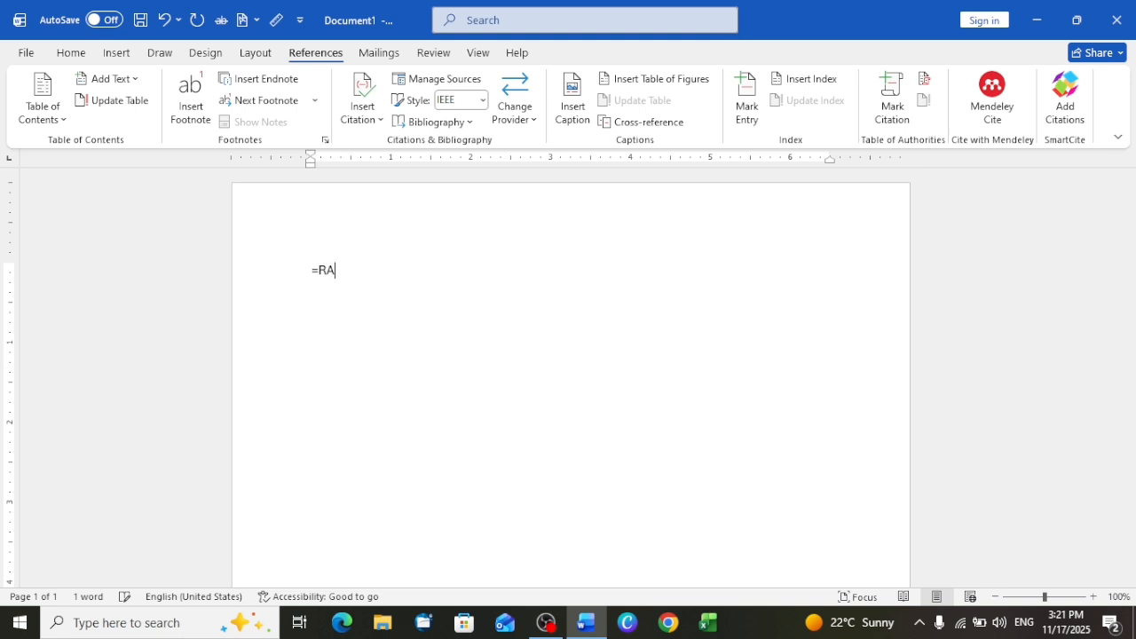
pyautogui.write('ND()')
pyautogui.press('Return')
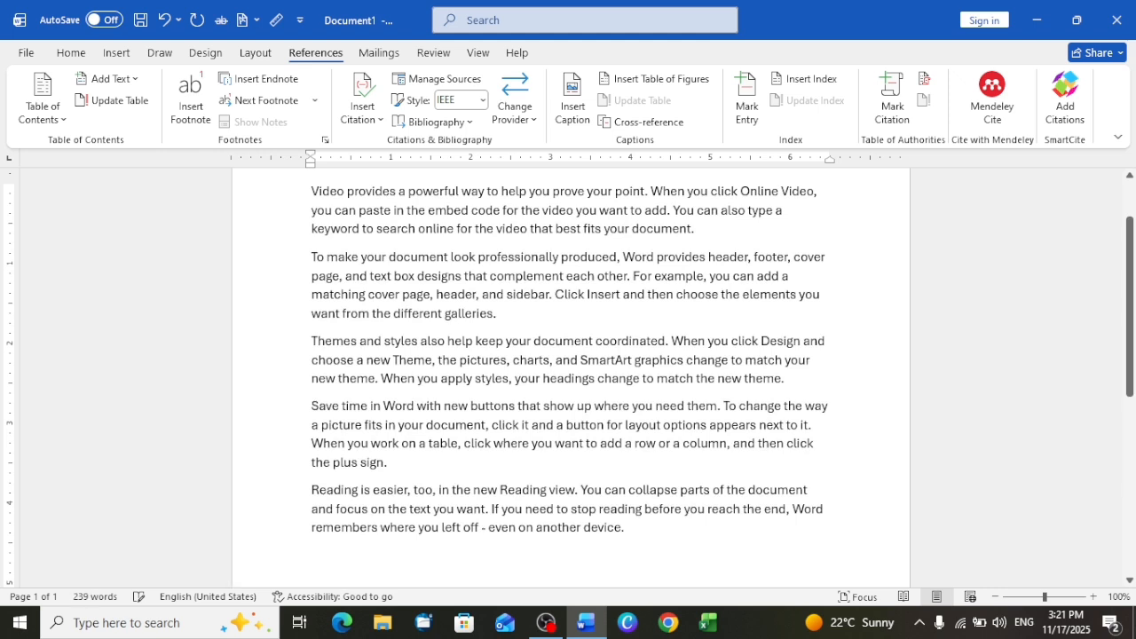
pyautogui.scroll(2, 543, 324)
pyautogui.click(565, 111)
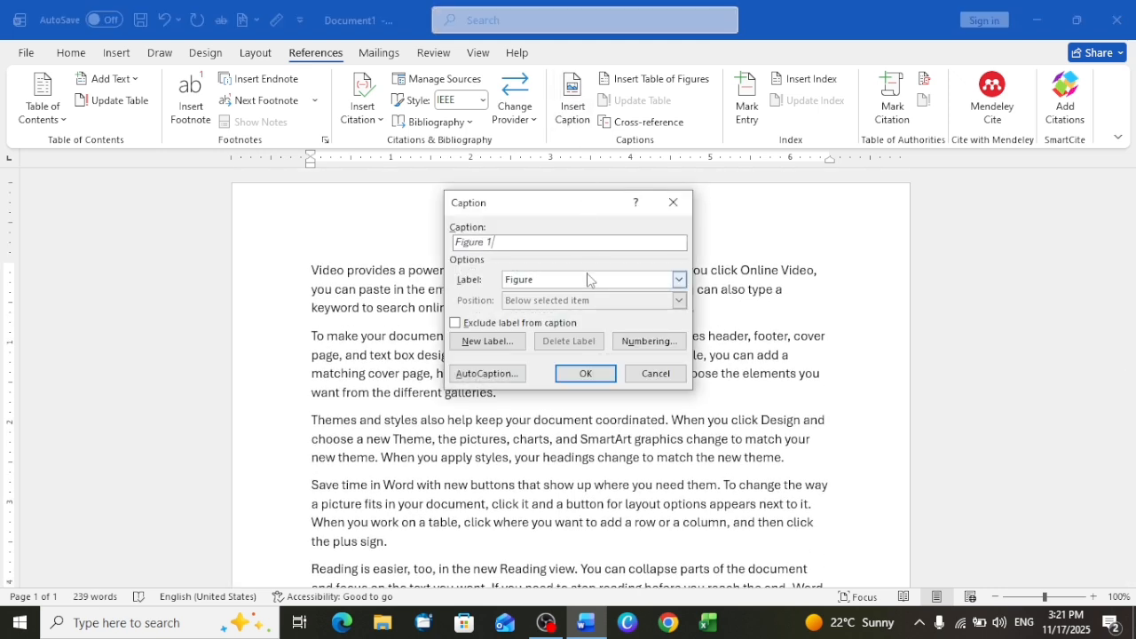
pyautogui.click(676, 375)
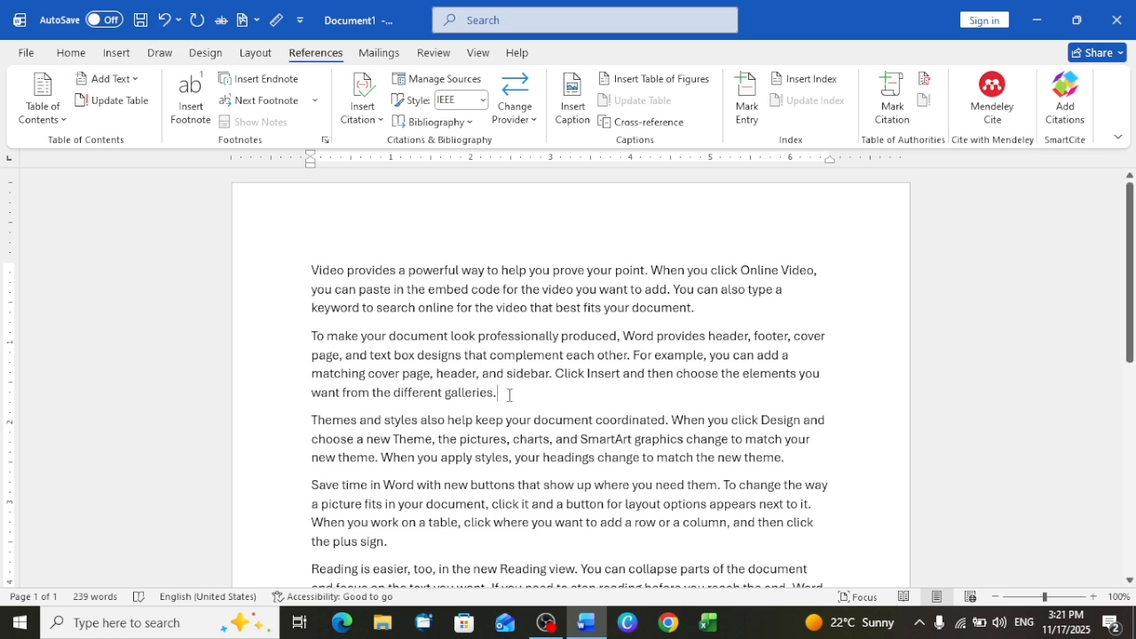
# - Insert several blank lines after the second paragraph, which ends with "different galleries."
pyautogui.press('Return')
pyautogui.press('Return')
pyautogui.press('Return')
pyautogui.press('Return')
pyautogui.press('Return')
pyautogui.press('Return')
pyautogui.press('Return')
pyautogui.press('Return')
pyautogui.press('Return')
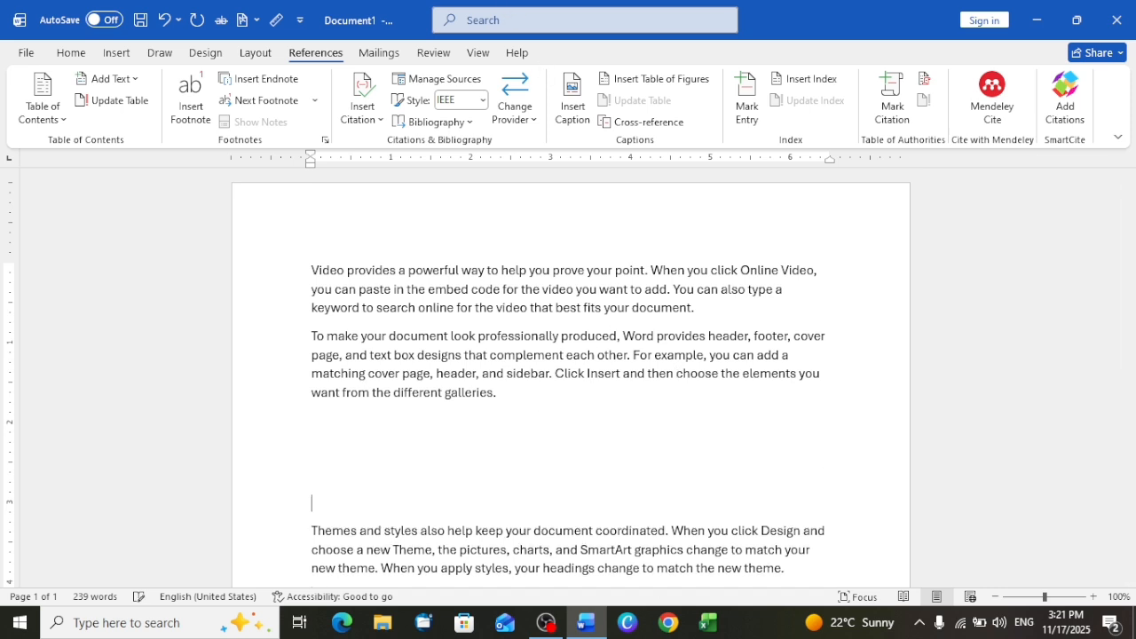
pyautogui.press('Return')
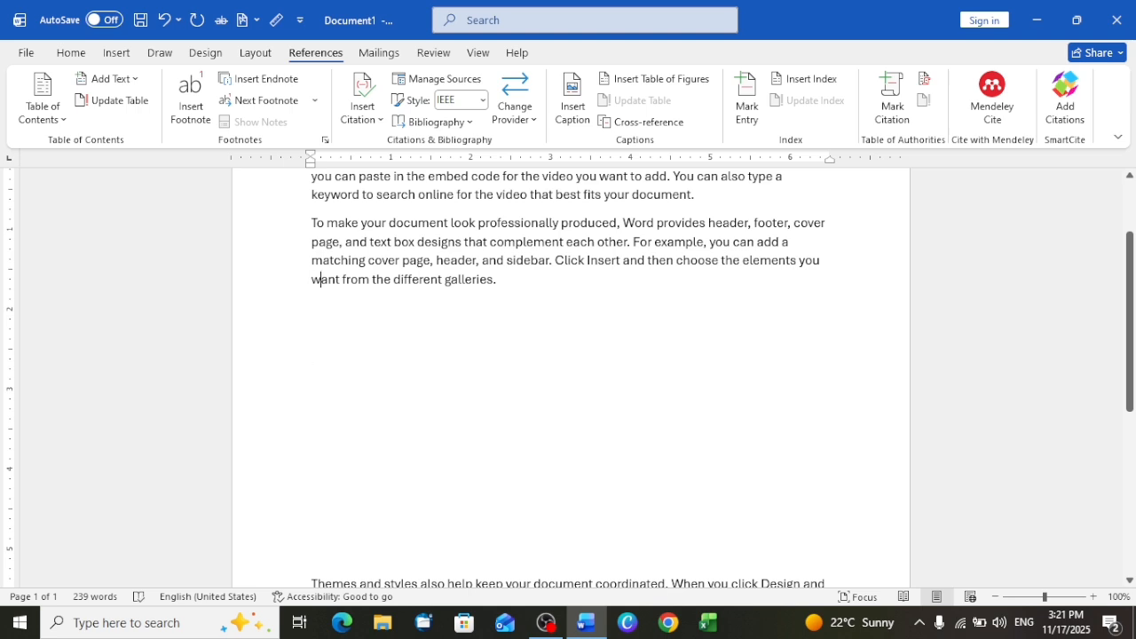
# - Shrink the gap between the second and third paragraphs by deleting some of the blank lines
pyautogui.hotkey('ctrl', 'Right')
pyautogui.hotkey('ctrl', 'Right')
pyautogui.hotkey('ctrl', 'Right')
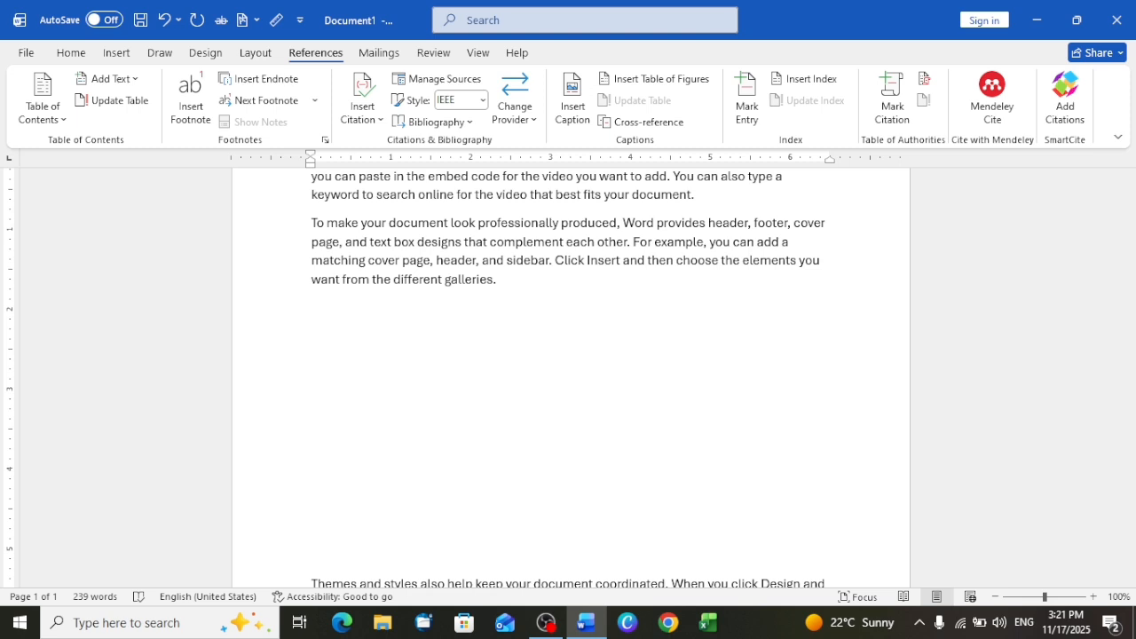
pyautogui.press('BackSpace')
pyautogui.press('BackSpace')
pyautogui.press('BackSpace')
pyautogui.press('BackSpace')
pyautogui.press('BackSpace')
pyautogui.press('BackSpace')
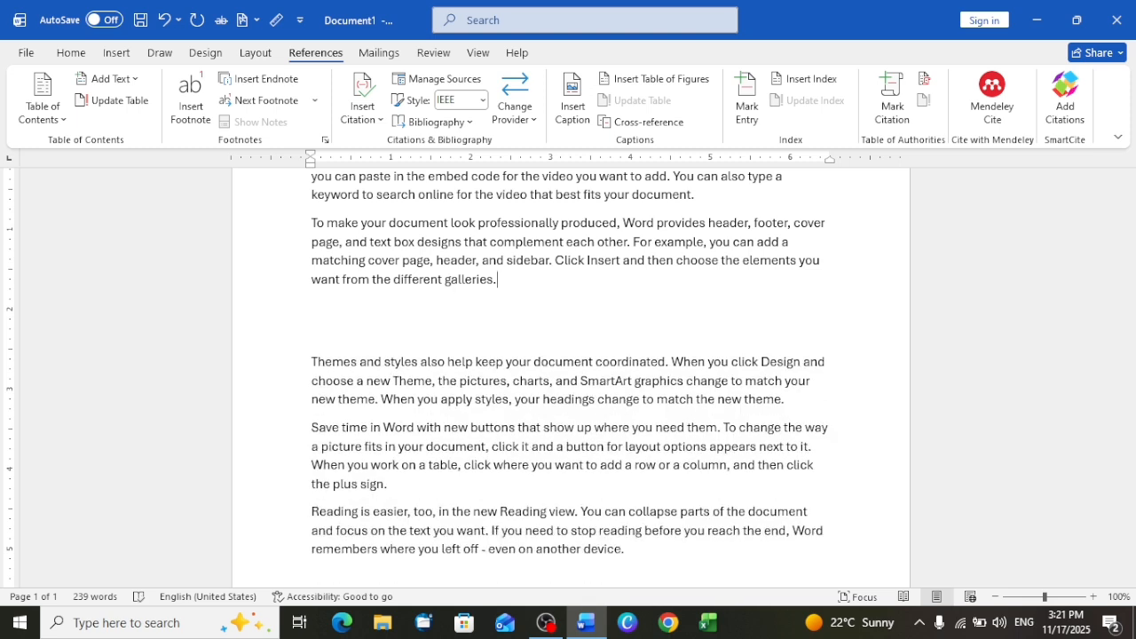
# - Add more blank lines below the second paragraph and delete the surplus ones
pyautogui.press('Return')
pyautogui.press('Return')
pyautogui.press('Return')
pyautogui.press('Return')
pyautogui.press('Return')
pyautogui.press('Return')
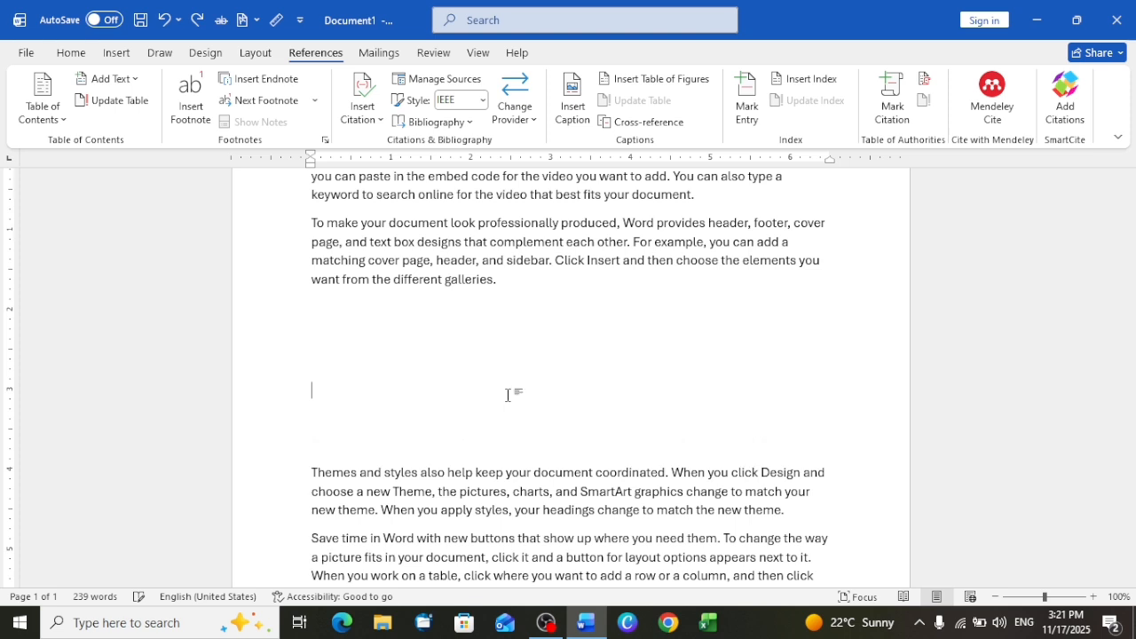
pyautogui.press('Return')
pyautogui.press('Return')
pyautogui.press('Delete')
pyautogui.press('Delete')
pyautogui.press('BackSpace')
pyautogui.press('BackSpace')
pyautogui.press('BackSpace')
pyautogui.press('BackSpace')
# - Undo the recent edits and redo them until the sample paragraphs and a five-line gap are restored
pyautogui.hotkey('ctrl', 'z')
pyautogui.hotkey('ctrl', 'z')
pyautogui.hotkey('ctrl', 'z')
pyautogui.hotkey('ctrl', 'z')
pyautogui.hotkey('ctrl', 'z')
pyautogui.hotkey('ctrl', 'z')
pyautogui.hotkey('ctrl', 'z')
pyautogui.hotkey('ctrl', 'z')
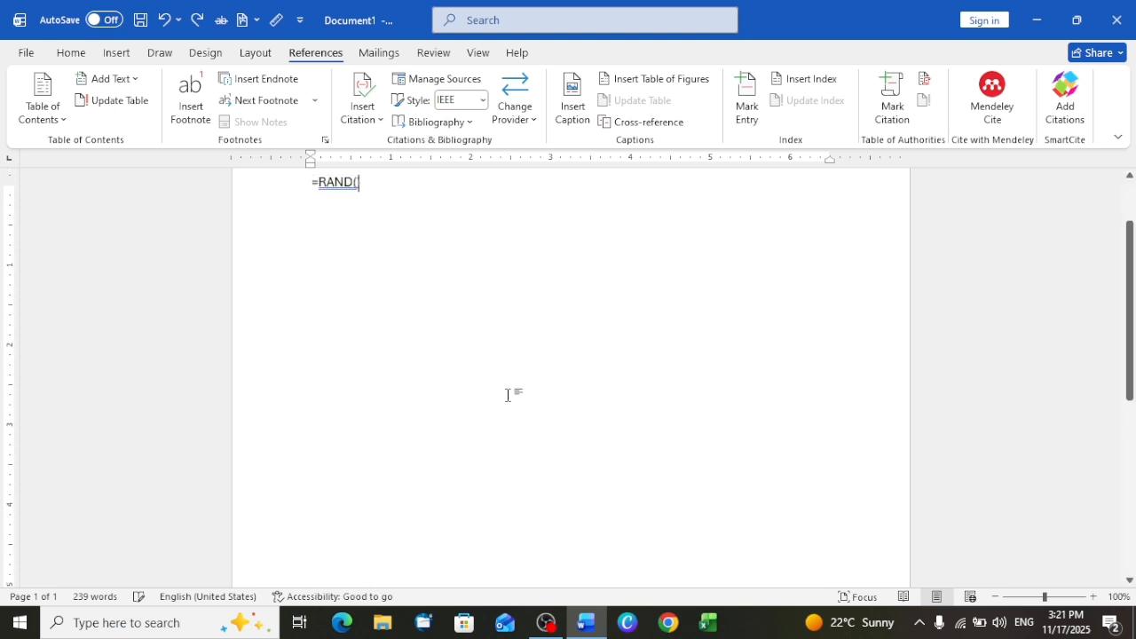
pyautogui.hotkey('ctrl', 'y')
pyautogui.hotkey('ctrl', 'y')
pyautogui.hotkey('ctrl', 'y')
pyautogui.hotkey('ctrl', 'y')
pyautogui.hotkey('ctrl', 'y')
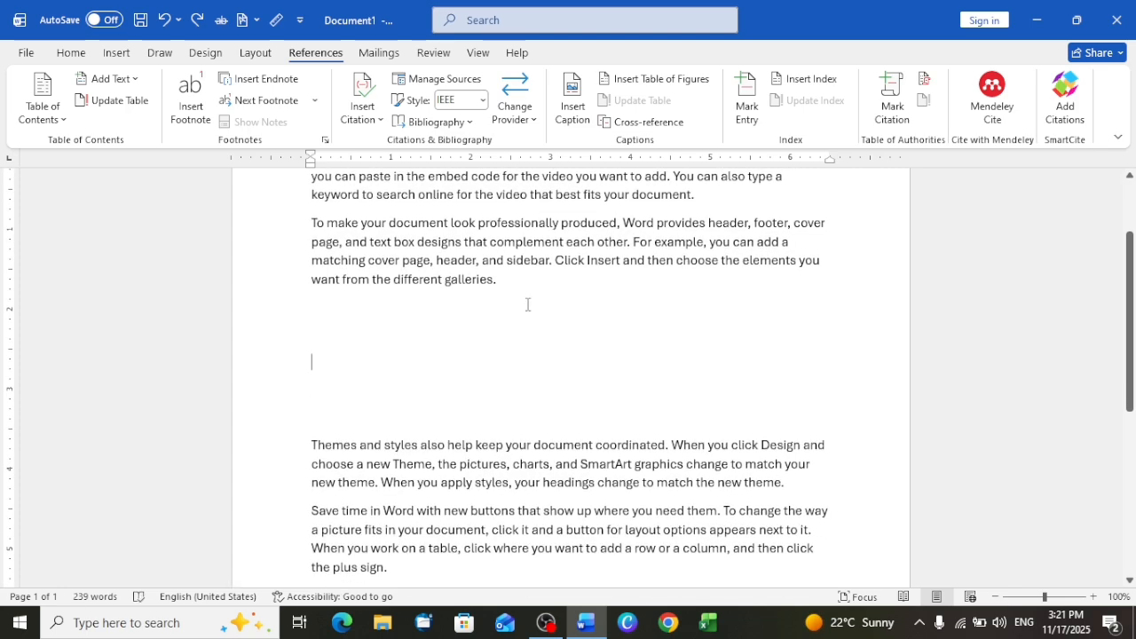
# - Insert the stock 3D emoji with black sunglasses from the Emoji category into the gap below the second paragraph
pyautogui.click(117, 52)
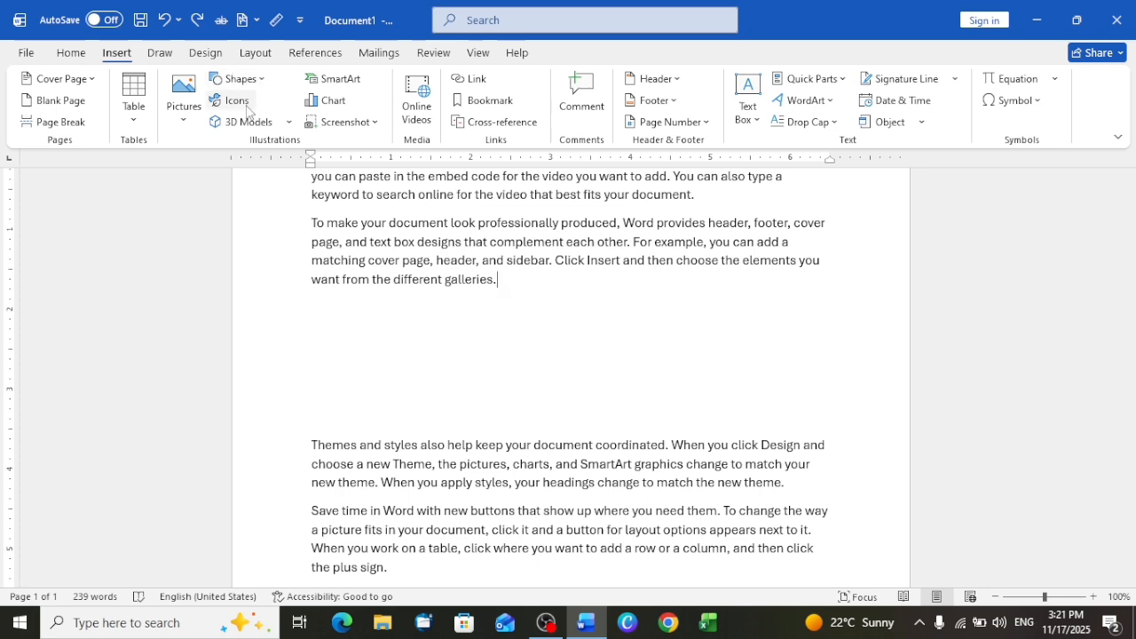
pyautogui.click(247, 108)
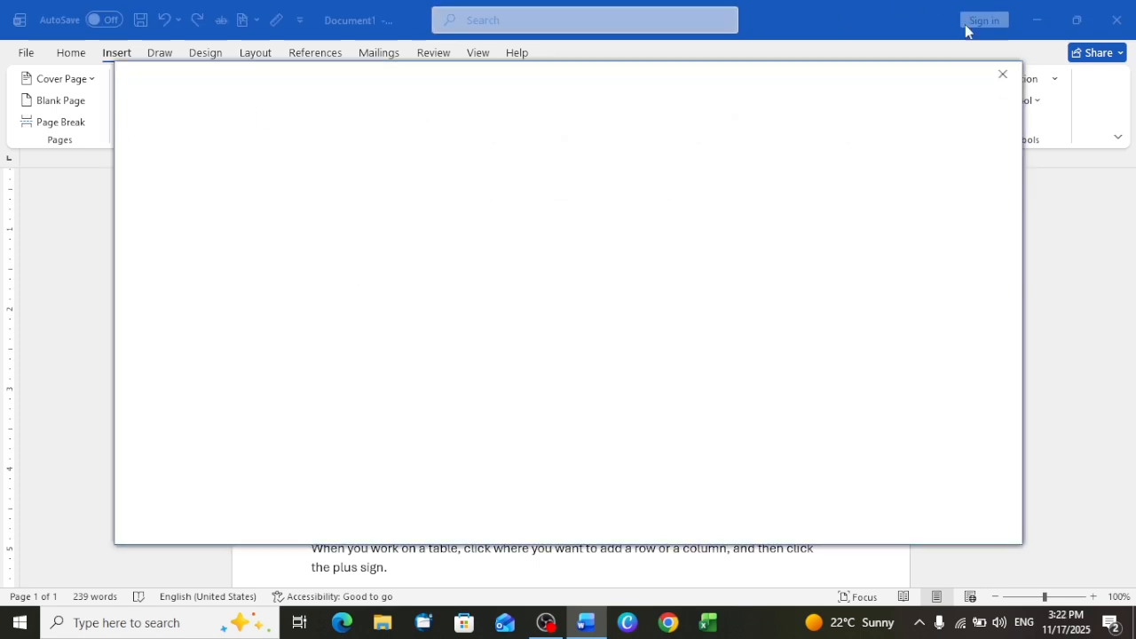
pyautogui.click(1010, 81)
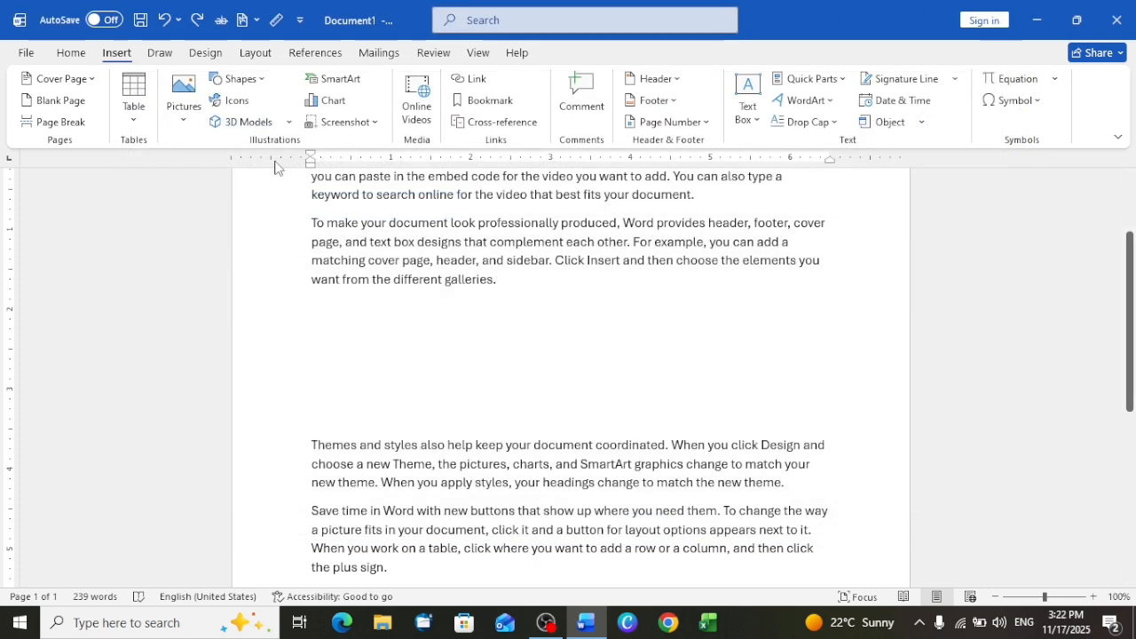
pyautogui.click(242, 126)
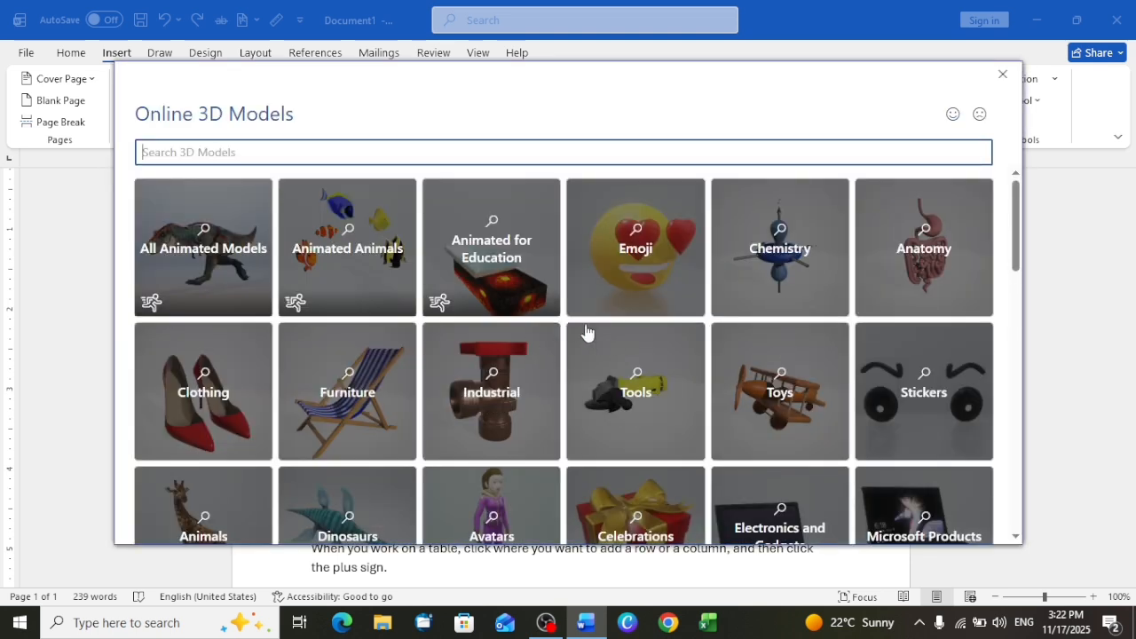
pyautogui.click(637, 281)
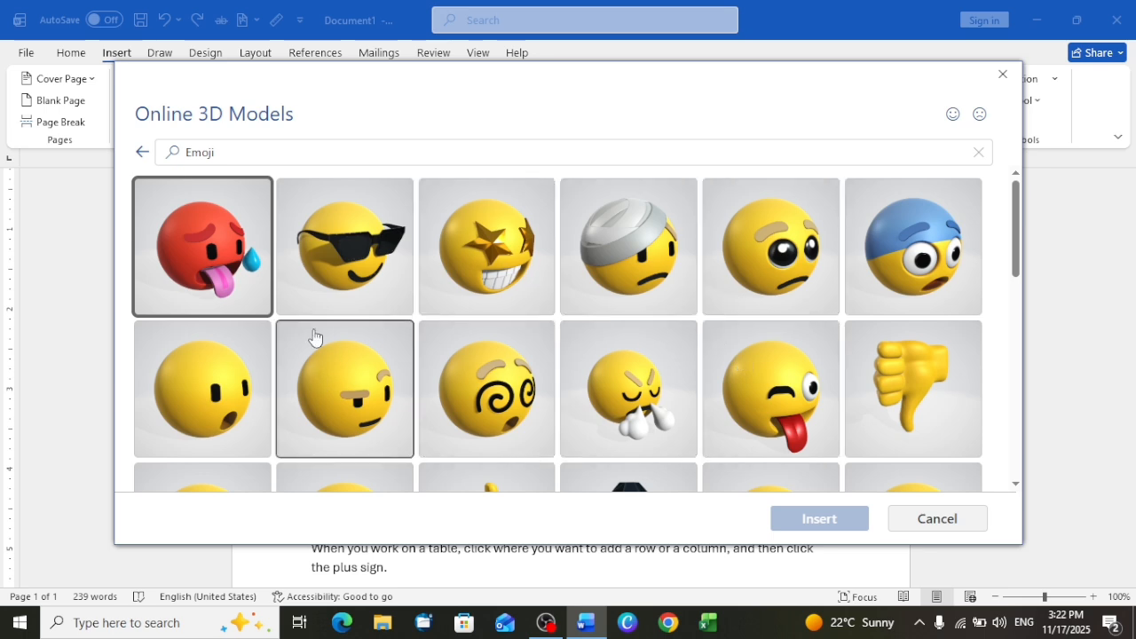
pyautogui.scroll(-2, 621, 355)
pyautogui.scroll(3, 637, 368)
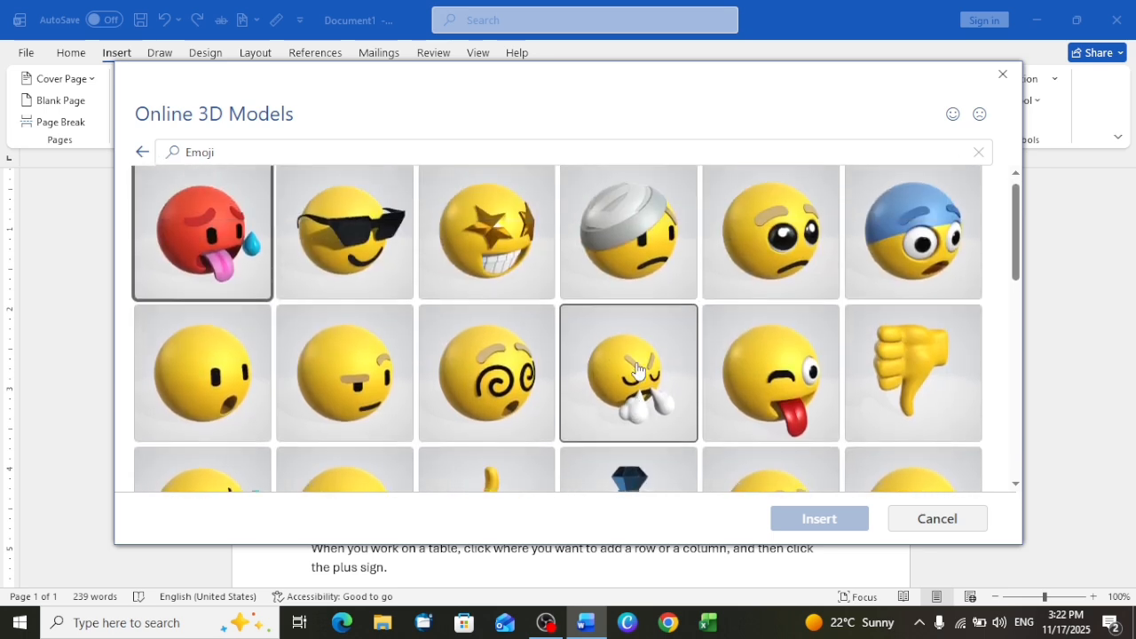
pyautogui.click(327, 218)
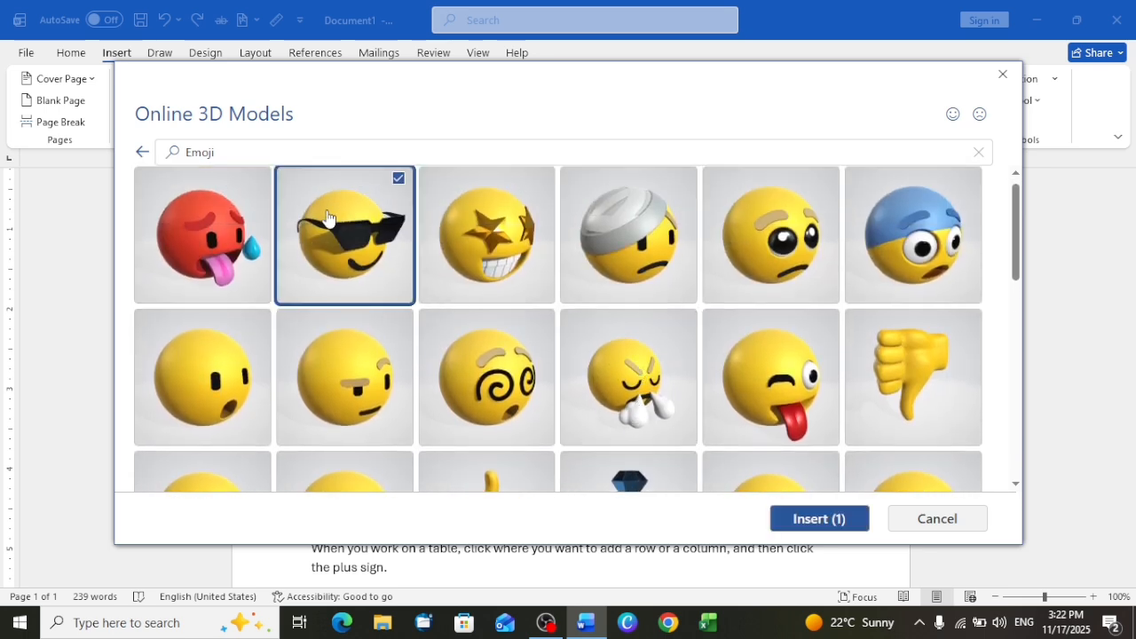
pyautogui.click(820, 523)
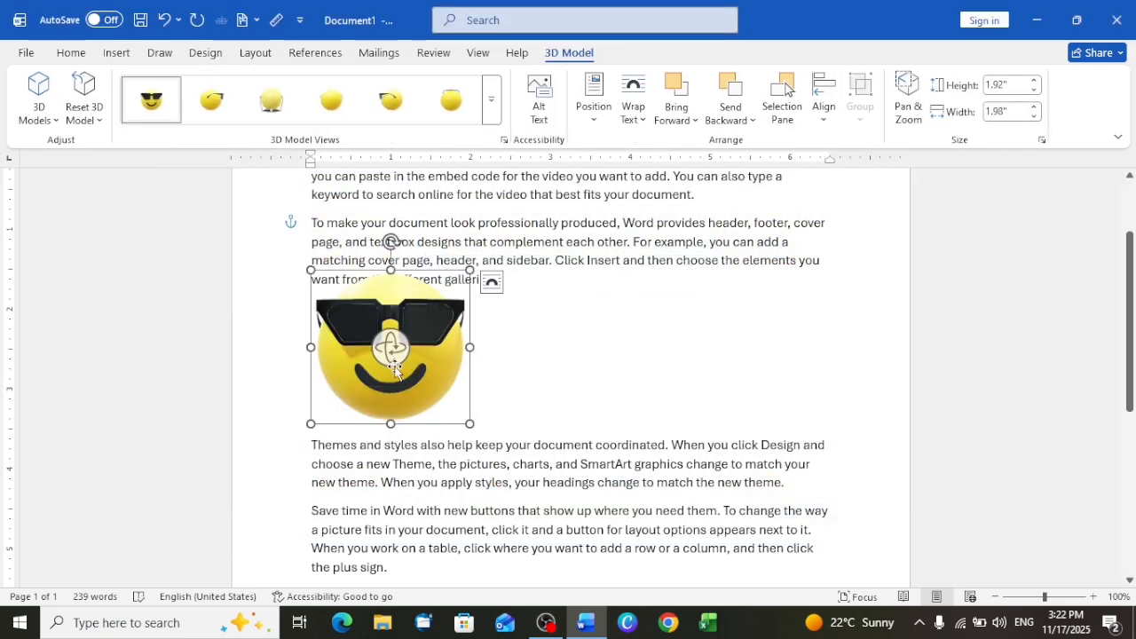
# - Move the sunglasses emoji toward the middle of the page and reset its 3D orientation after a trial rotation
pyautogui.moveTo(390, 347); pyautogui.dragTo(509, 365)
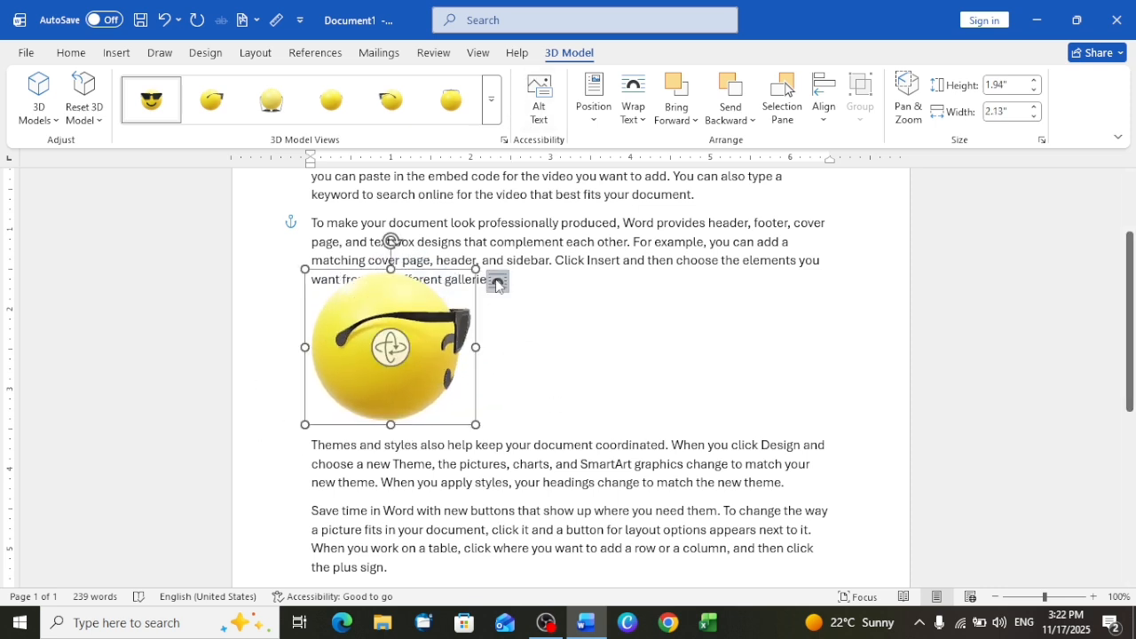
pyautogui.moveTo(370, 284); pyautogui.dragTo(603, 286)
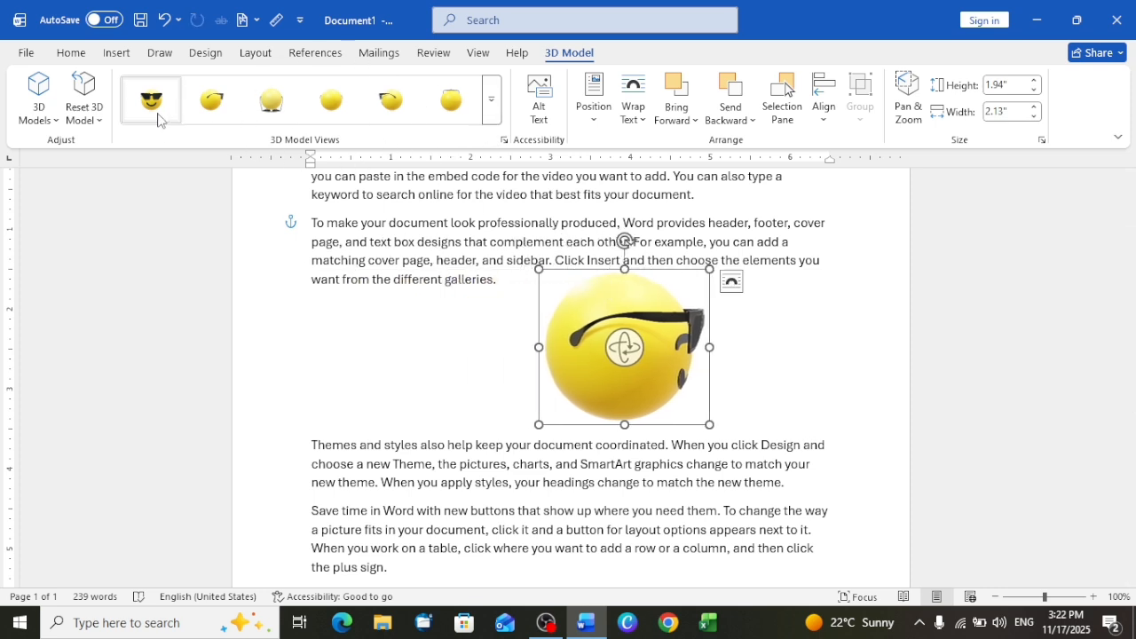
pyautogui.click(99, 124)
pyautogui.click(113, 146)
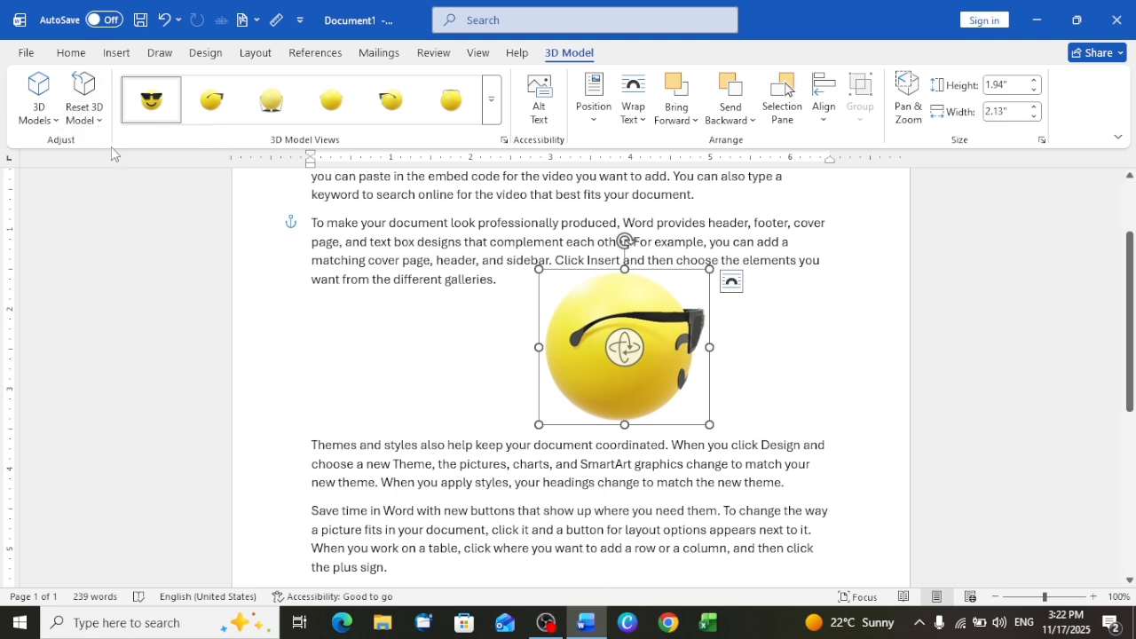
# - Insert the stock 3D black bench from the Furniture category and arrange it to the left of the sunglasses emoji within the gap
pyautogui.click(32, 127)
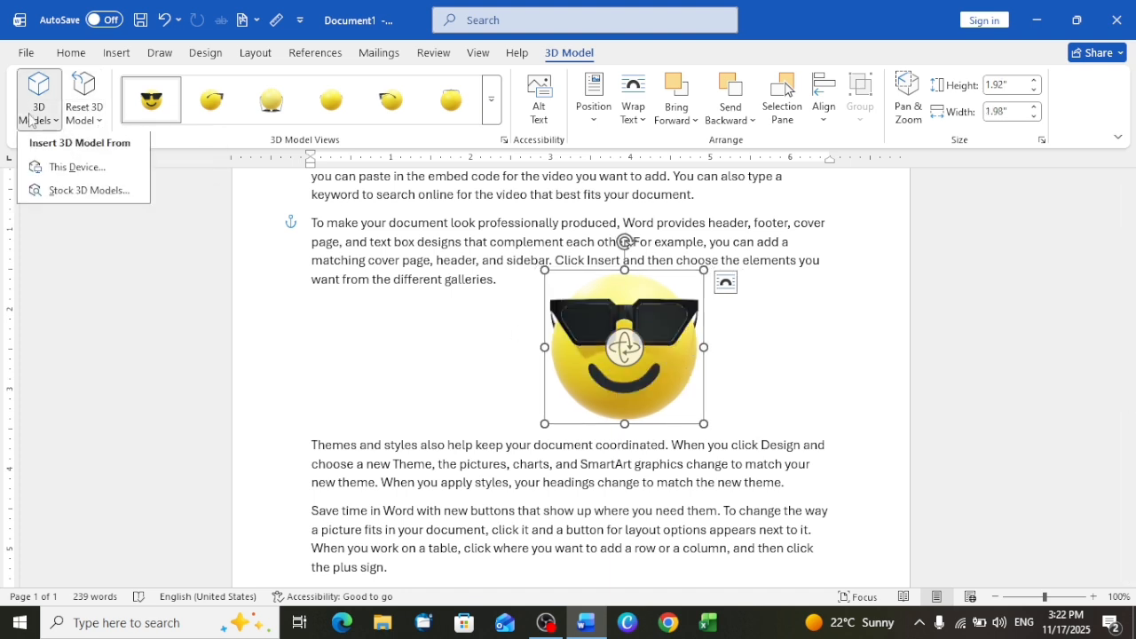
pyautogui.click(84, 191)
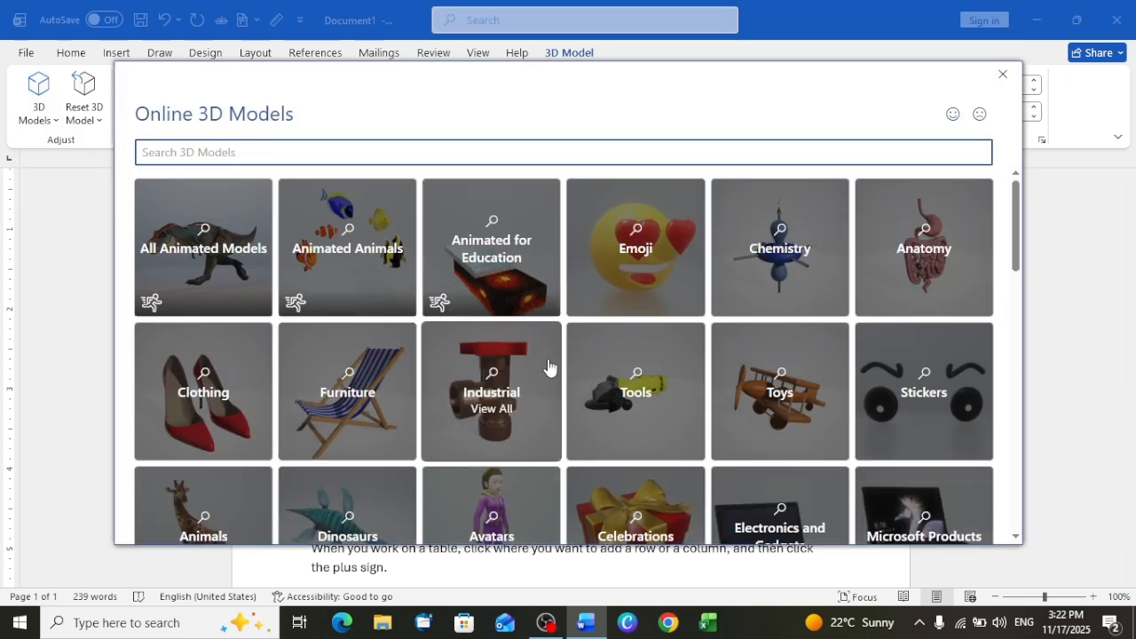
pyautogui.scroll(-3, 548, 367)
pyautogui.click(281, 223)
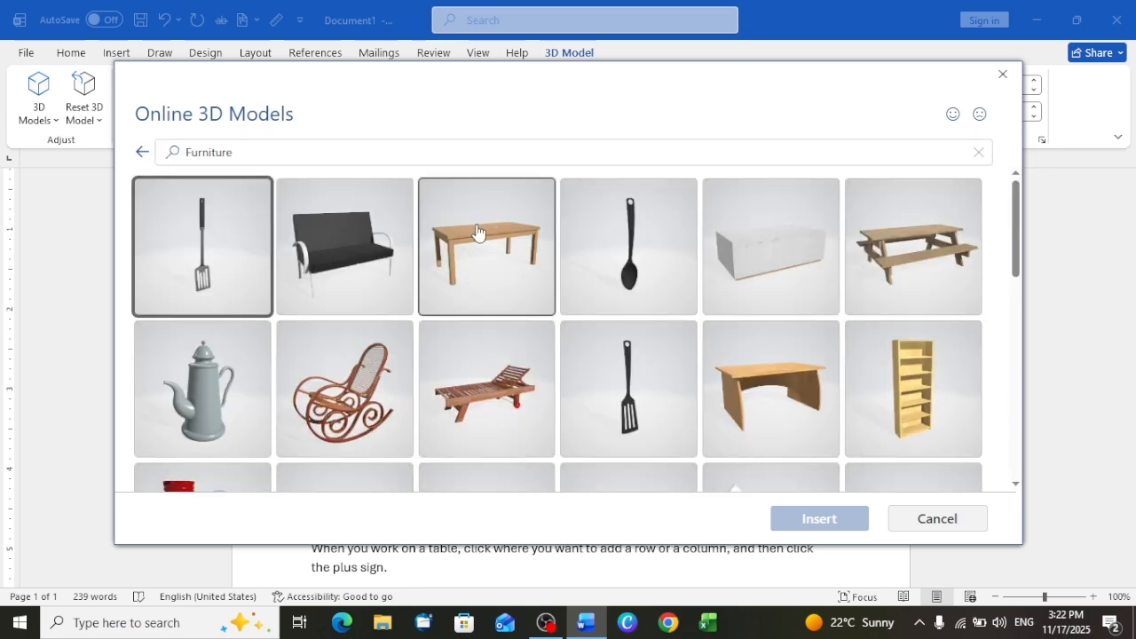
pyautogui.click(342, 266)
pyautogui.click(836, 529)
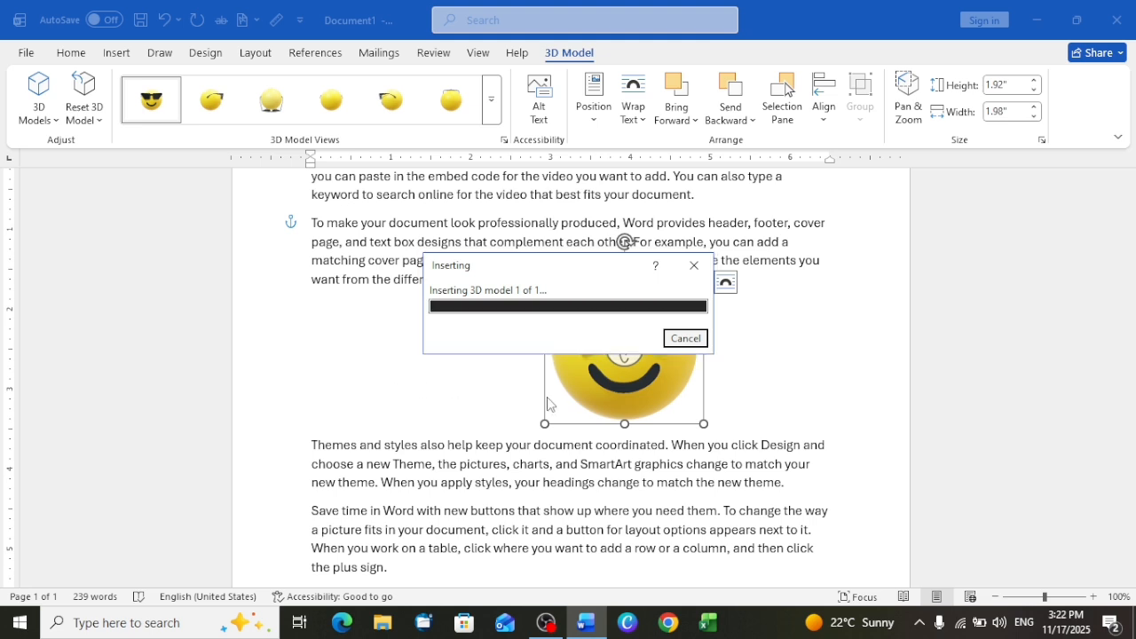
pyautogui.moveTo(614, 348); pyautogui.dragTo(760, 339)
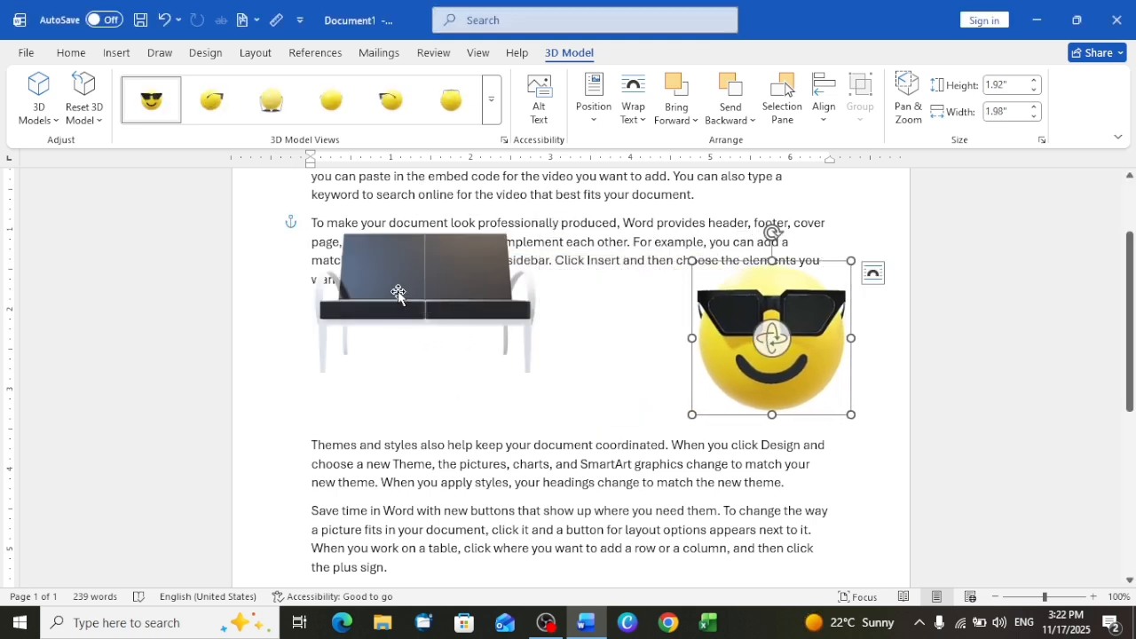
pyautogui.moveTo(398, 295); pyautogui.dragTo(462, 395)
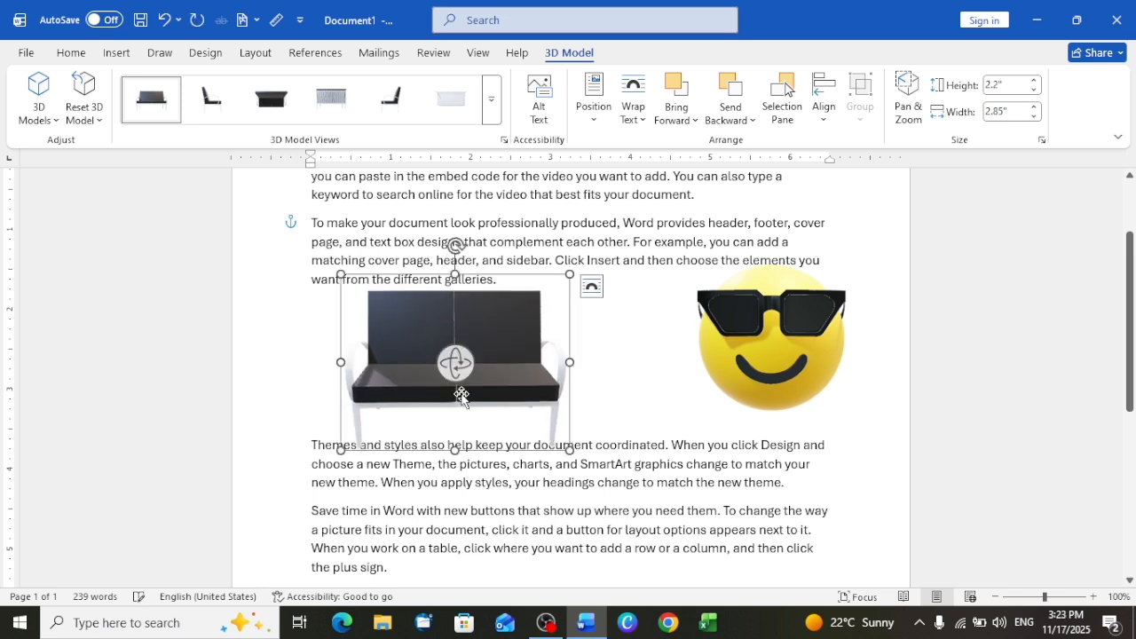
# - Try other preset 3D views on the bench, settle on its front view, and return to the reference tools
pyautogui.click(329, 107)
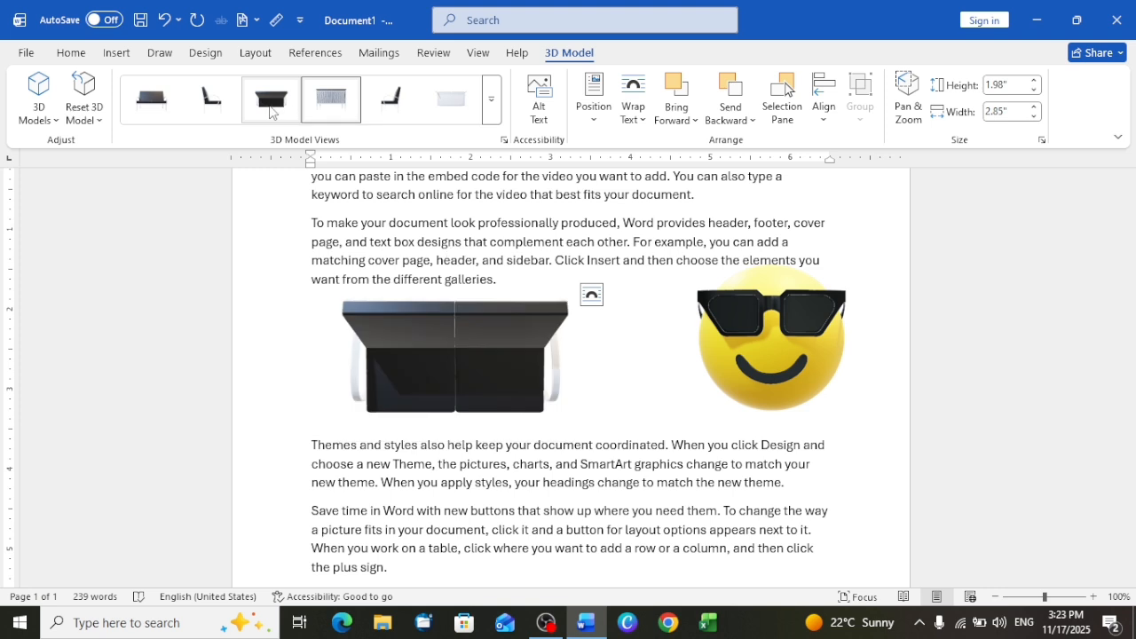
pyautogui.click(271, 111)
pyautogui.click(151, 99)
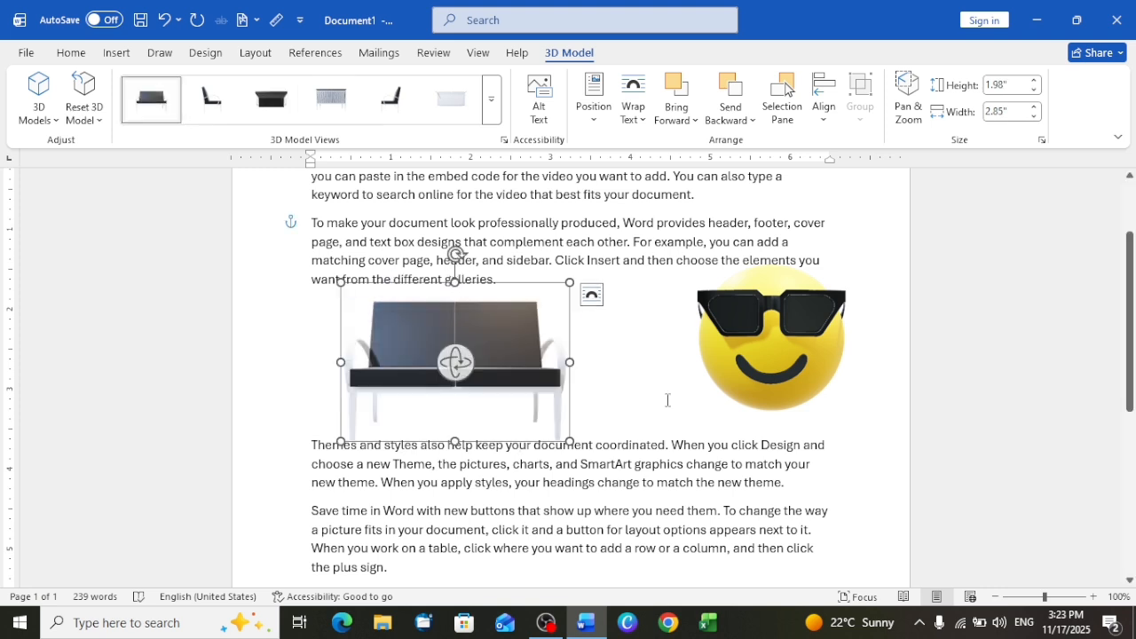
pyautogui.click(665, 400)
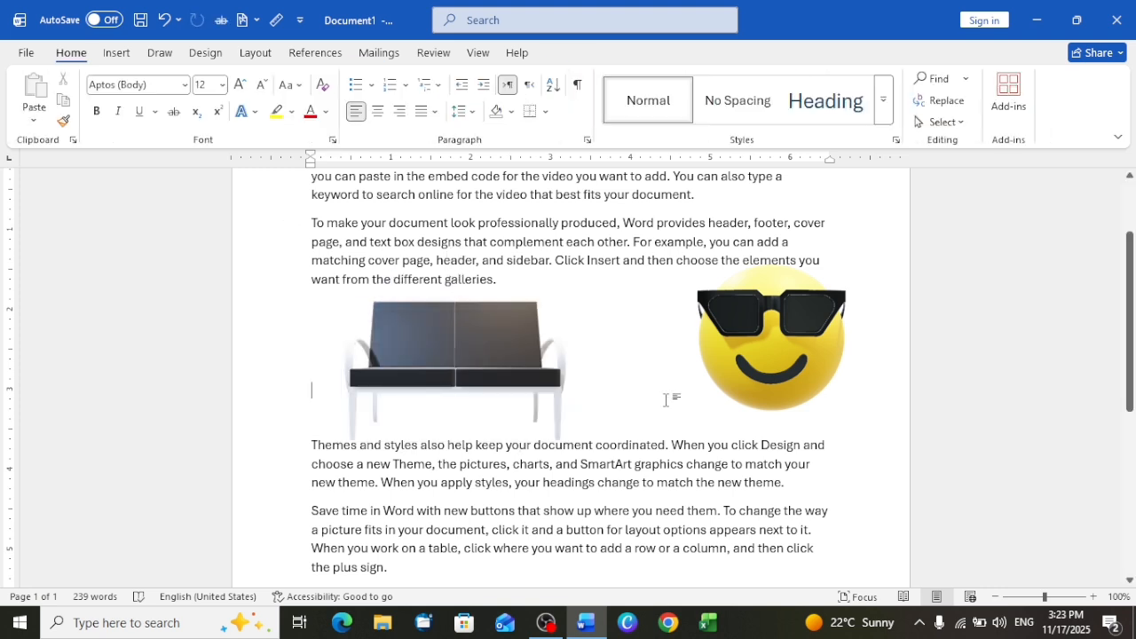
pyautogui.click(317, 54)
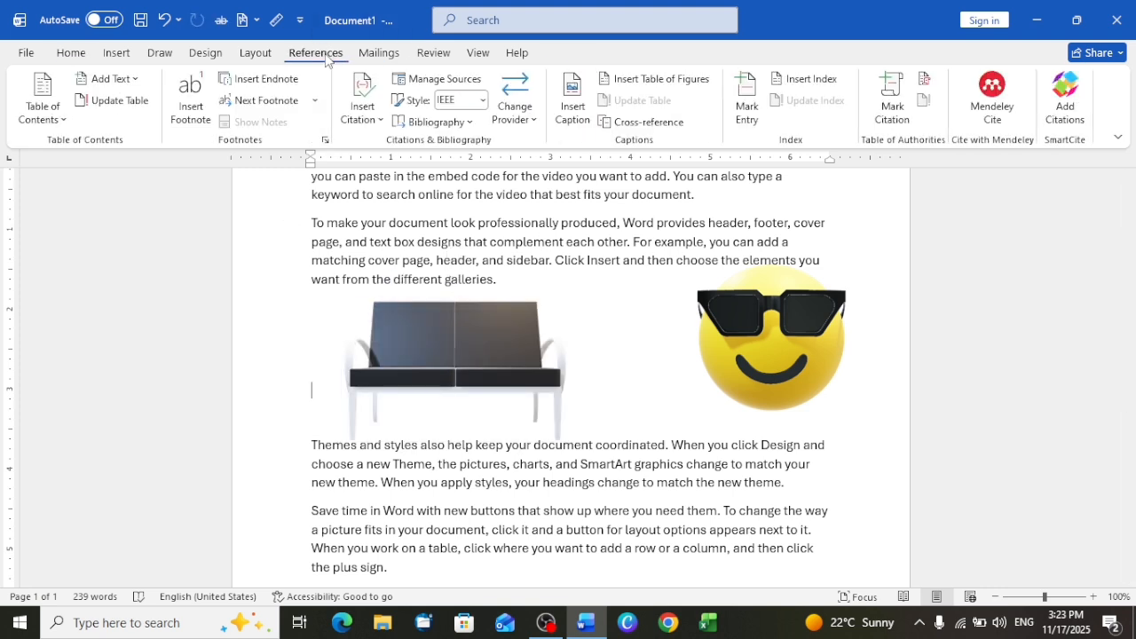
# - Insert a caption with the Figure label below the bench model and return to the document text
pyautogui.click(473, 364)
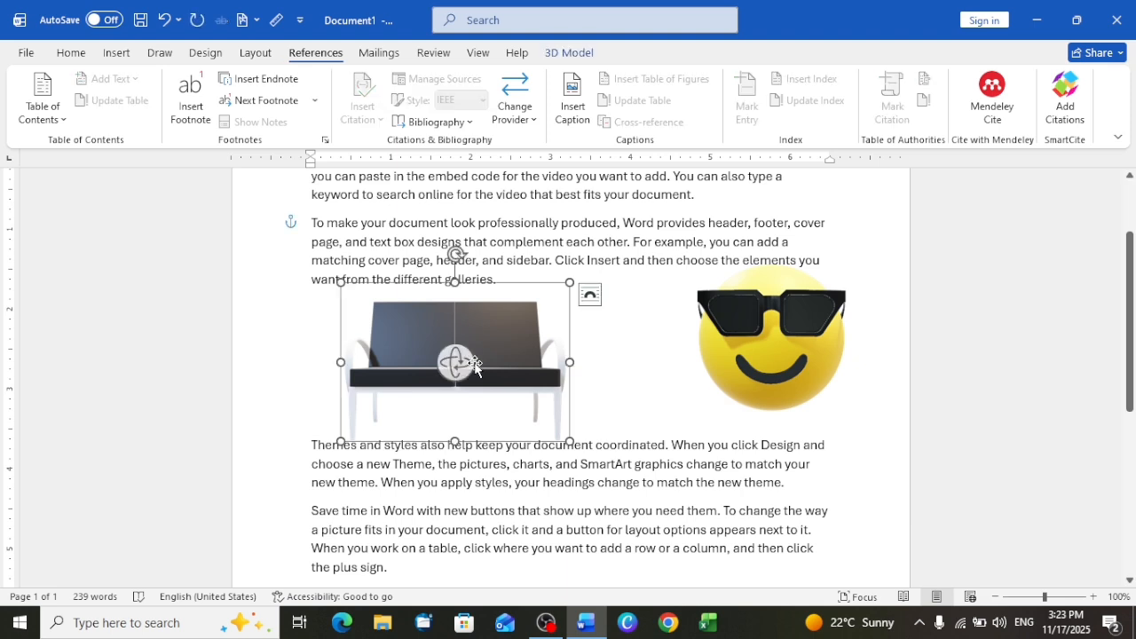
pyautogui.click(582, 107)
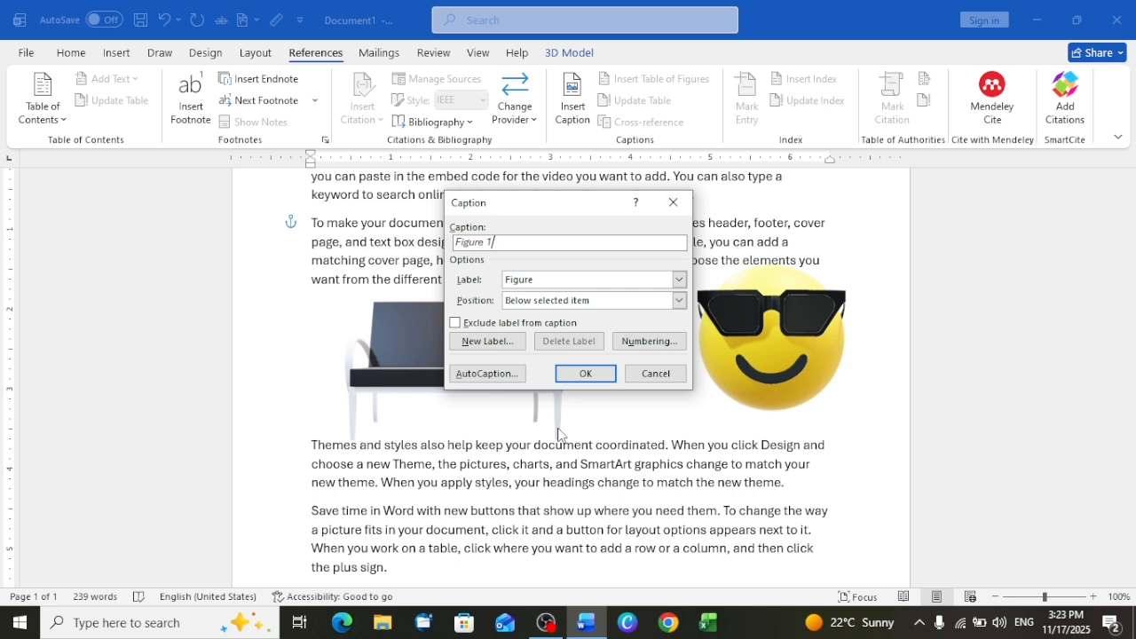
pyautogui.click(593, 374)
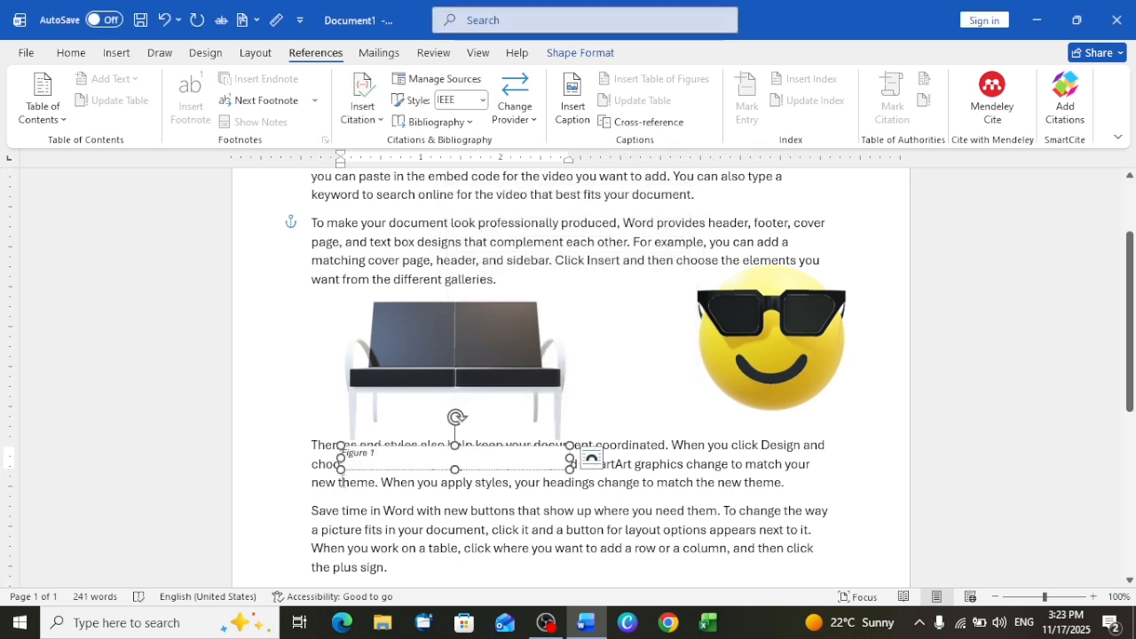
pyautogui.click(305, 438)
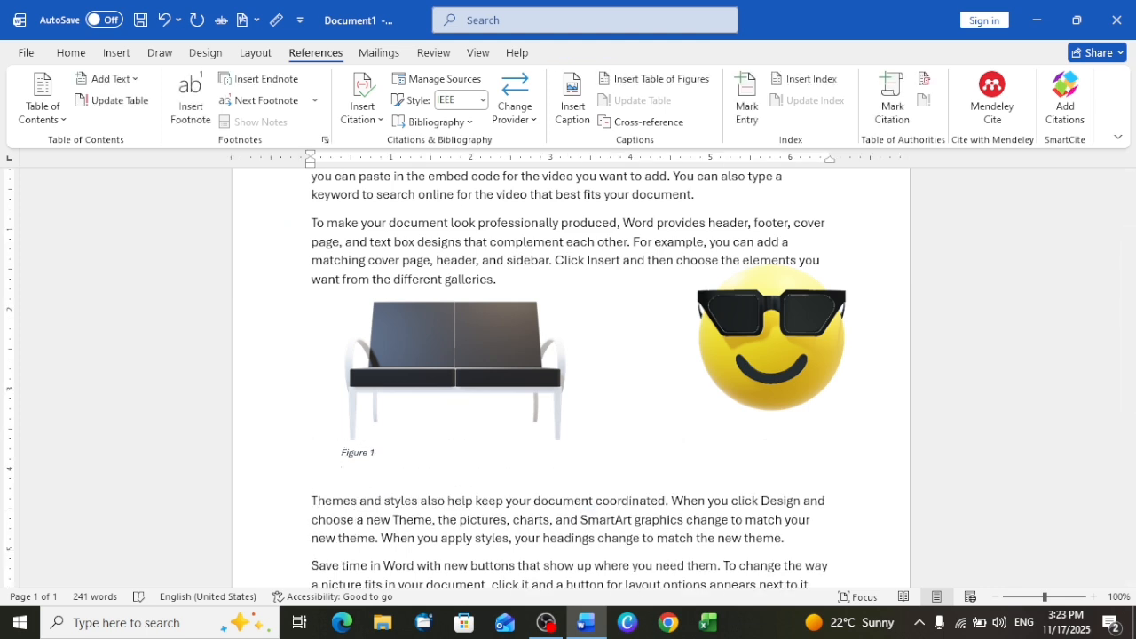
# - Insert a caption with the Table label for the sunglasses emoji and move the caption box beneath the model
pyautogui.click(772, 355)
pyautogui.click(570, 107)
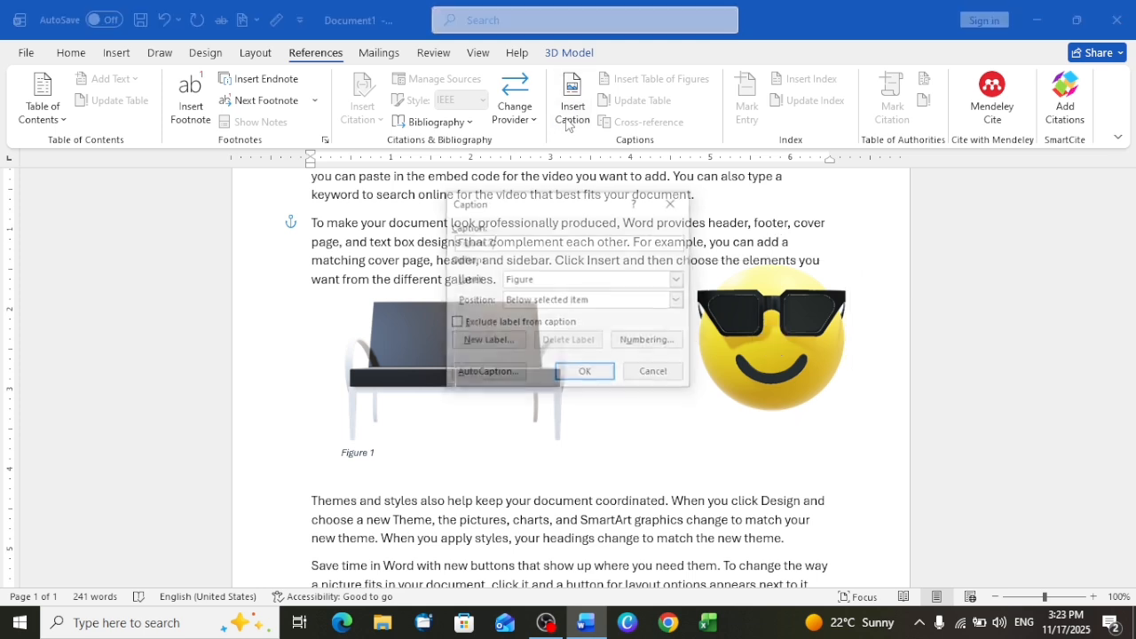
pyautogui.click(679, 280)
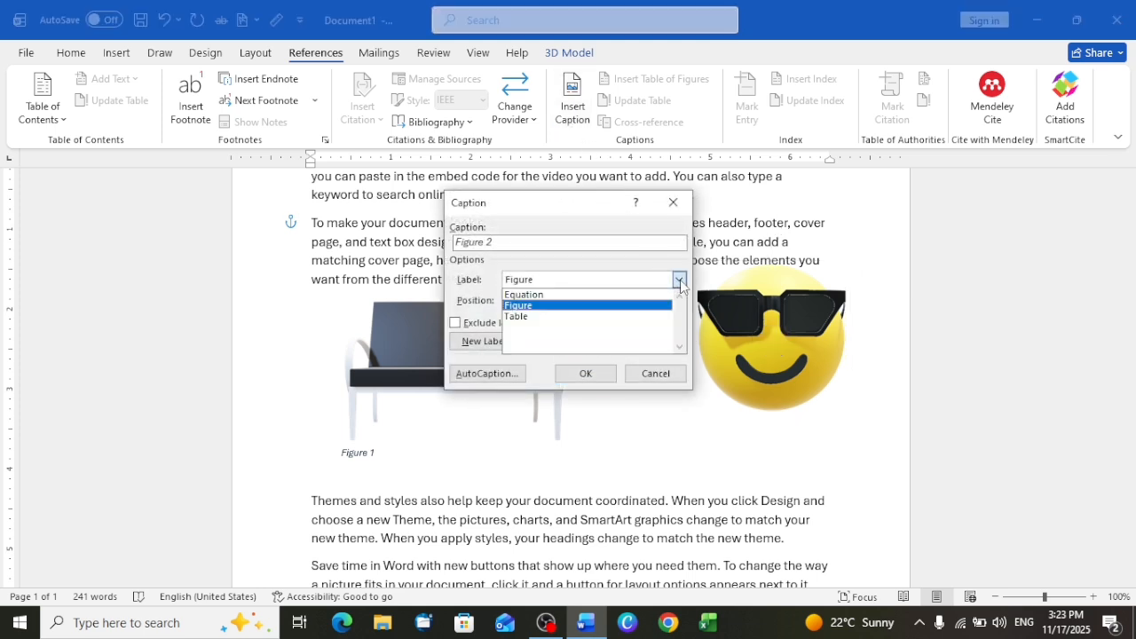
pyautogui.click(540, 317)
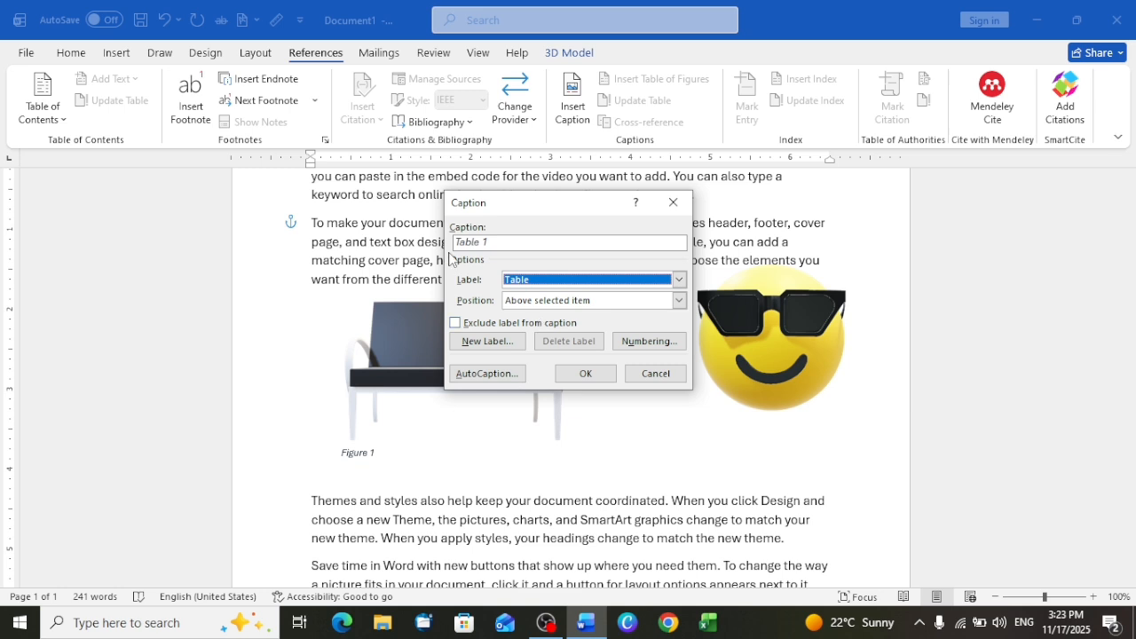
pyautogui.click(588, 374)
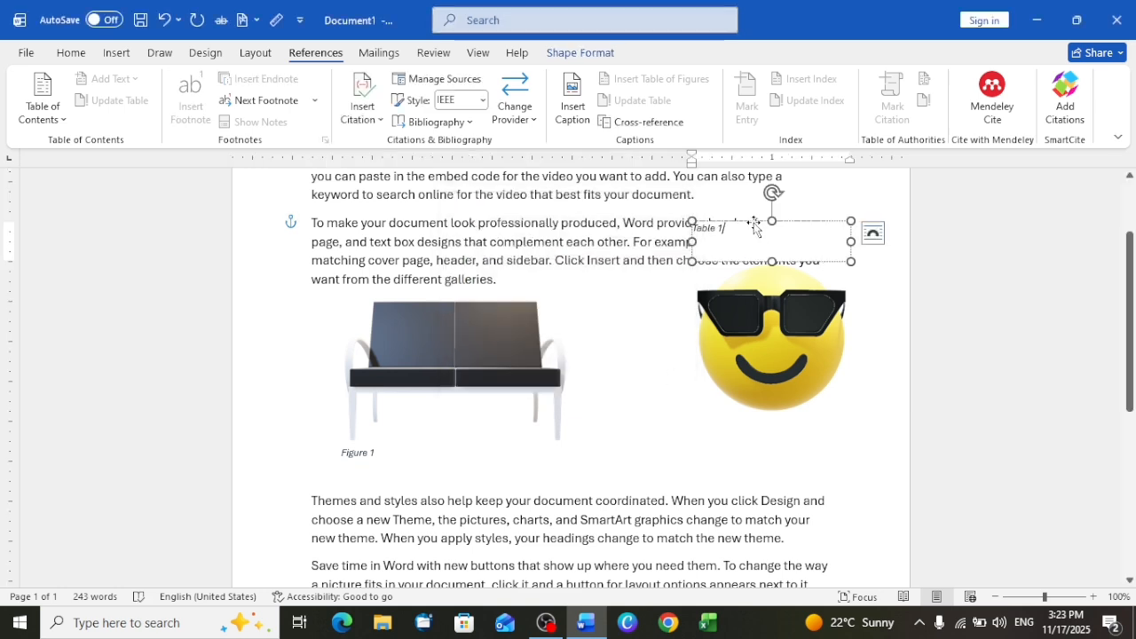
pyautogui.moveTo(757, 222); pyautogui.dragTo(780, 417)
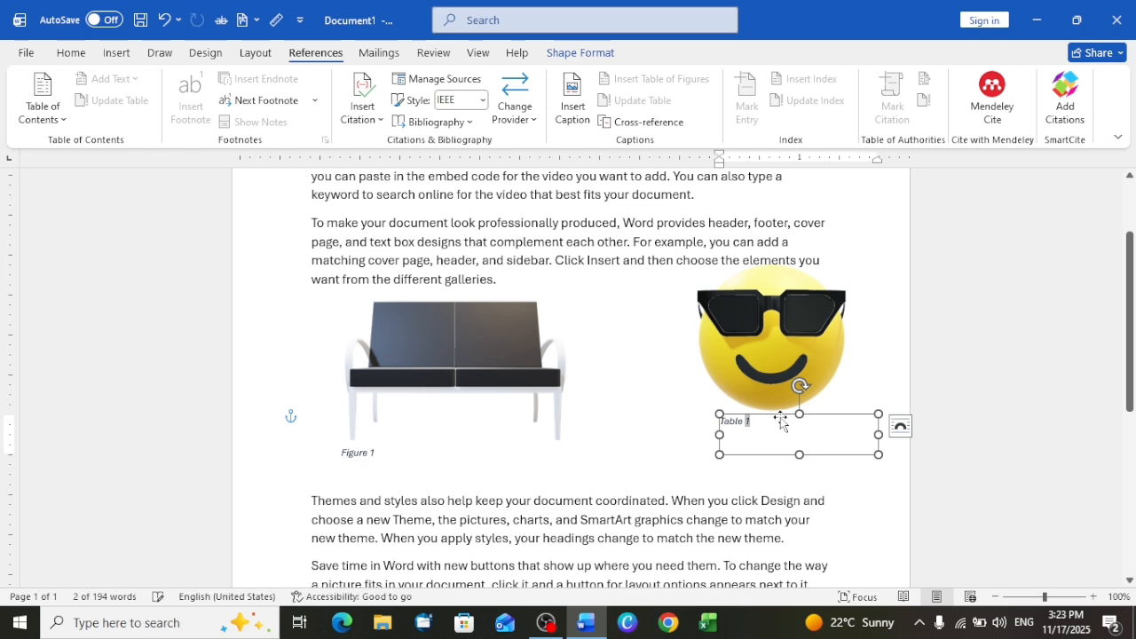
pyautogui.click(657, 484)
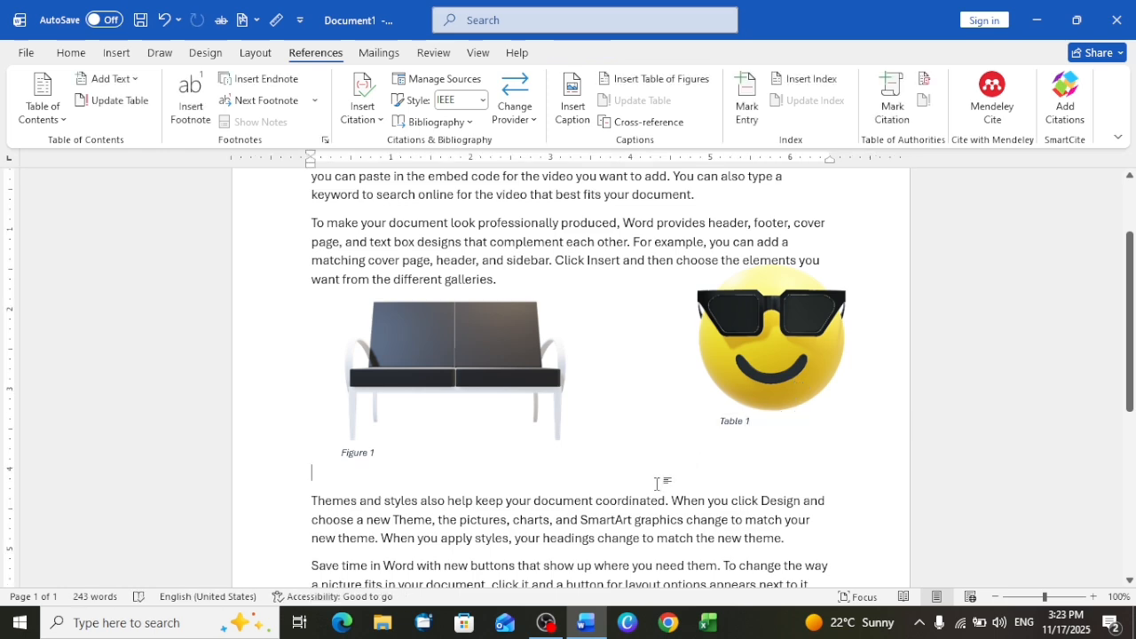
# - Remove all the text, 3D models and captions from the document, including the stray letter Z
pyautogui.scroll(-5, 657, 484)
pyautogui.scroll(1, 658, 484)
pyautogui.scroll(7, 659, 483)
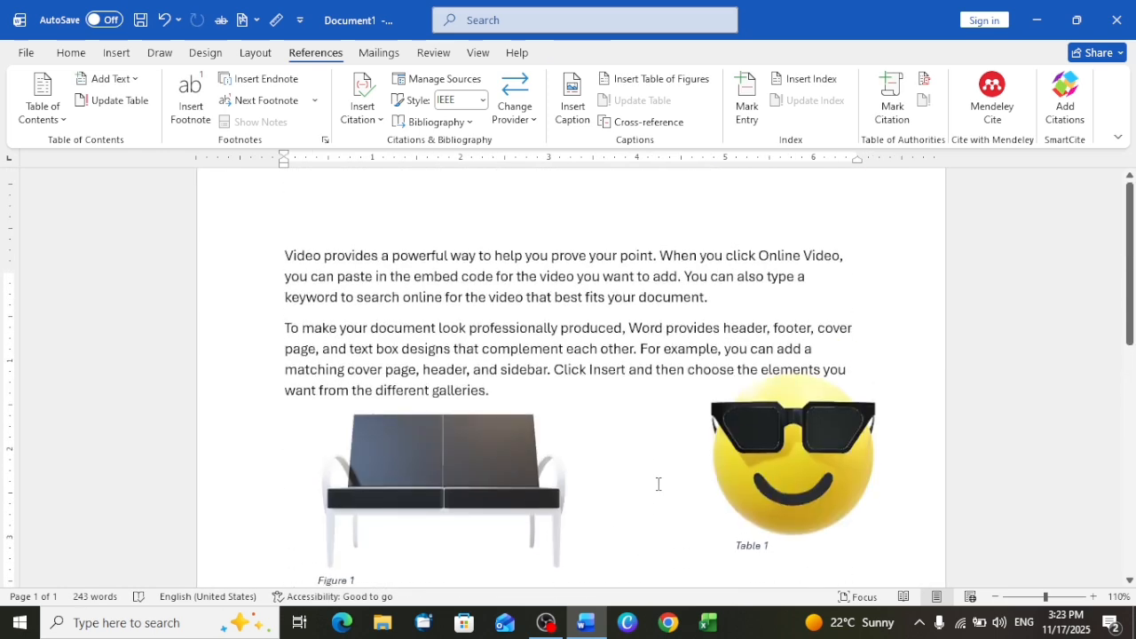
pyautogui.scroll(1, 658, 484)
pyautogui.hotkey('ctrl', 'z')
pyautogui.hotkey('ctrl', 'z')
pyautogui.hotkey('ctrl', 'z')
pyautogui.hotkey('ctrl', 'z')
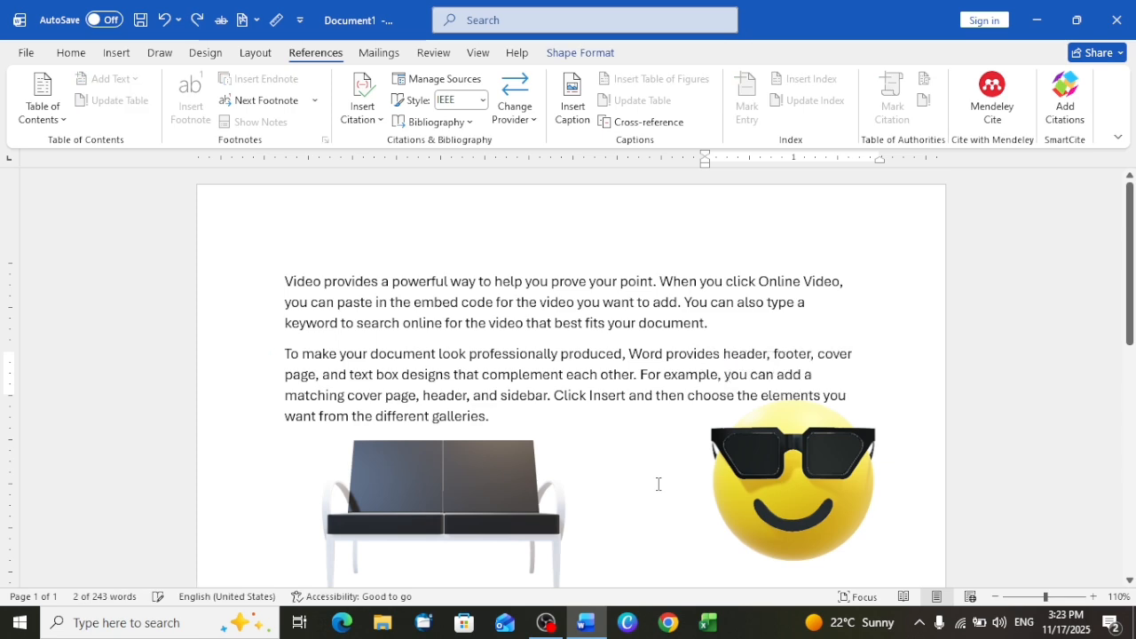
pyautogui.hotkey('ctrl', 'z')
pyautogui.hotkey('ctrl', 'z')
pyautogui.hotkey('ctrl', 'z')
pyautogui.hotkey('ctrl', 'z')
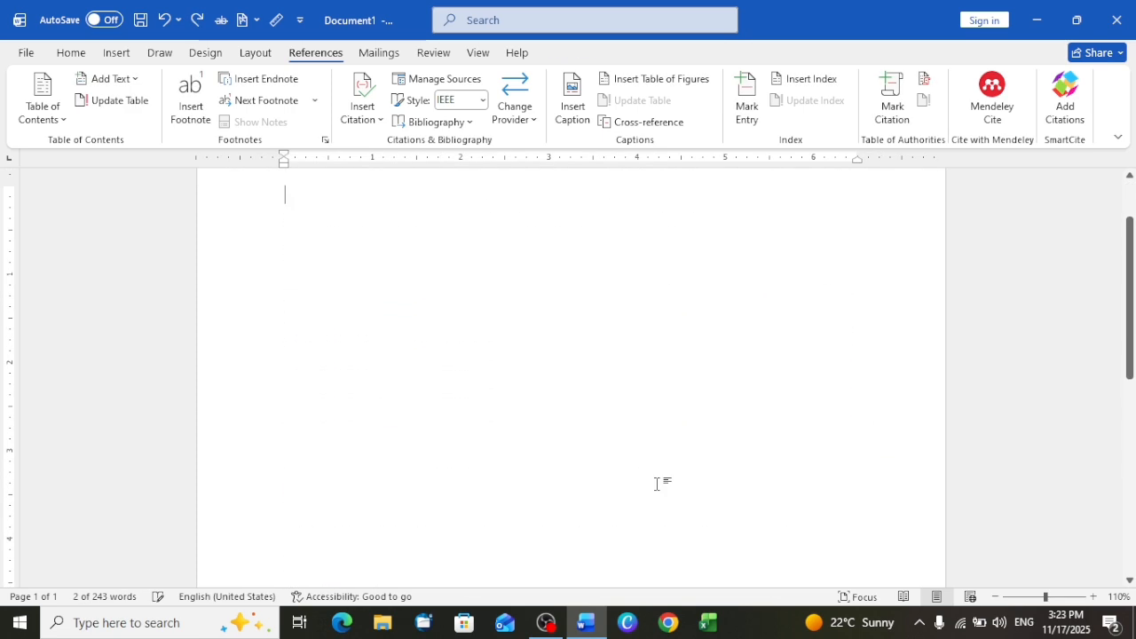
pyautogui.write('Z')
pyautogui.scroll(2, 657, 484)
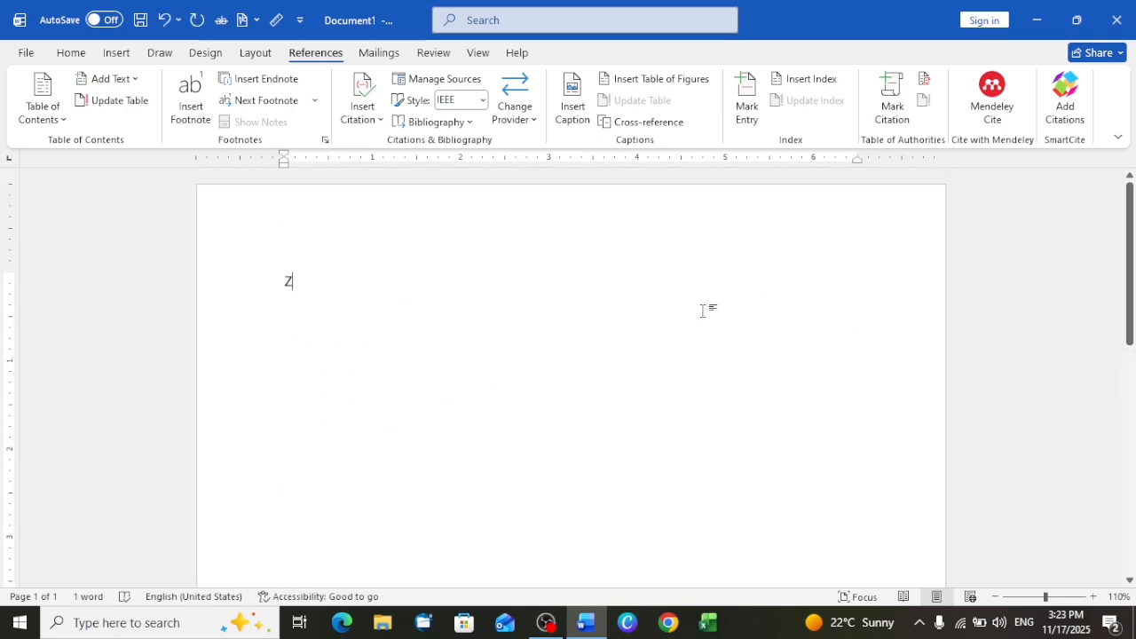
pyautogui.hotkey('ctrl', 'z')
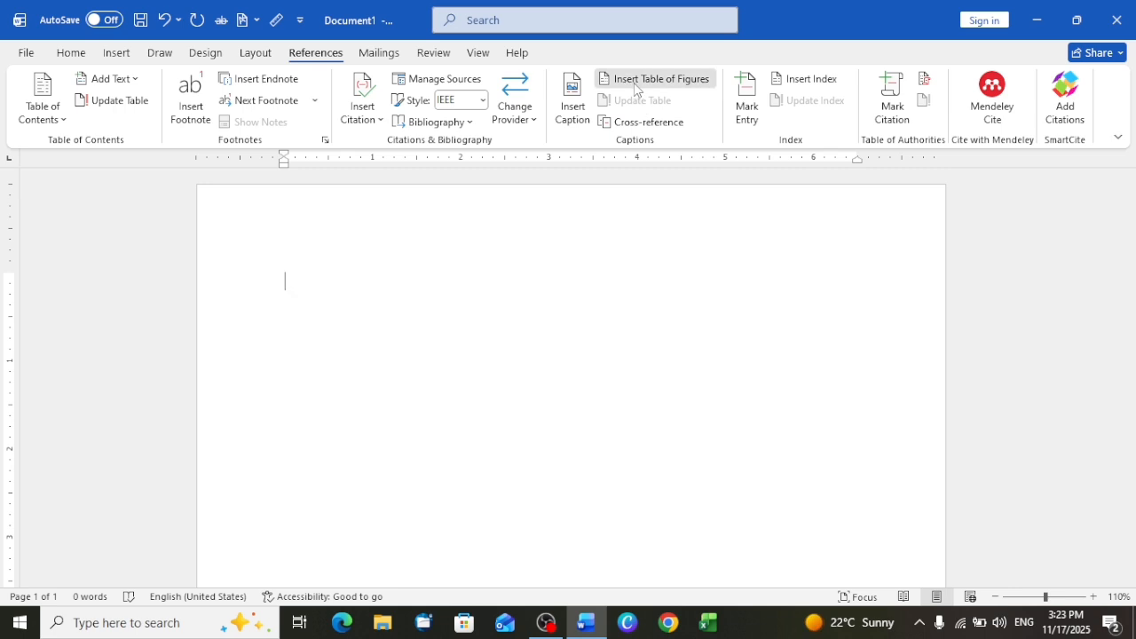
# - Insert a From template table of figures built from the Caption style and table entry fields with table identifier F
pyautogui.click(635, 82)
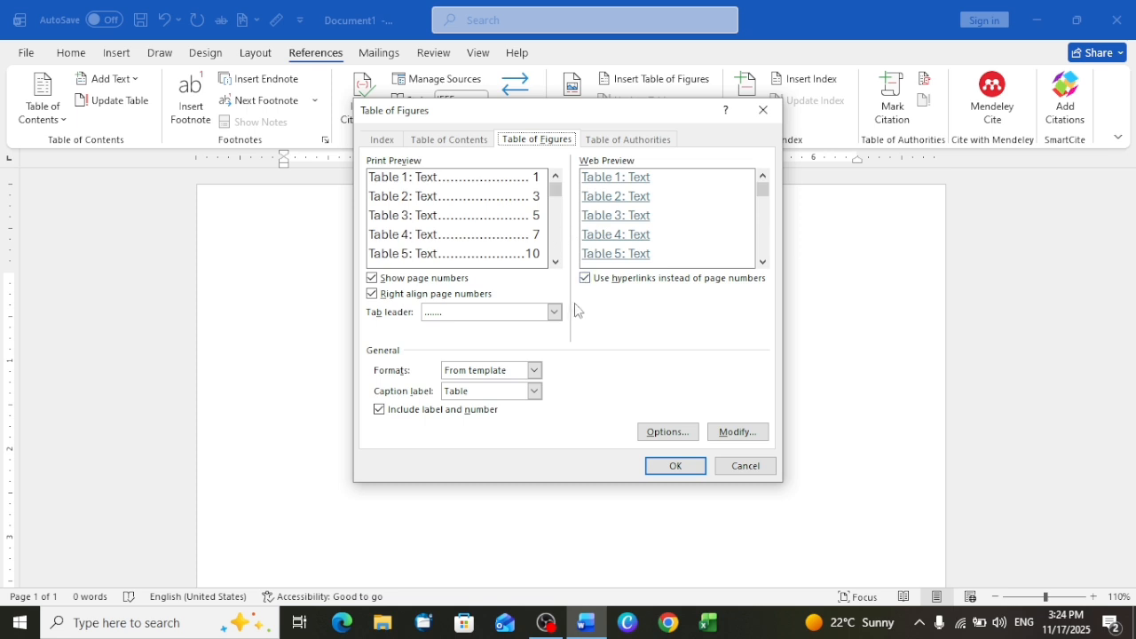
pyautogui.click(535, 371)
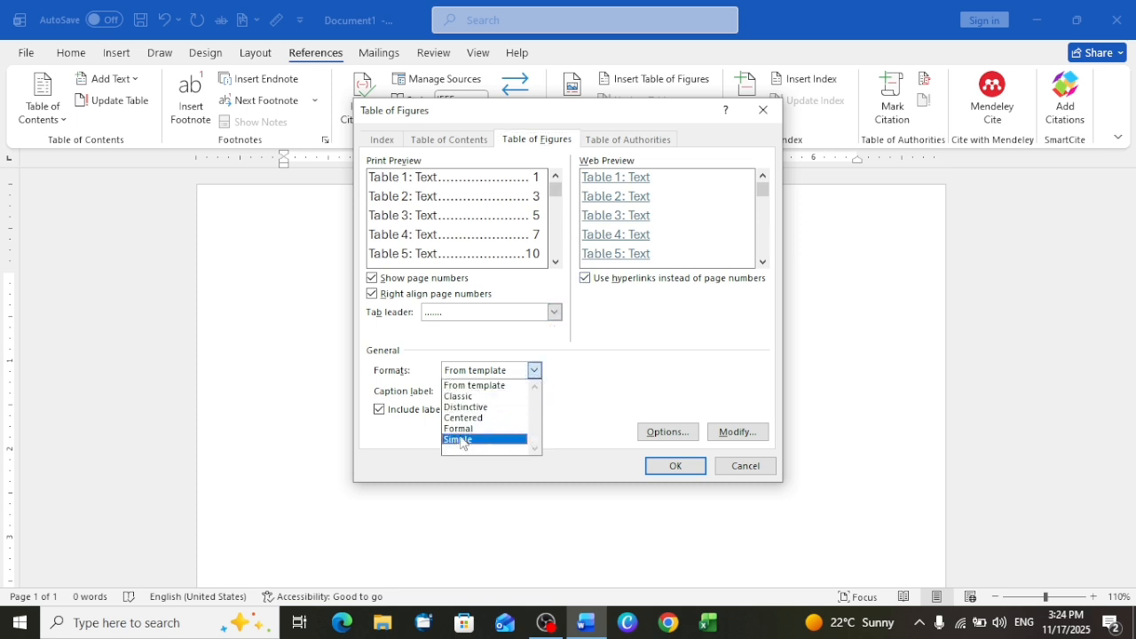
pyautogui.click(617, 395)
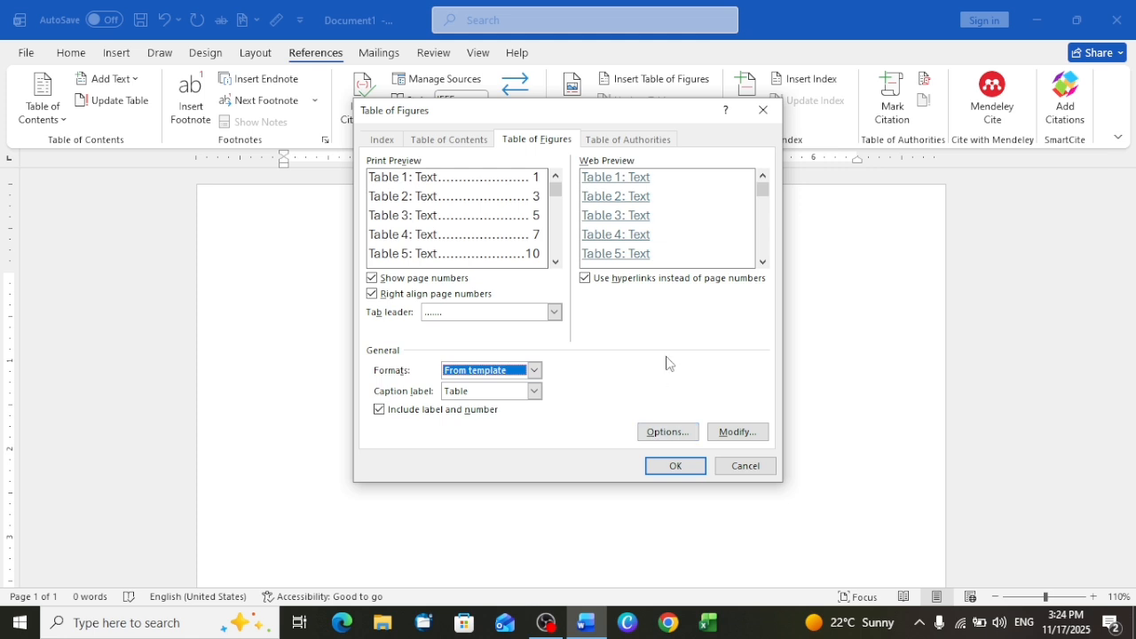
pyautogui.click(666, 435)
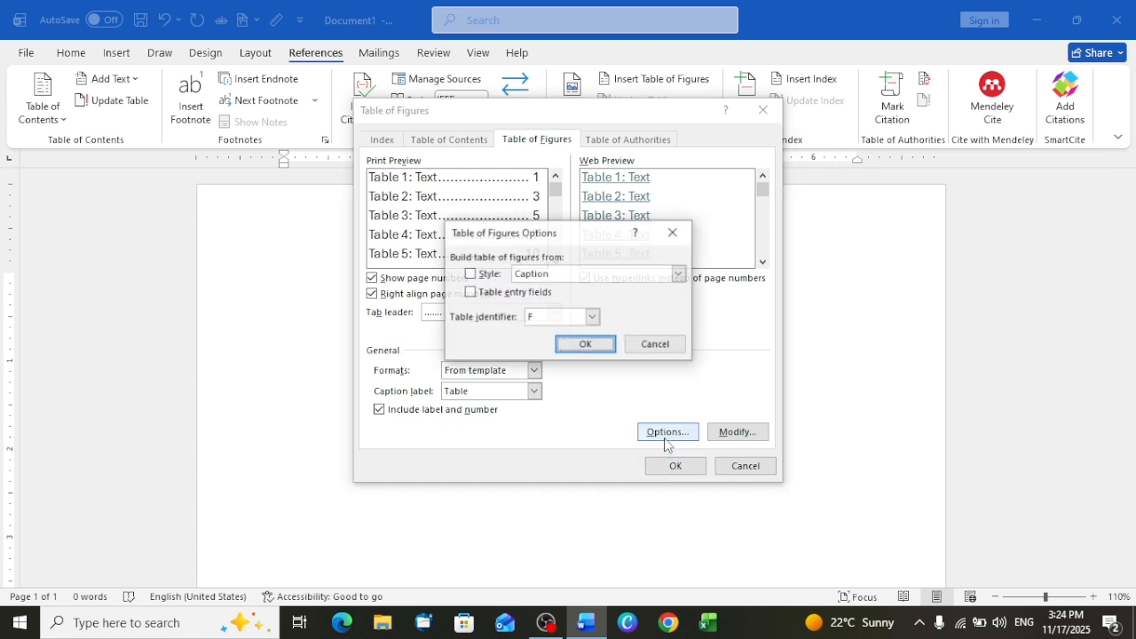
pyautogui.click(678, 275)
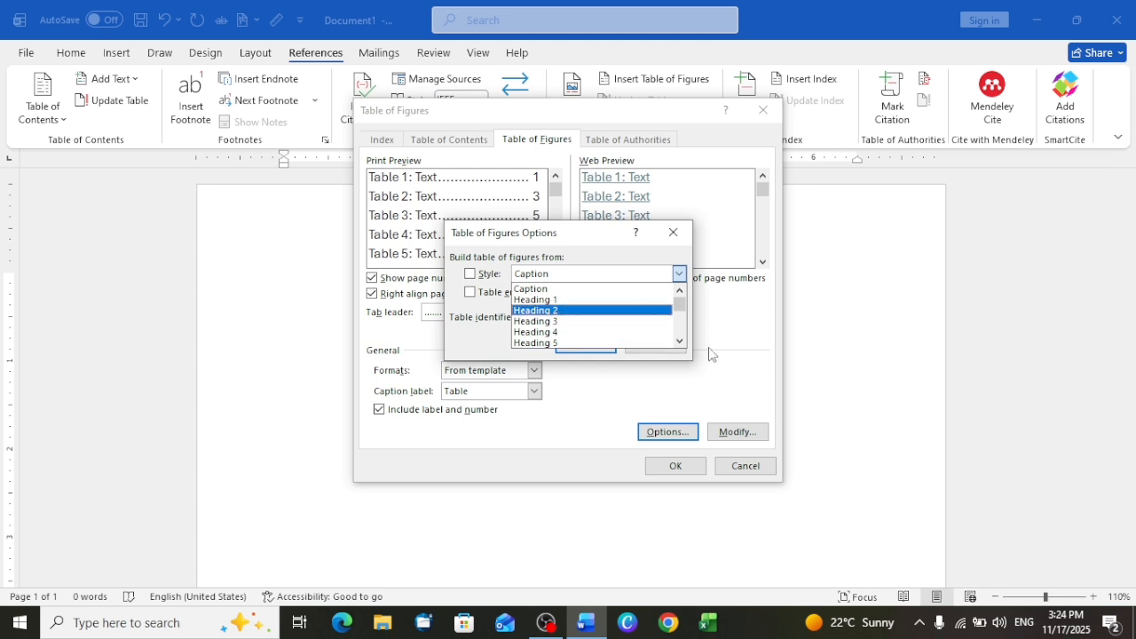
pyautogui.click(668, 249)
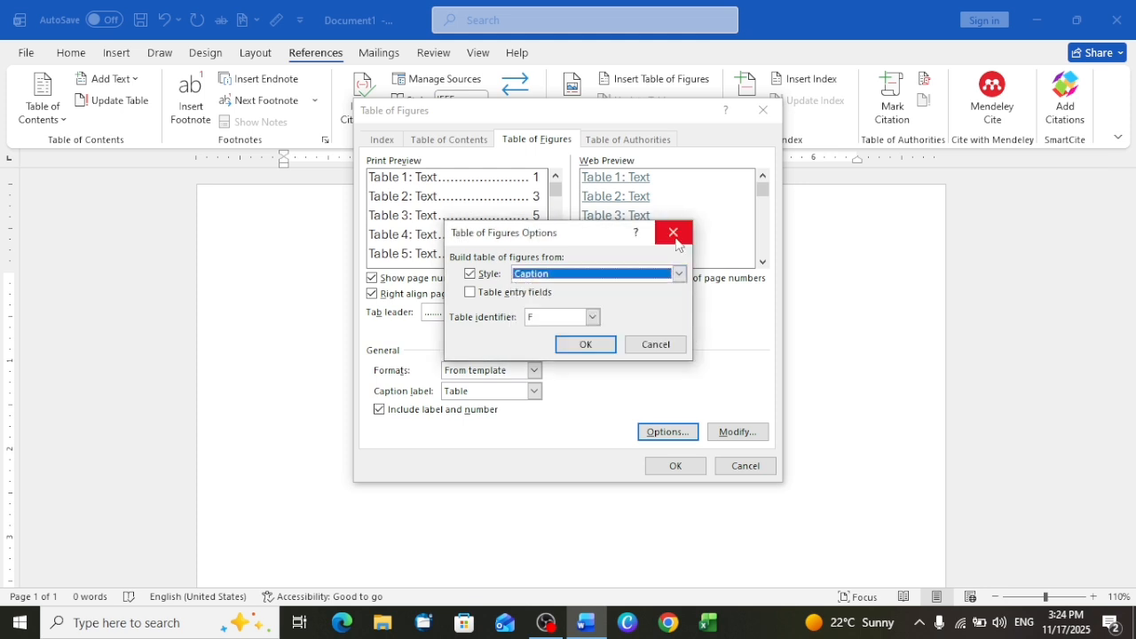
pyautogui.click(593, 317)
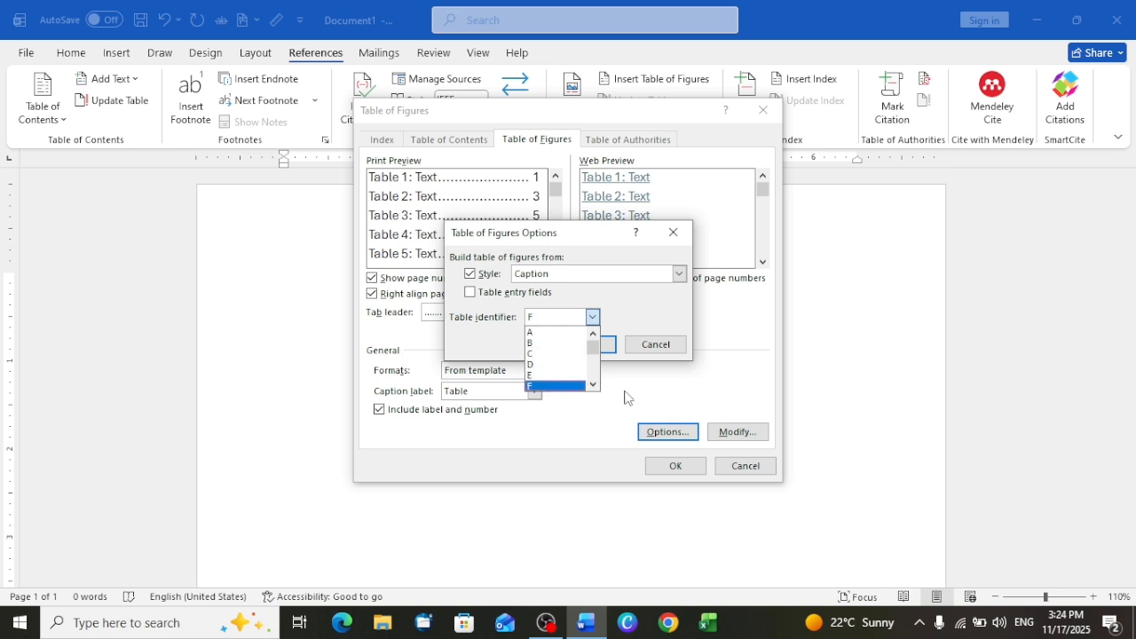
pyautogui.click(593, 318)
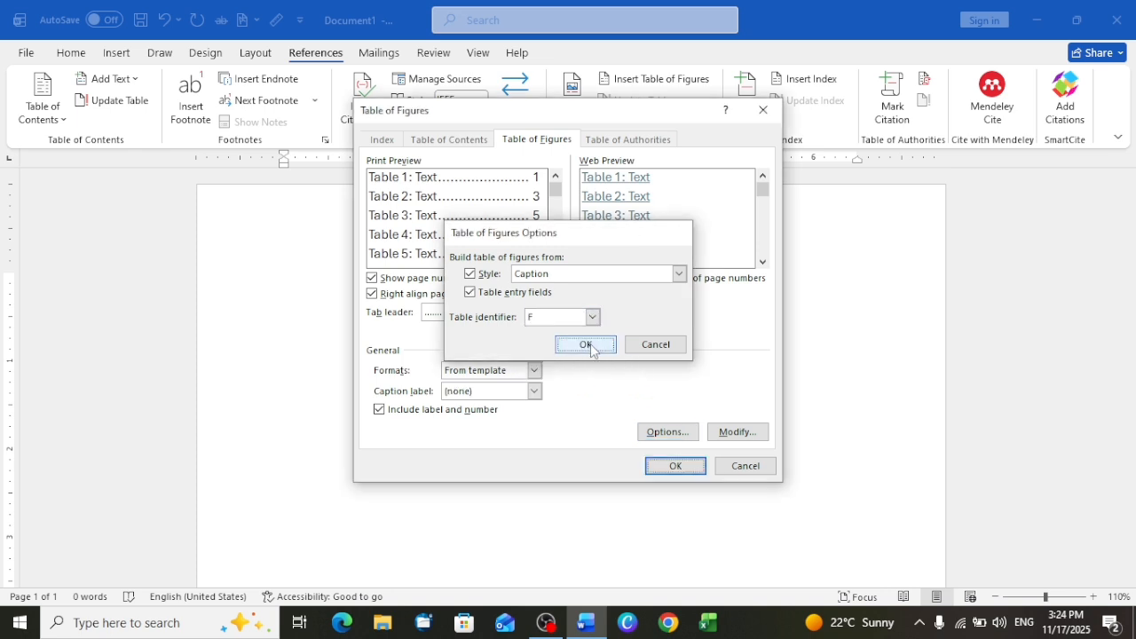
pyautogui.click(593, 346)
pyautogui.click(675, 466)
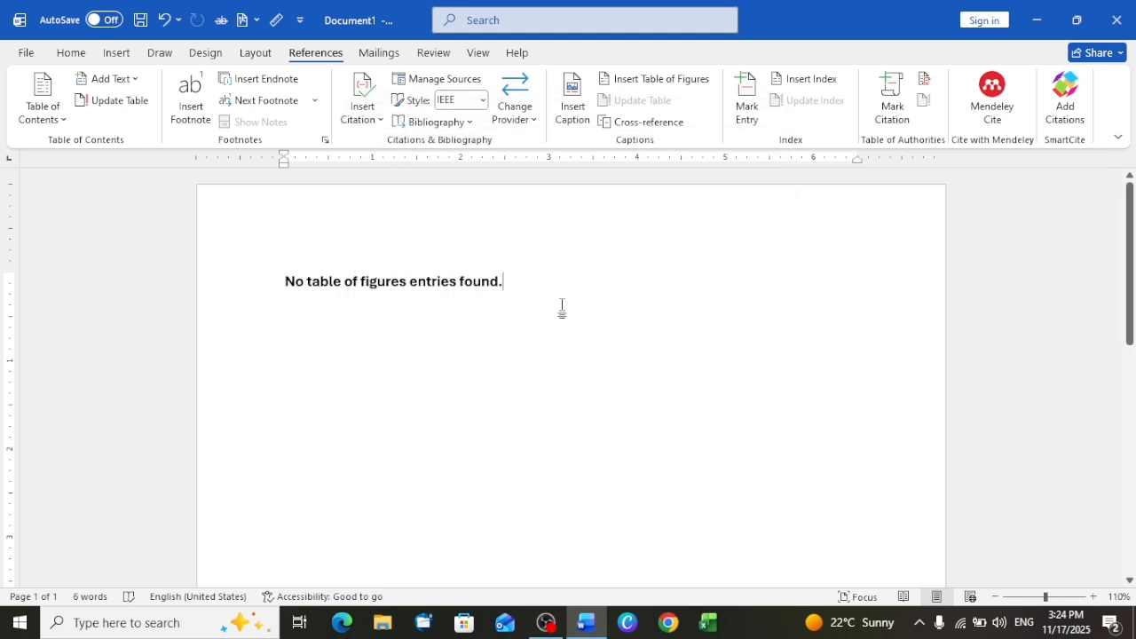
# - Delete the table of figures from the page and generate sample paragraphs with =RAND()
pyautogui.hotkey('ctrl', 'a')
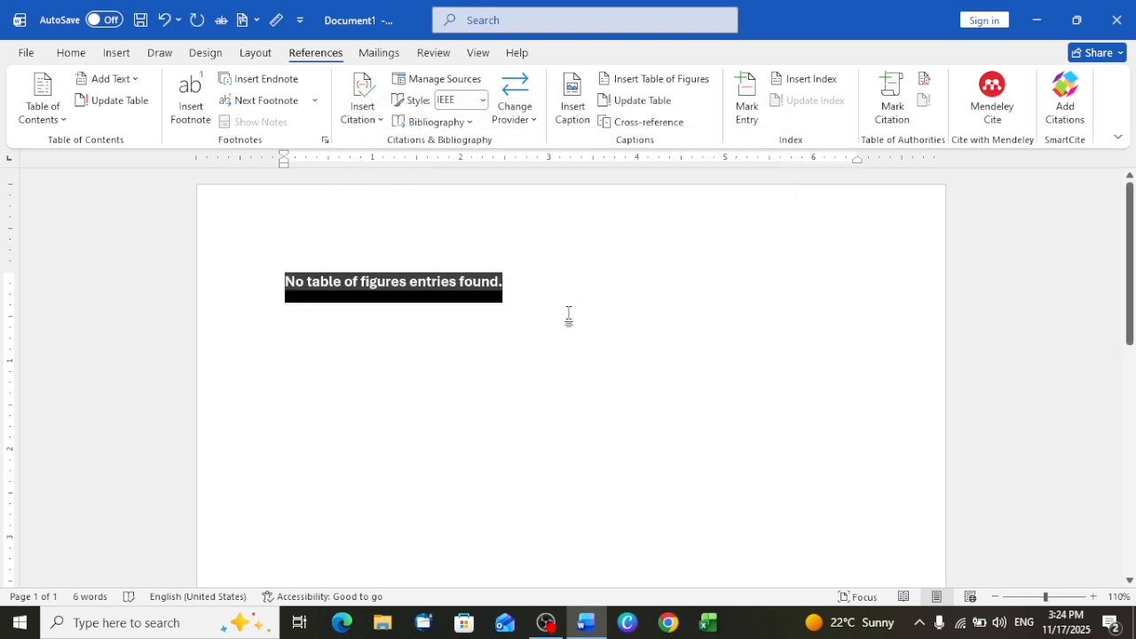
pyautogui.press('Delete')
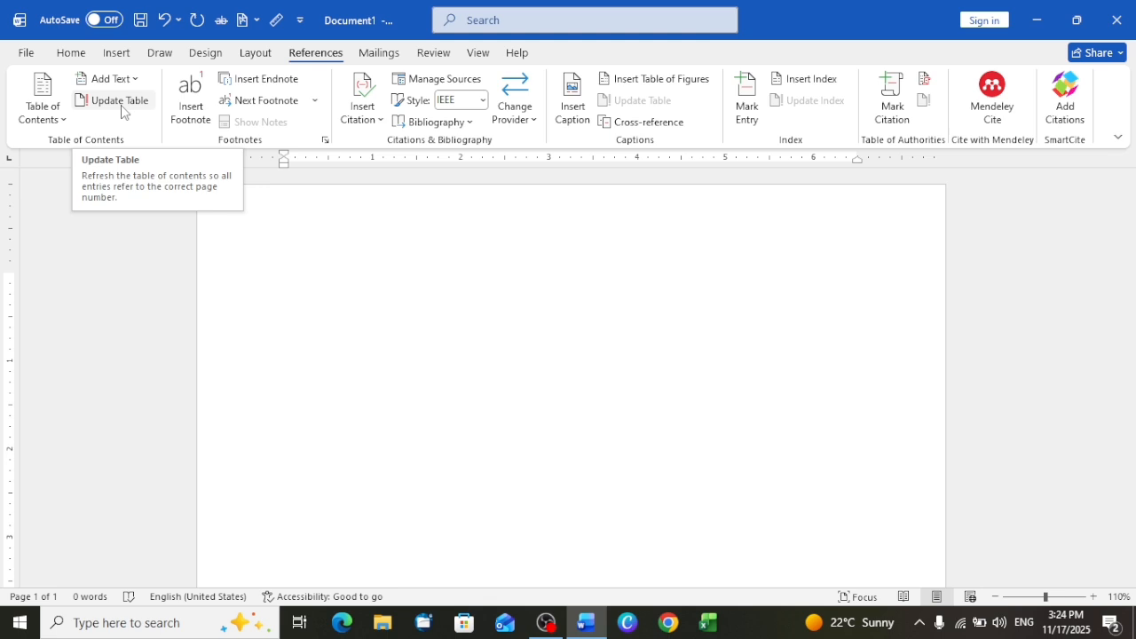
pyautogui.write('=')
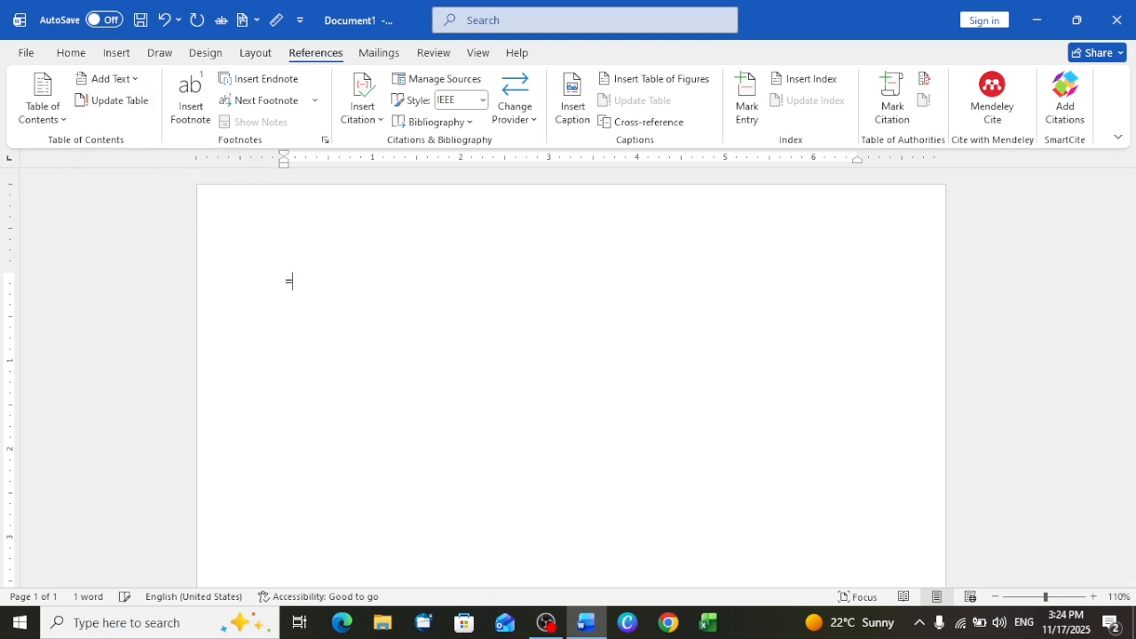
pyautogui.write('RAND()')
pyautogui.press('Return')
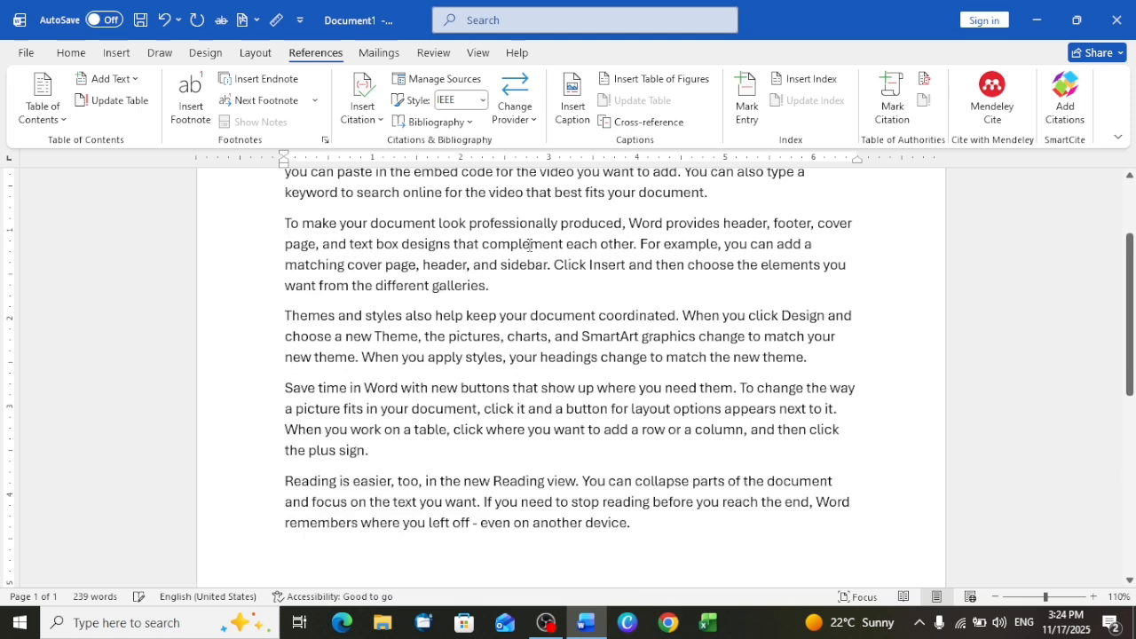
# - Try setting up a cross-reference of type Heading that refers to the heading text, and cancel it
pyautogui.click(649, 122)
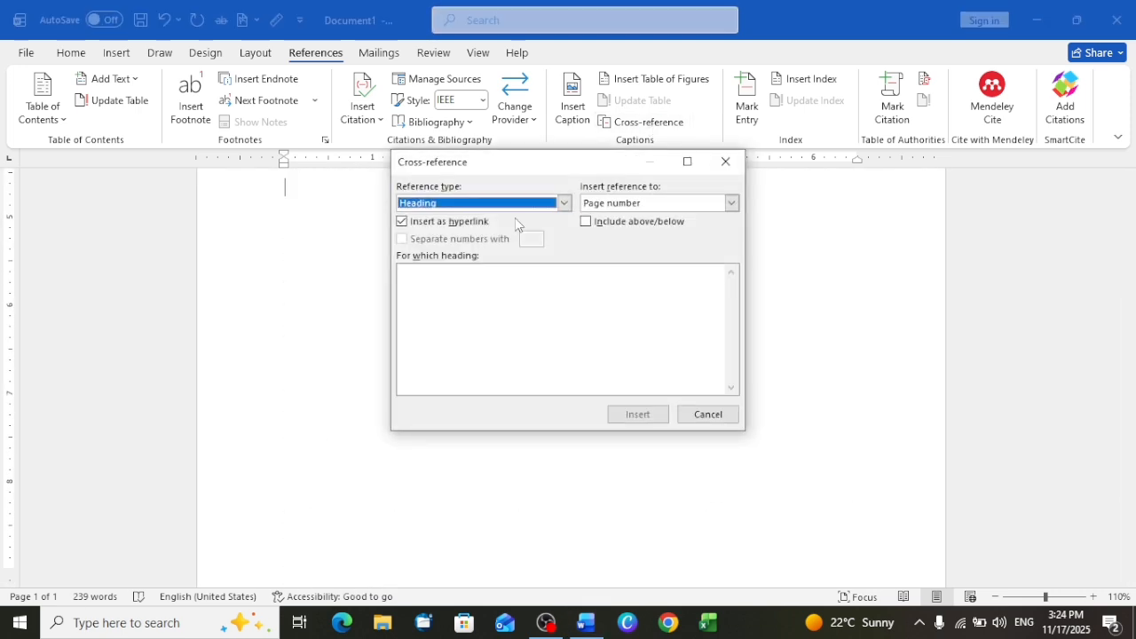
pyautogui.click(444, 285)
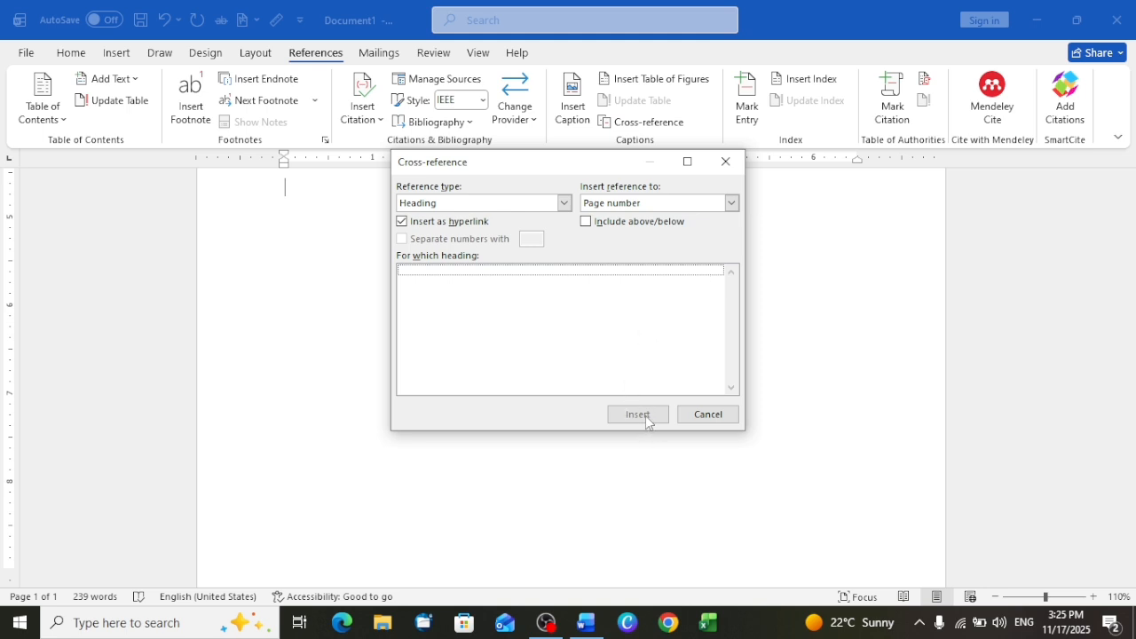
pyautogui.click(729, 202)
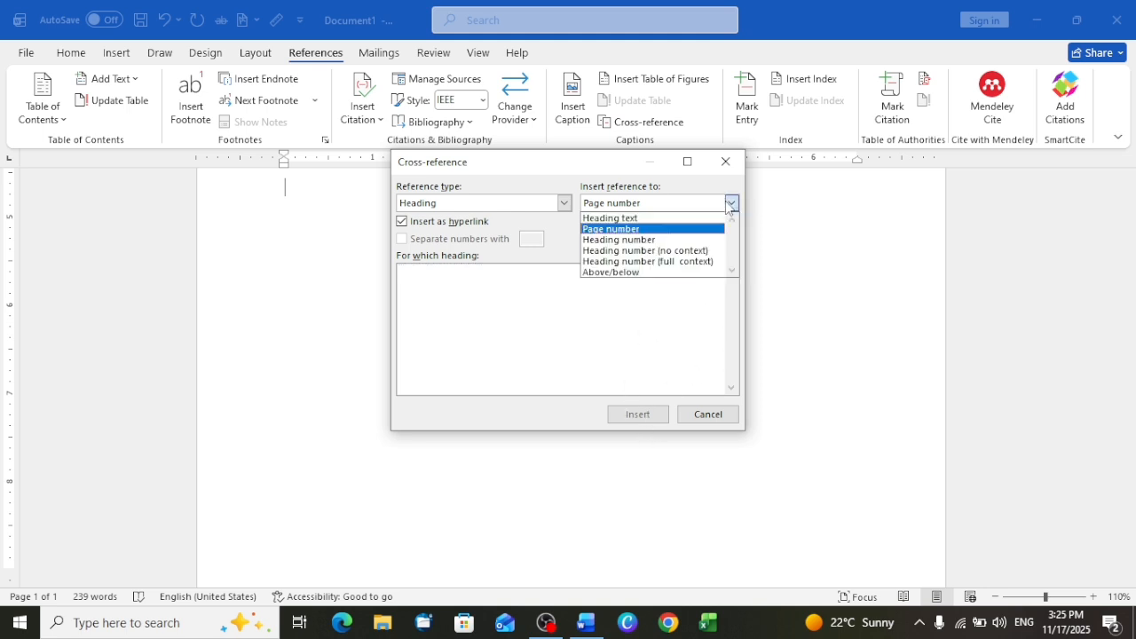
pyautogui.click(614, 219)
pyautogui.click(562, 207)
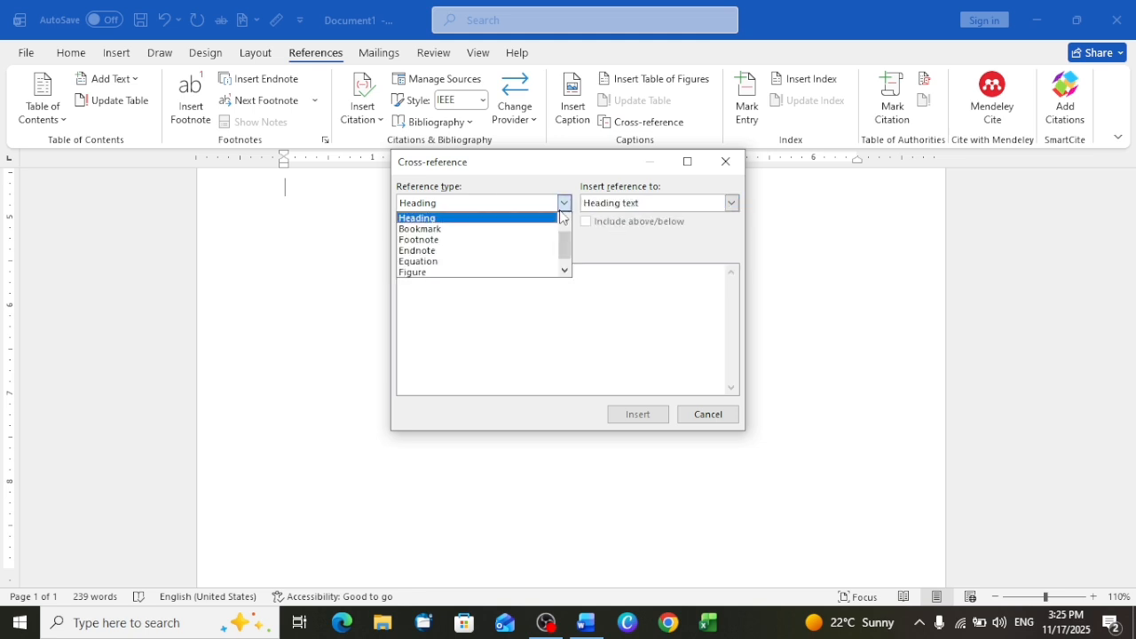
pyautogui.click(422, 218)
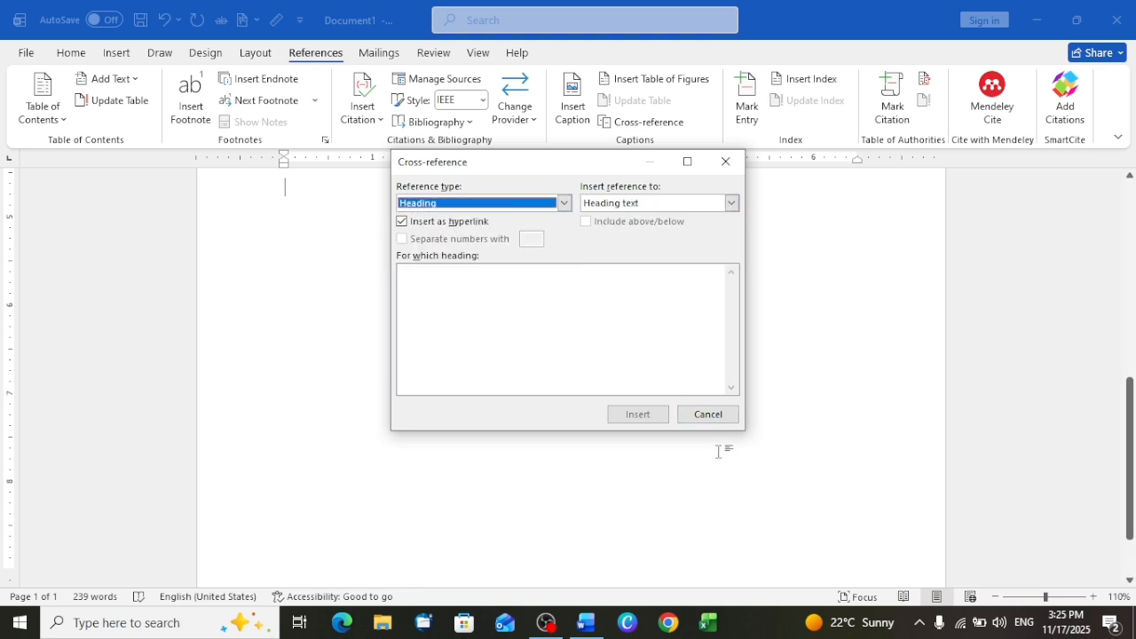
pyautogui.click(708, 415)
# - Replace the word Video at the start of the first paragraph with VIDEO on its own line above it
pyautogui.scroll(5, 708, 414)
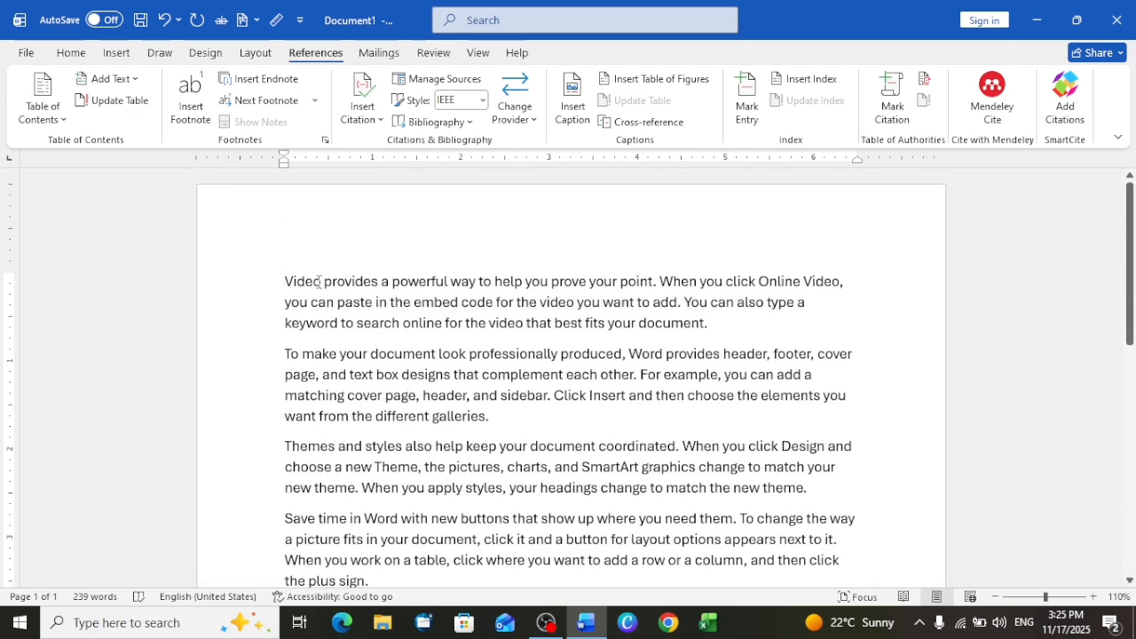
pyautogui.moveTo(320, 283); pyautogui.dragTo(286, 283)
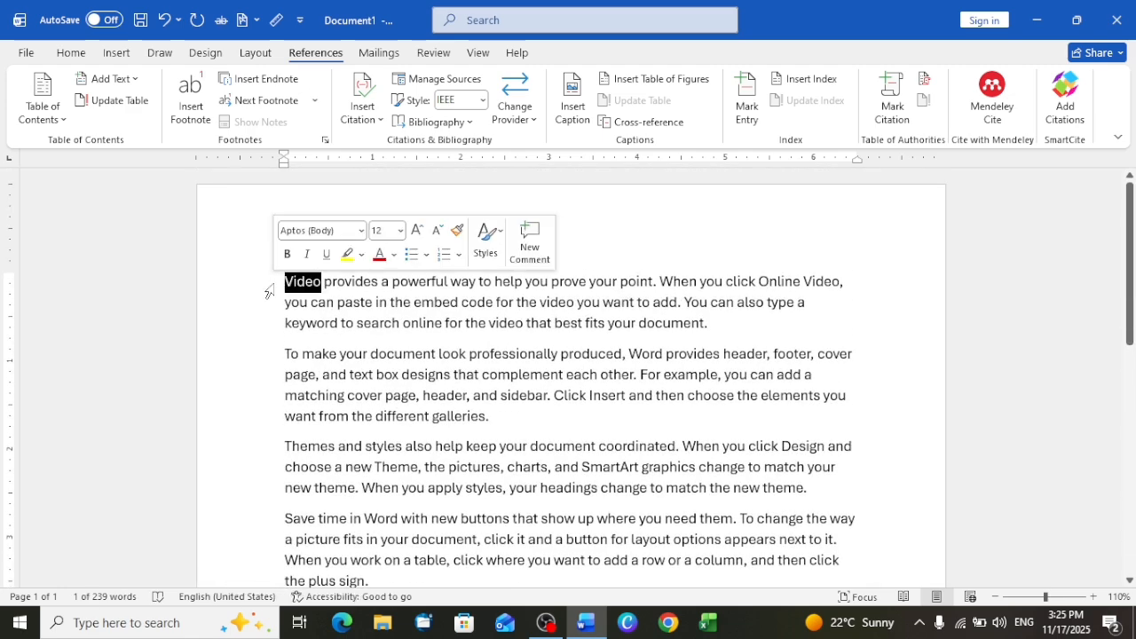
pyautogui.press('Return')
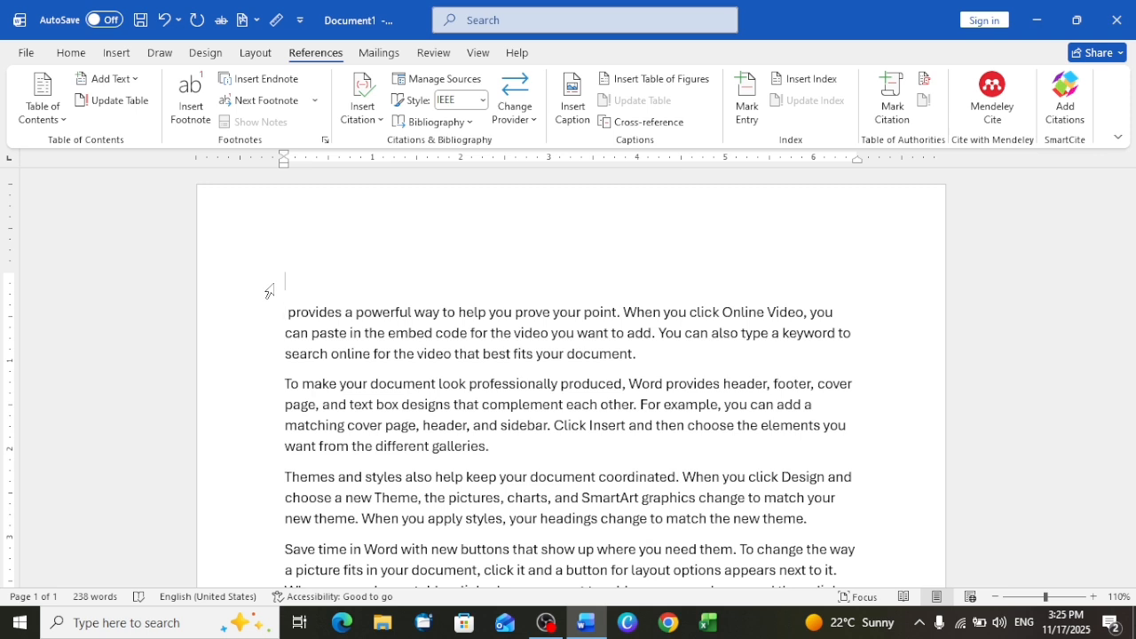
pyautogui.write('VIDEO')
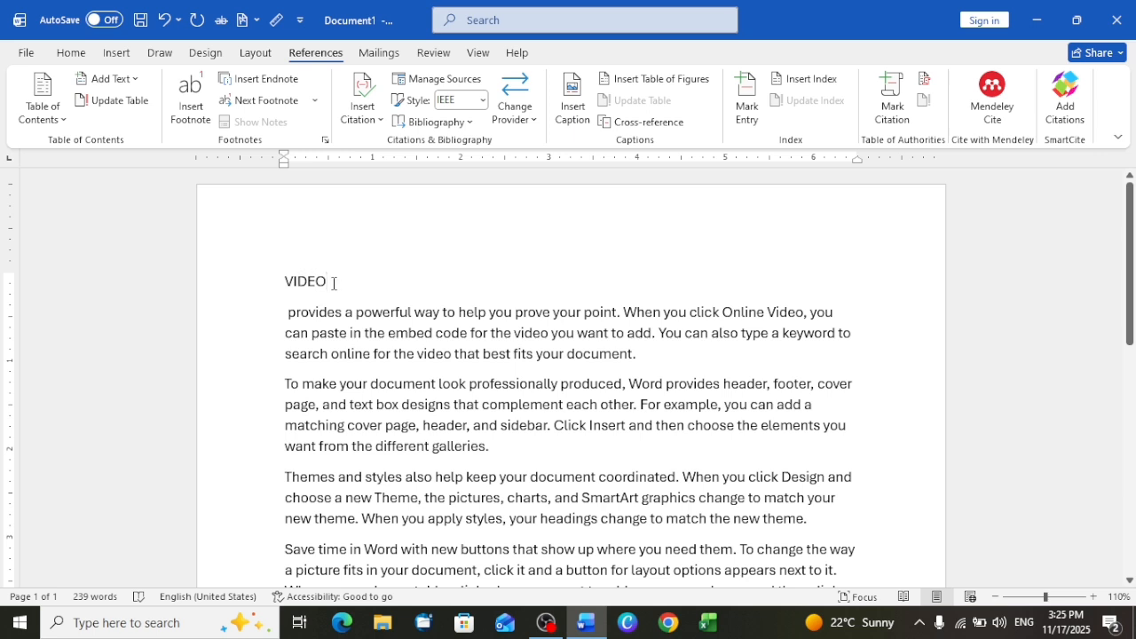
# - Enlarge the VIDEO line to 26 pt and make it bold, italic and underlined
pyautogui.moveTo(333, 283); pyautogui.dragTo(279, 281)
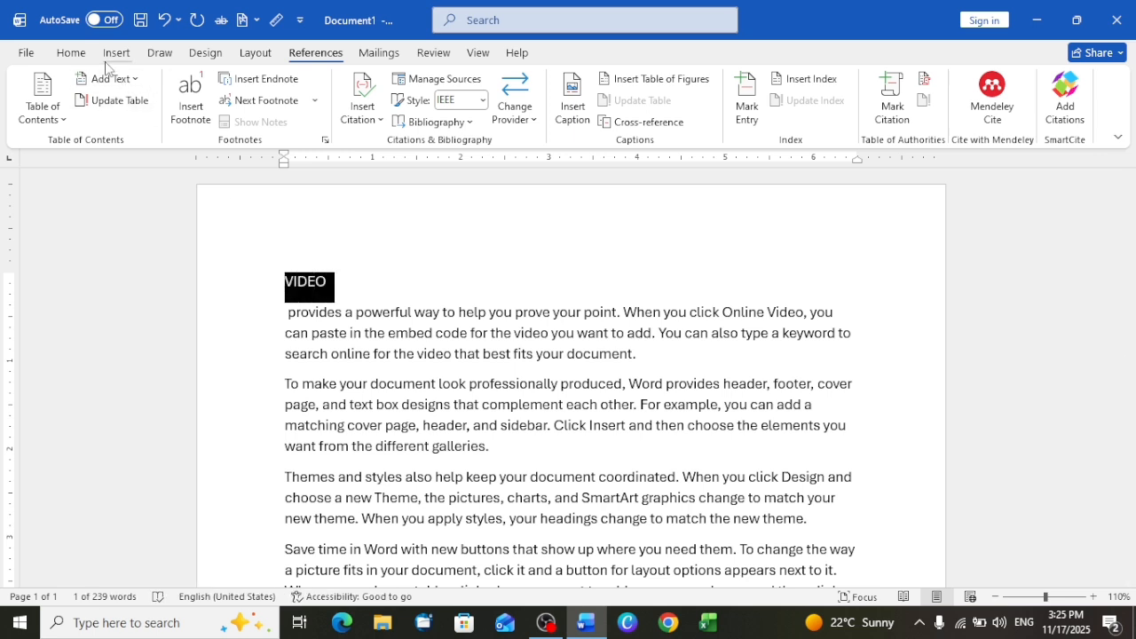
pyautogui.click(72, 56)
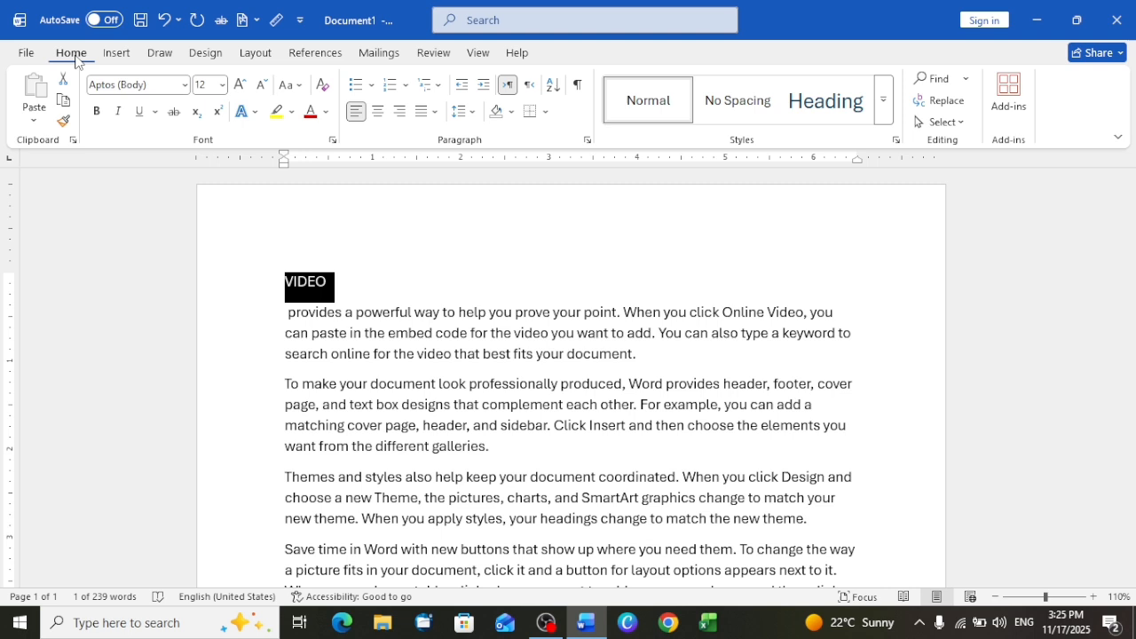
pyautogui.click(245, 86)
pyautogui.click(245, 86)
pyautogui.click(245, 86)
pyautogui.click(245, 86)
pyautogui.click(245, 86)
pyautogui.click(245, 86)
pyautogui.click(245, 87)
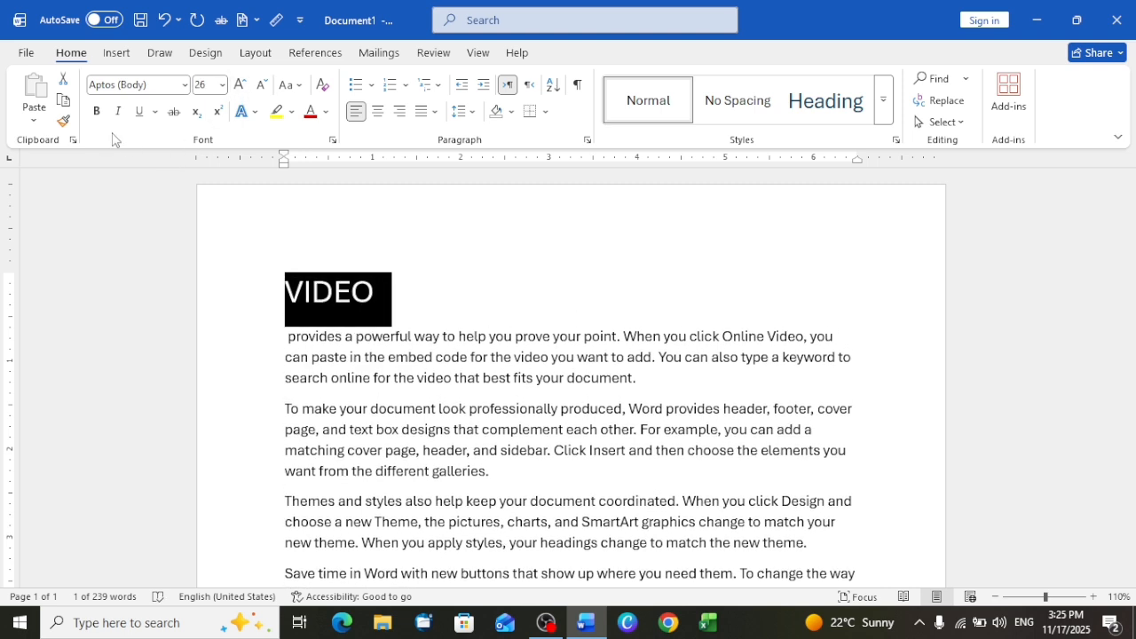
pyautogui.click(96, 111)
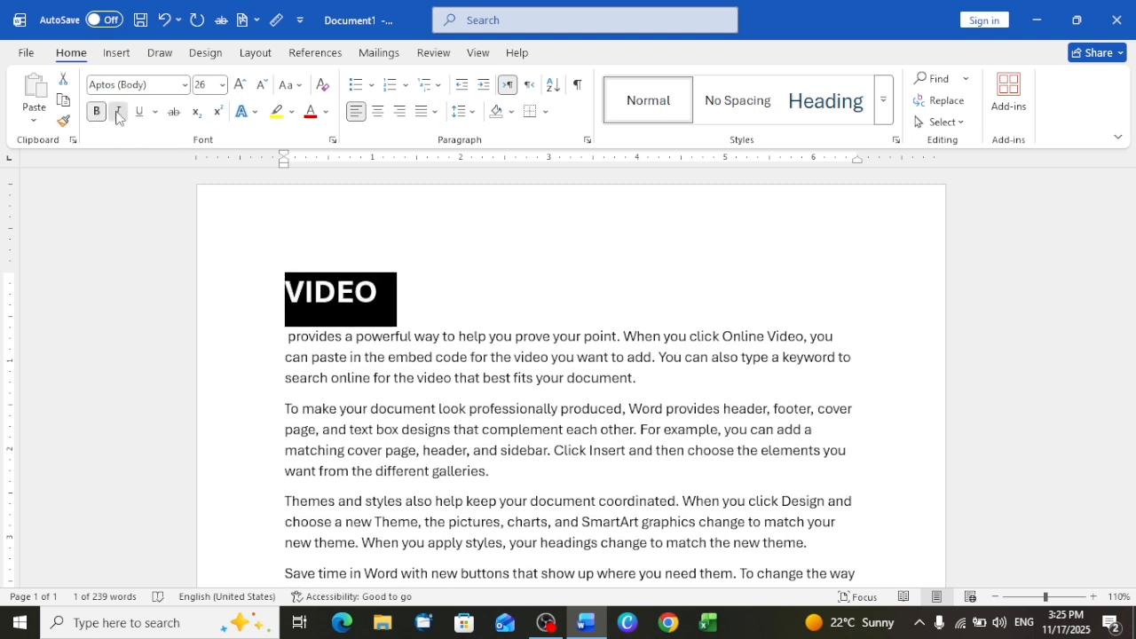
pyautogui.click(118, 116)
pyautogui.click(140, 117)
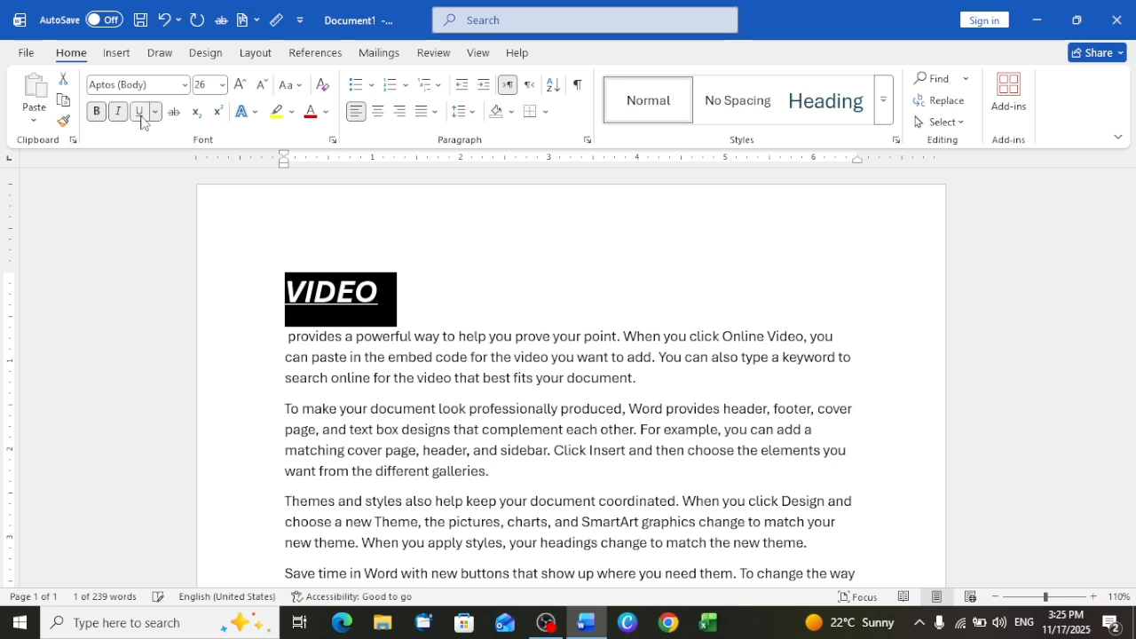
# - Set the VIDEO line's font color to white and its text highlight to black
pyautogui.click(277, 111)
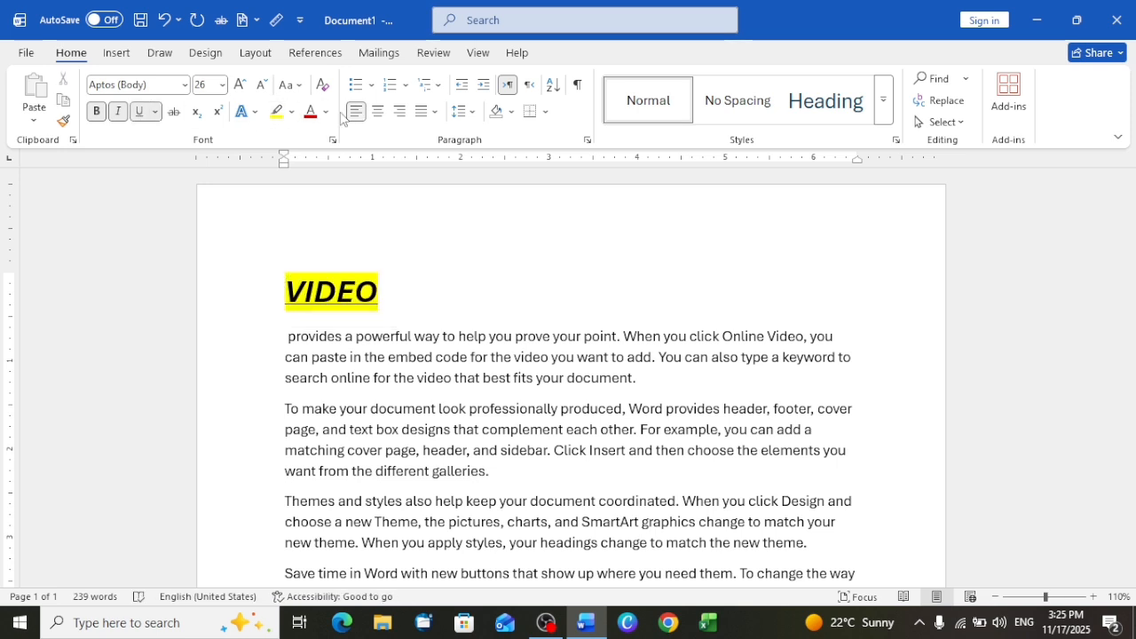
pyautogui.click(225, 307)
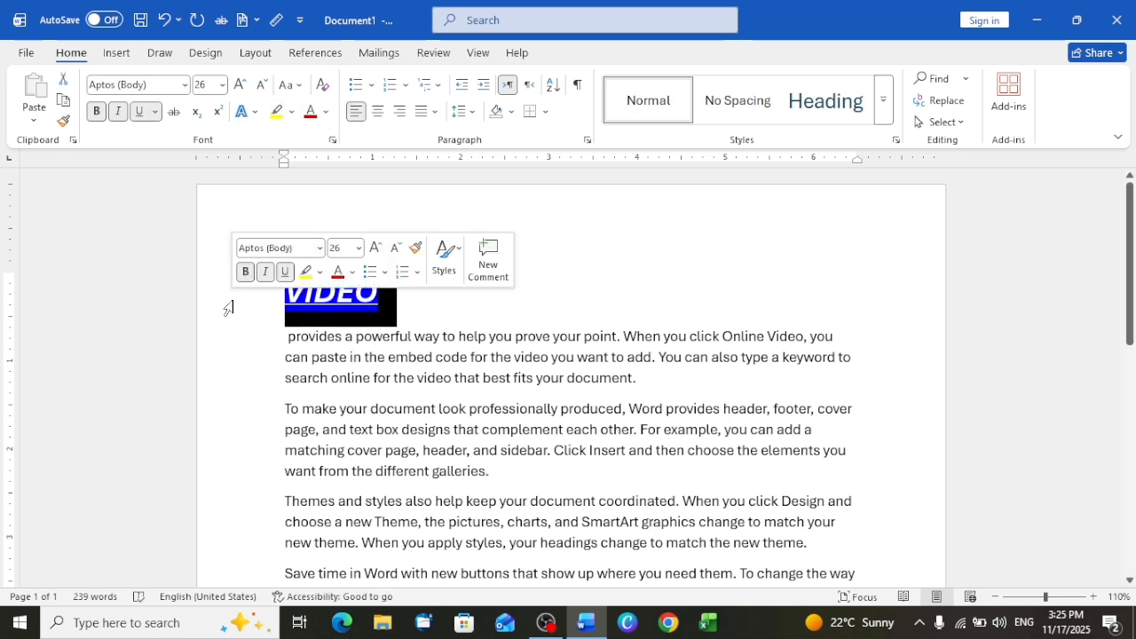
pyautogui.click(327, 112)
pyautogui.click(321, 223)
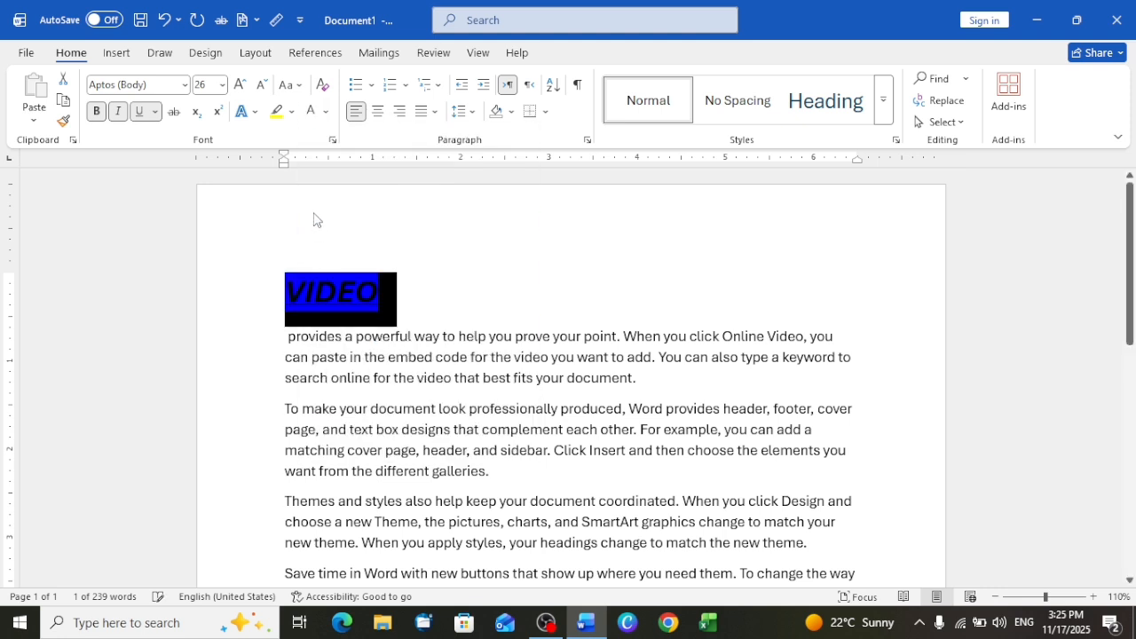
pyautogui.click(292, 112)
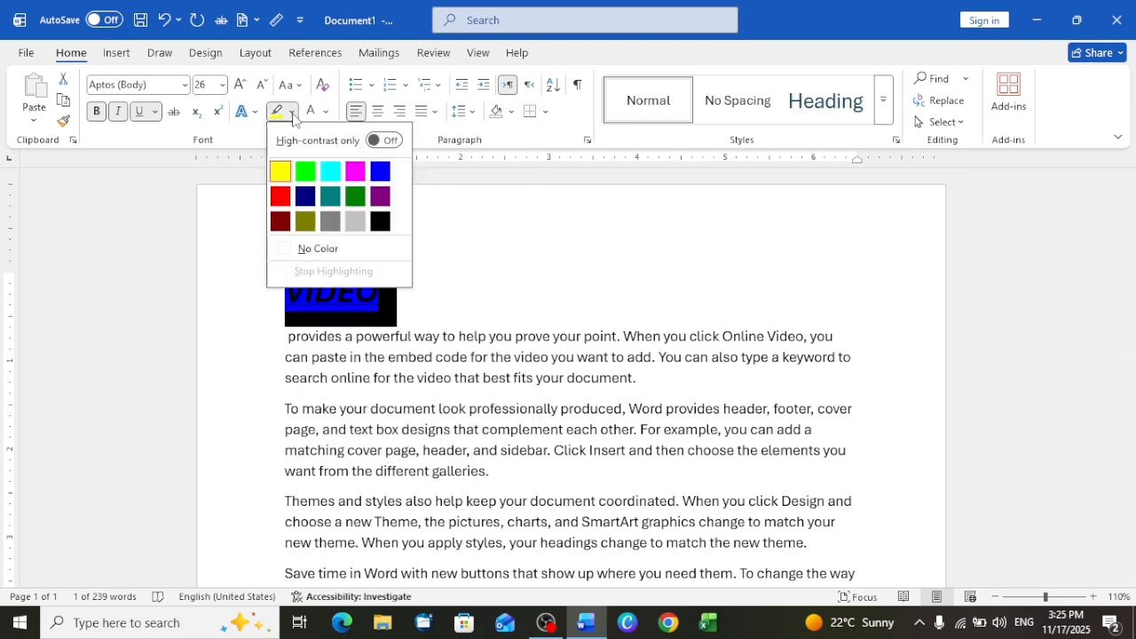
pyautogui.click(380, 223)
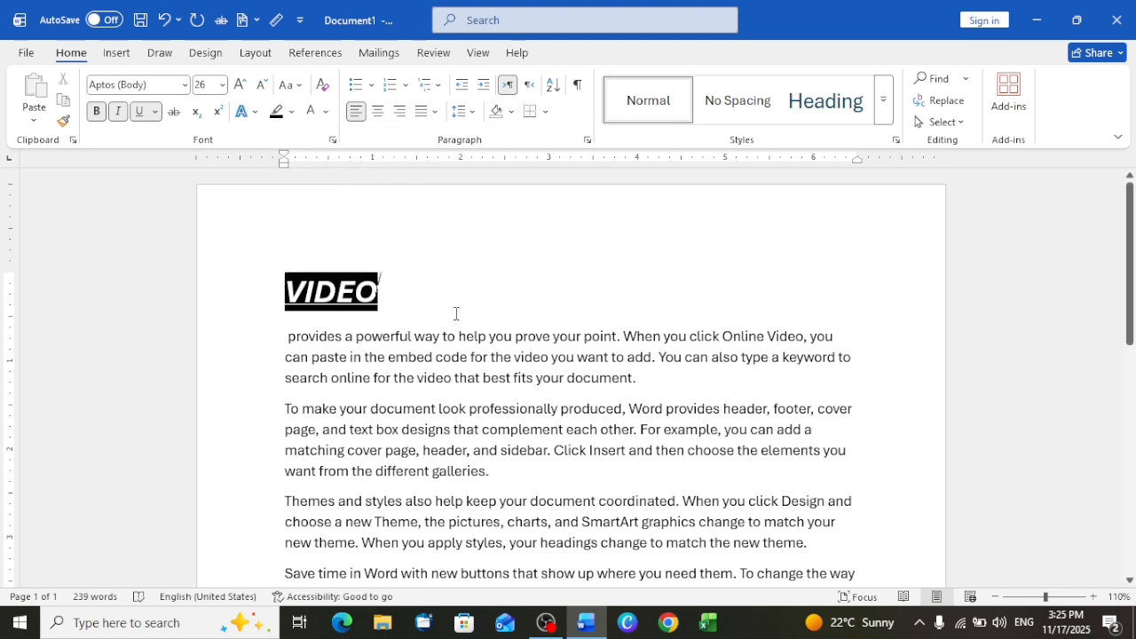
# - Try setting up a Heading cross-reference to heading text for the new VIDEO line, and cancel it
pyautogui.click(315, 53)
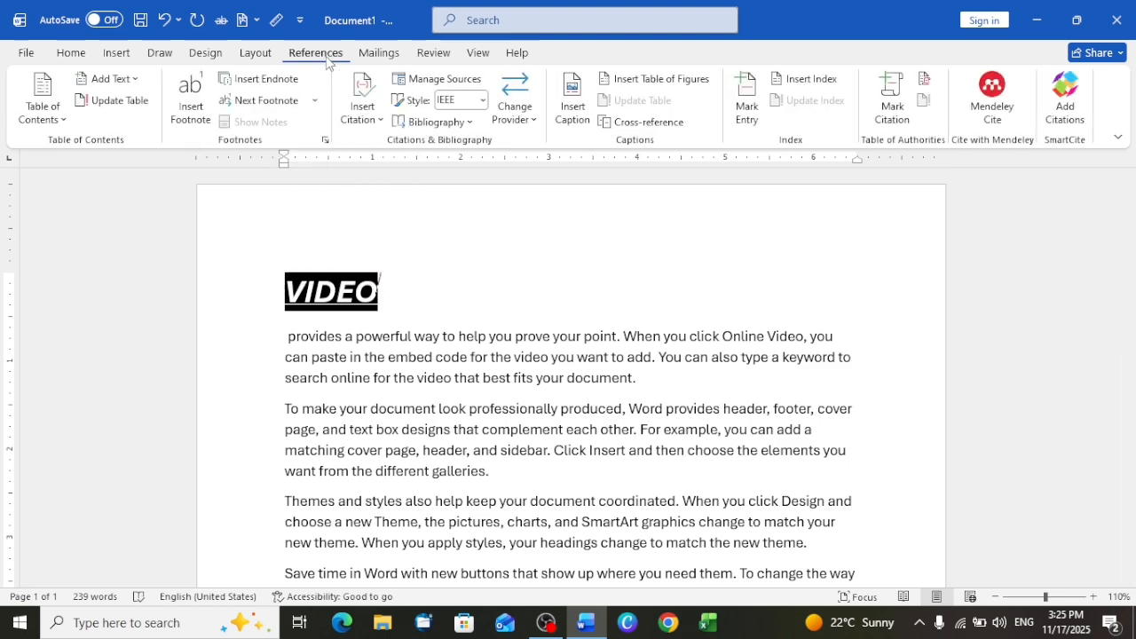
pyautogui.click(613, 123)
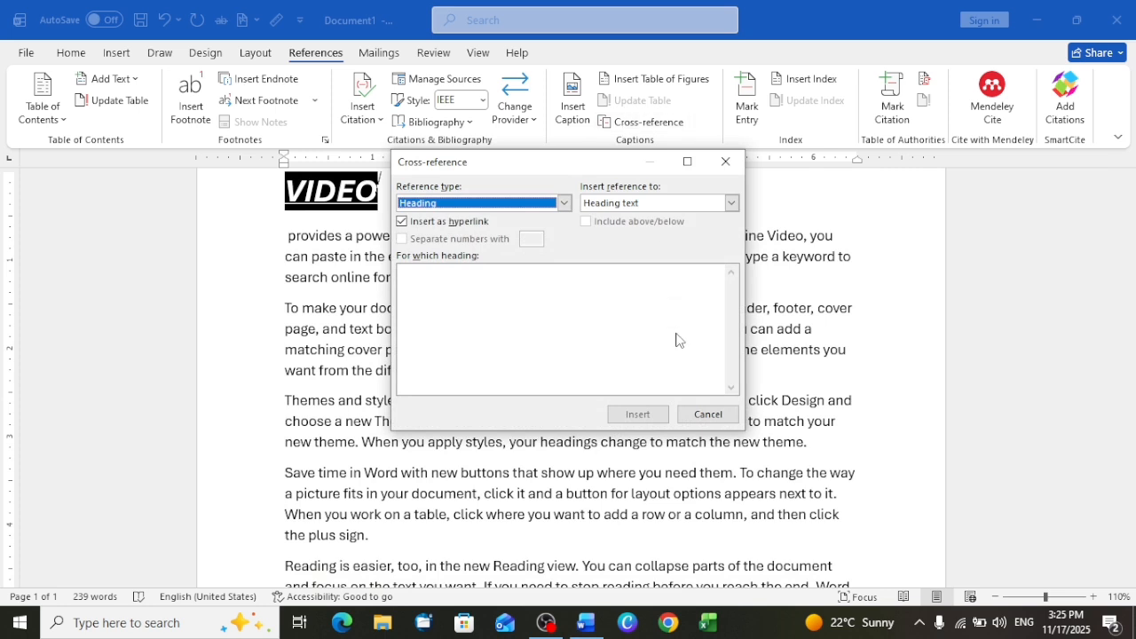
pyautogui.click(732, 203)
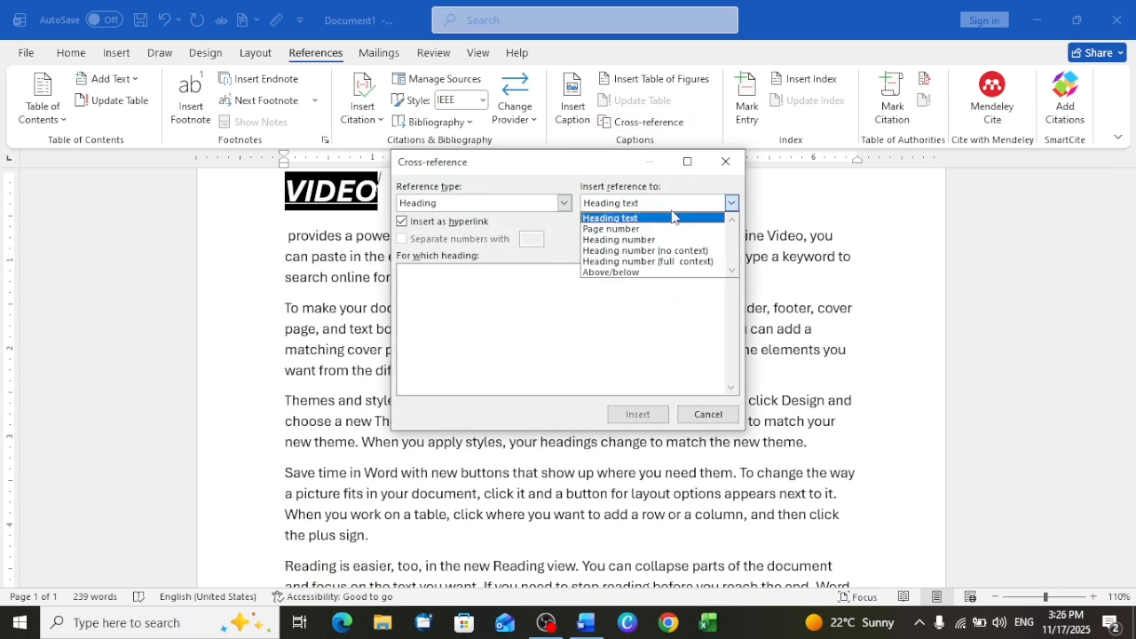
pyautogui.click(663, 219)
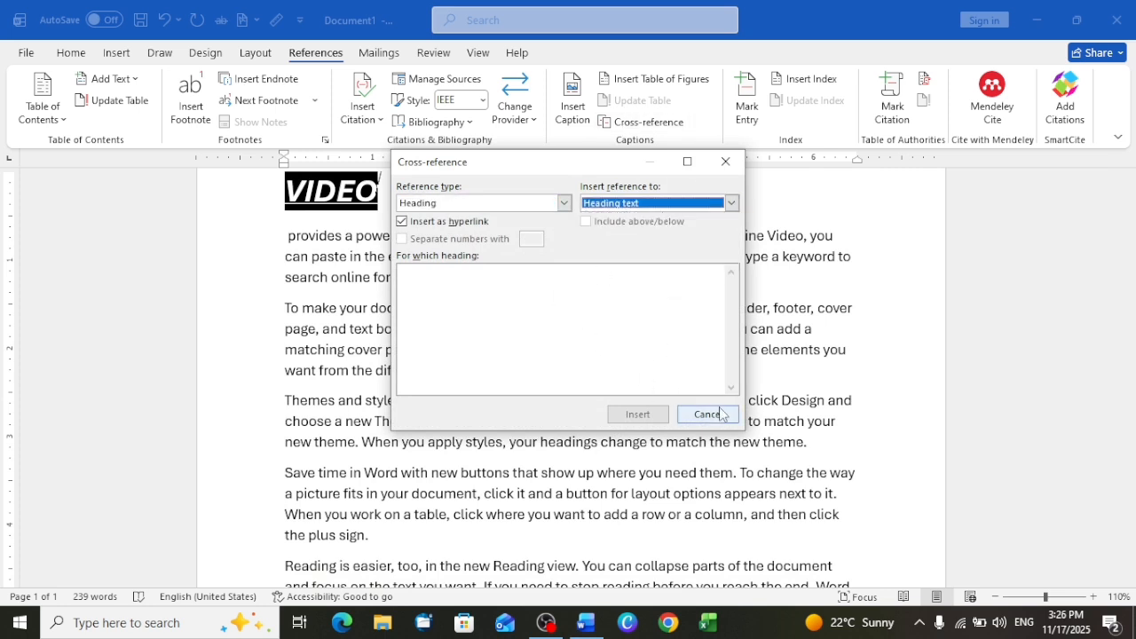
pyautogui.click(692, 416)
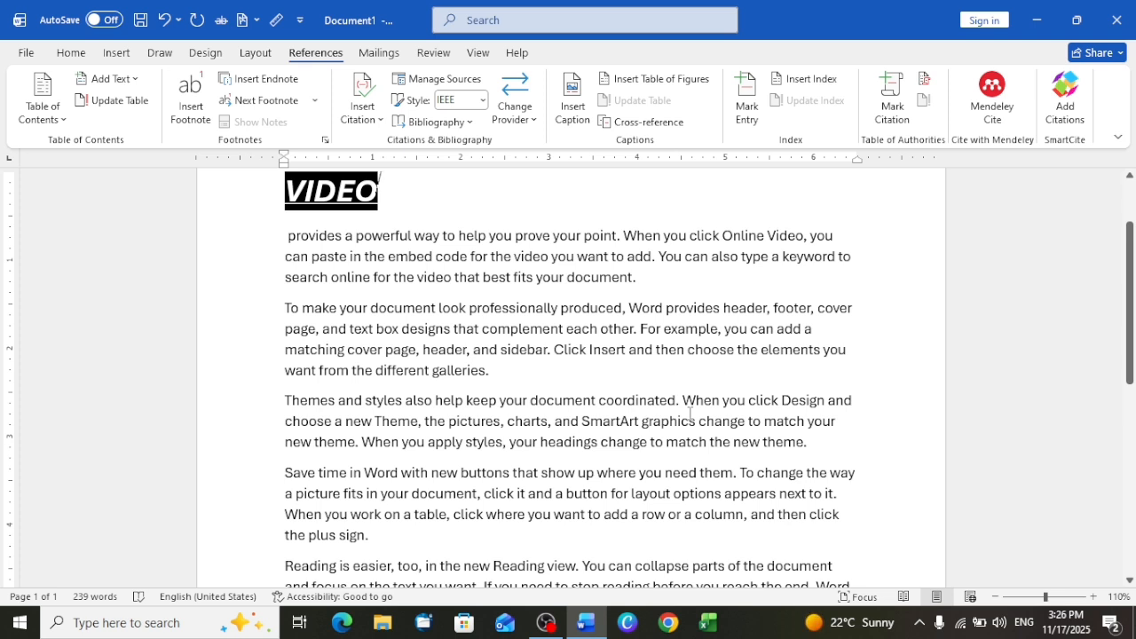
# - Mark an index entry at the VIDEO line with main entry VIDEO and subentry MOVIE for the current page
pyautogui.click(755, 111)
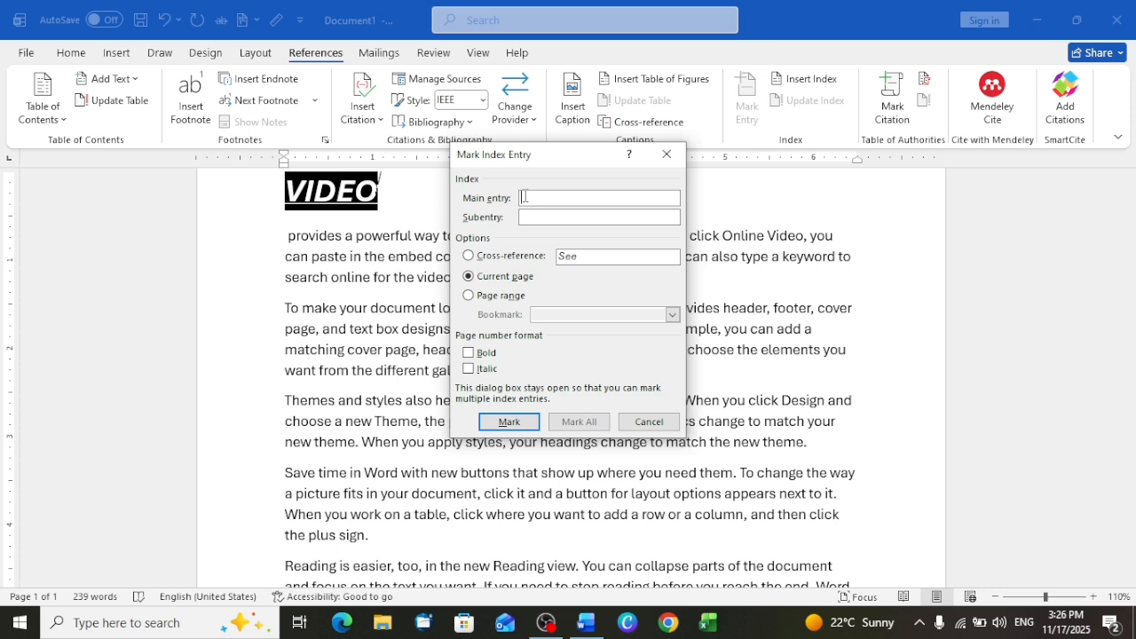
pyautogui.write('VIDEO')
pyautogui.click(509, 420)
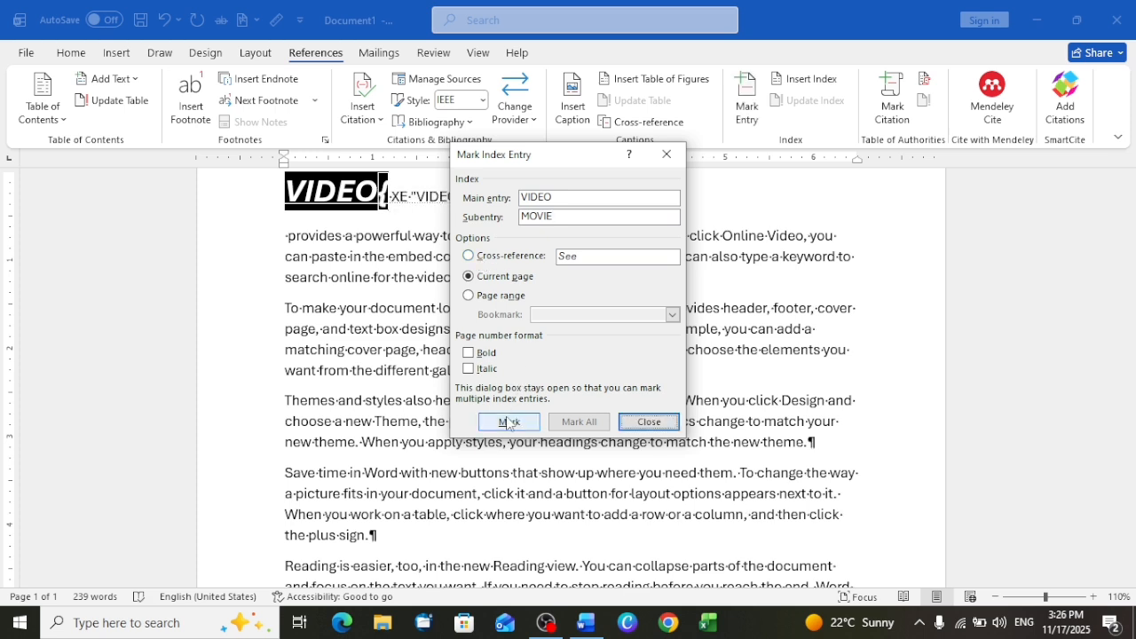
pyautogui.click(632, 421)
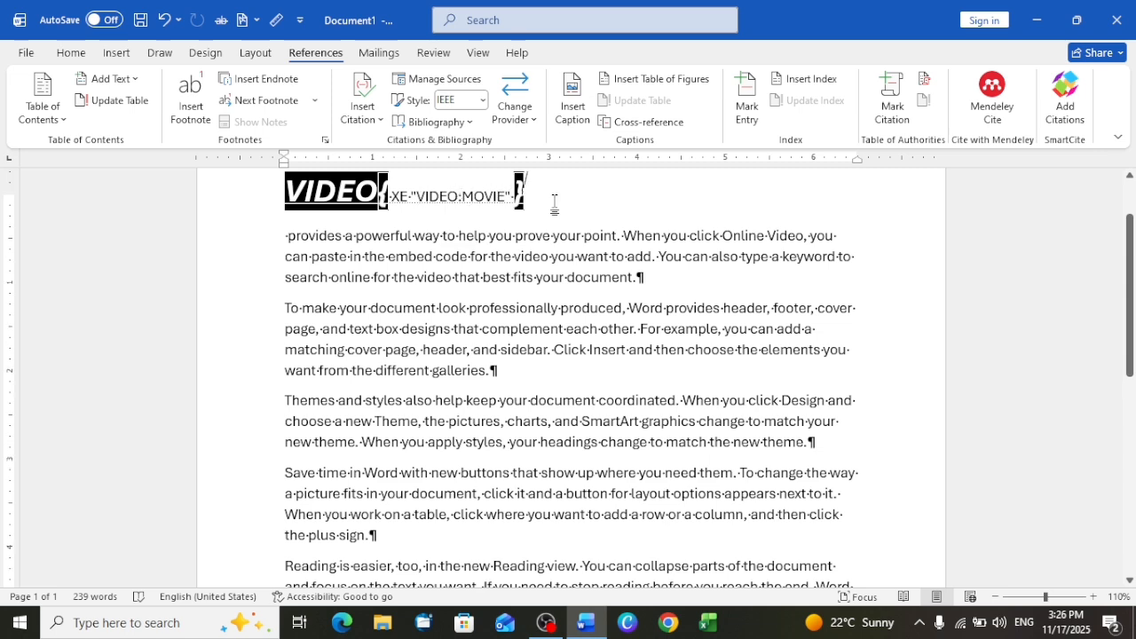
# - Hide the formatting marks and the index field code beside the VIDEO line
pyautogui.scroll(3, 554, 203)
pyautogui.scroll(-2, 556, 202)
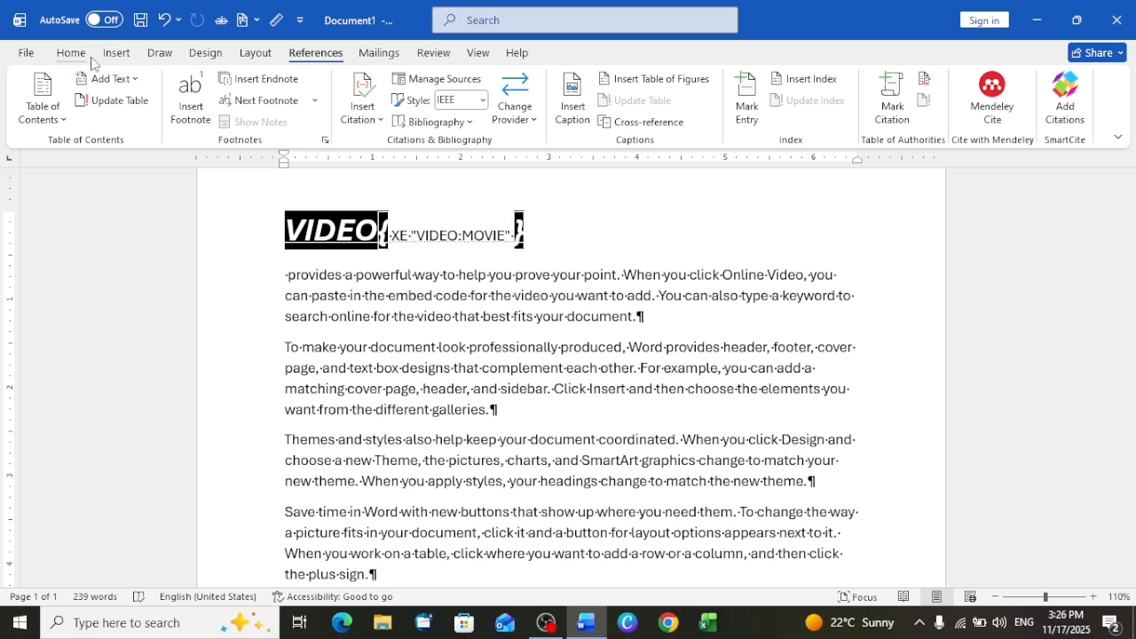
pyautogui.click(71, 53)
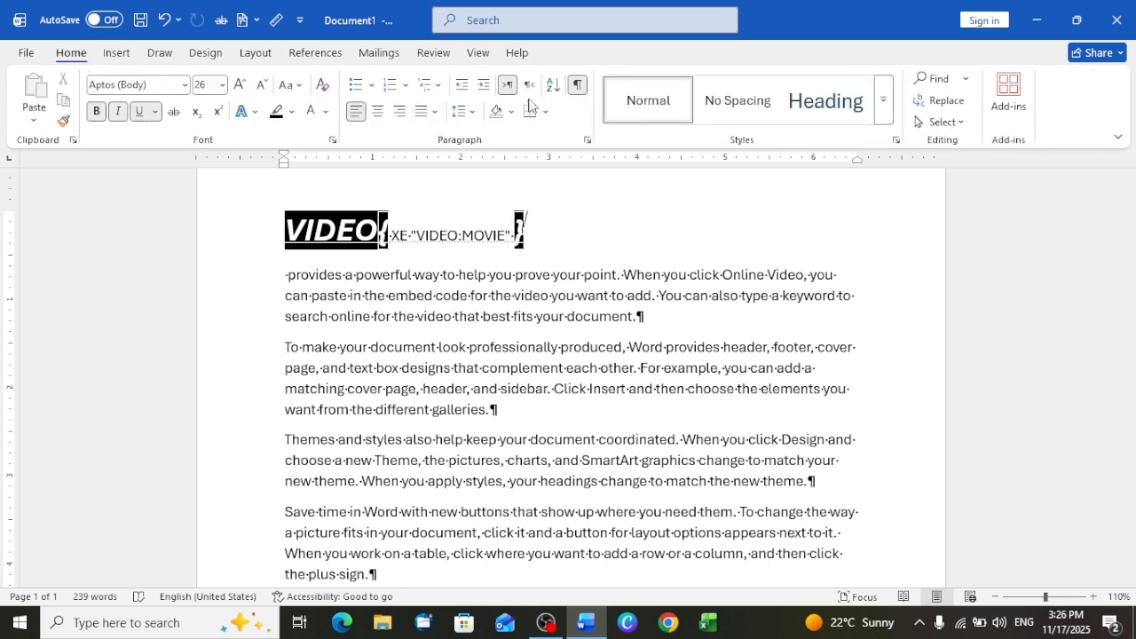
pyautogui.click(577, 84)
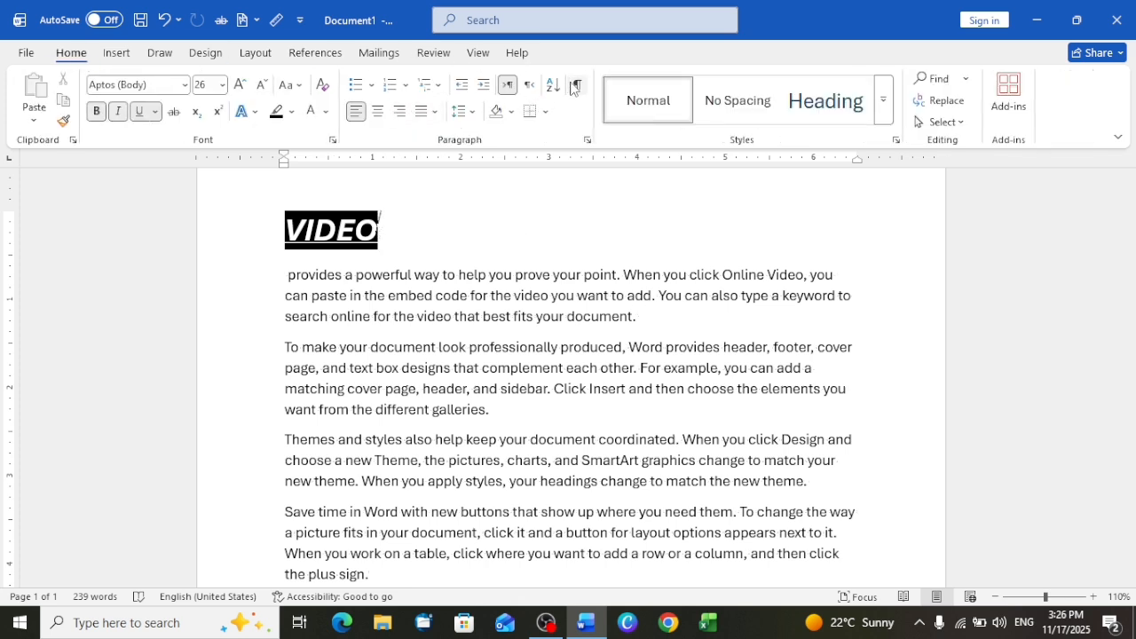
# - Review the Index settings and their Mark Index Entry options, and close them without inserting anything
pyautogui.click(317, 58)
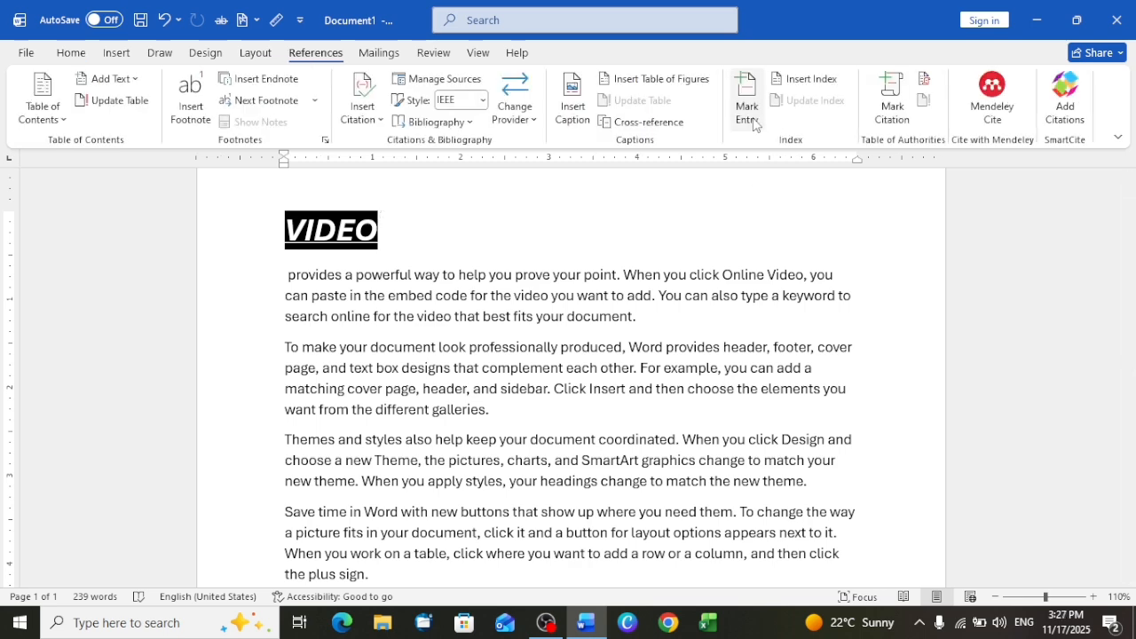
pyautogui.click(806, 81)
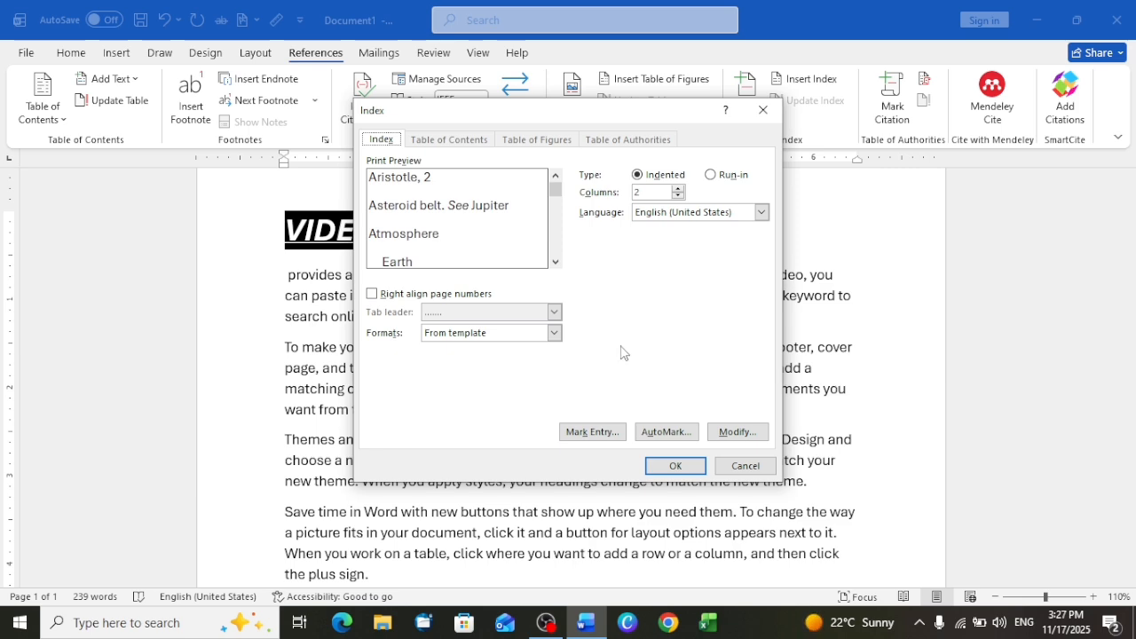
pyautogui.click(604, 433)
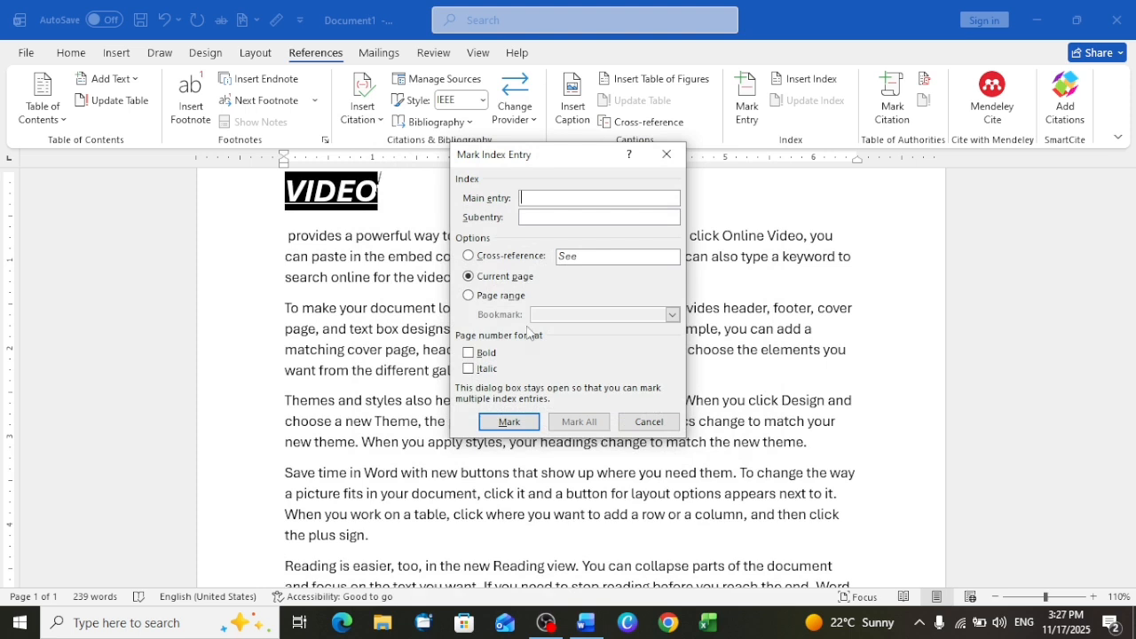
pyautogui.click(667, 154)
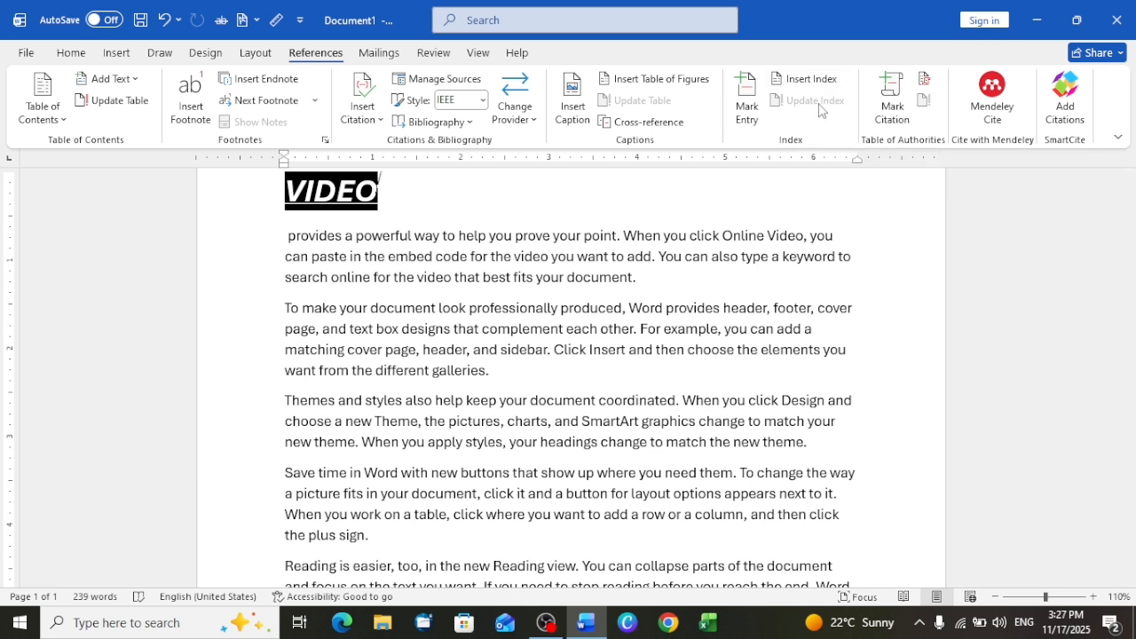
# - Open the Mark Citation dialog for the table of authorities
pyautogui.click(891, 124)
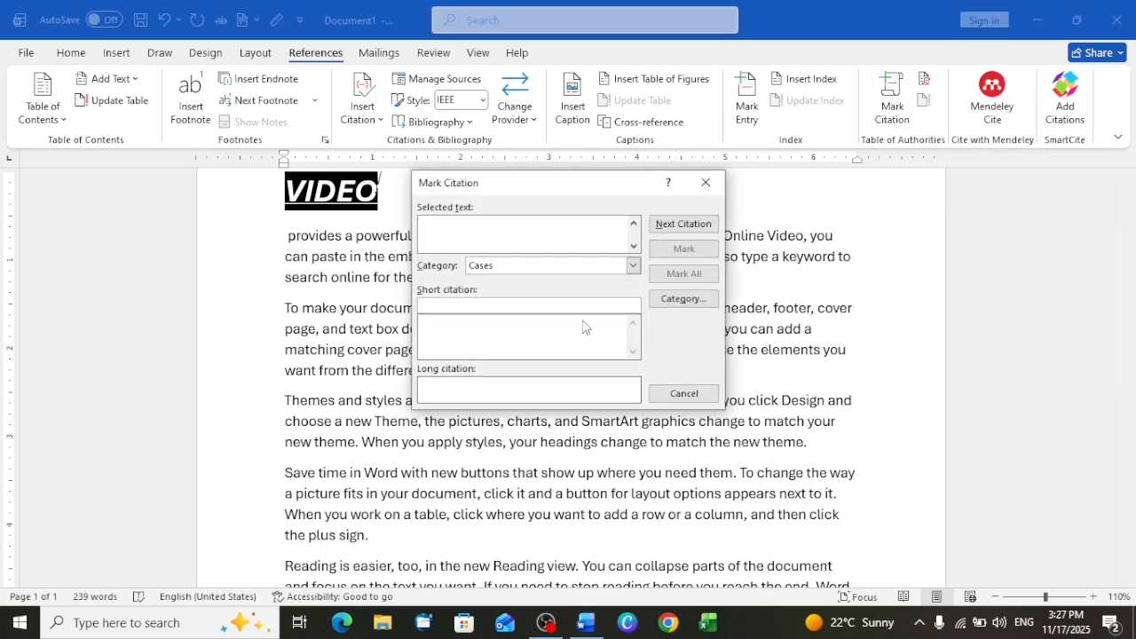
# - Switch to Chrome with the second user profile and open chatgpt.com
pyautogui.click(668, 622)
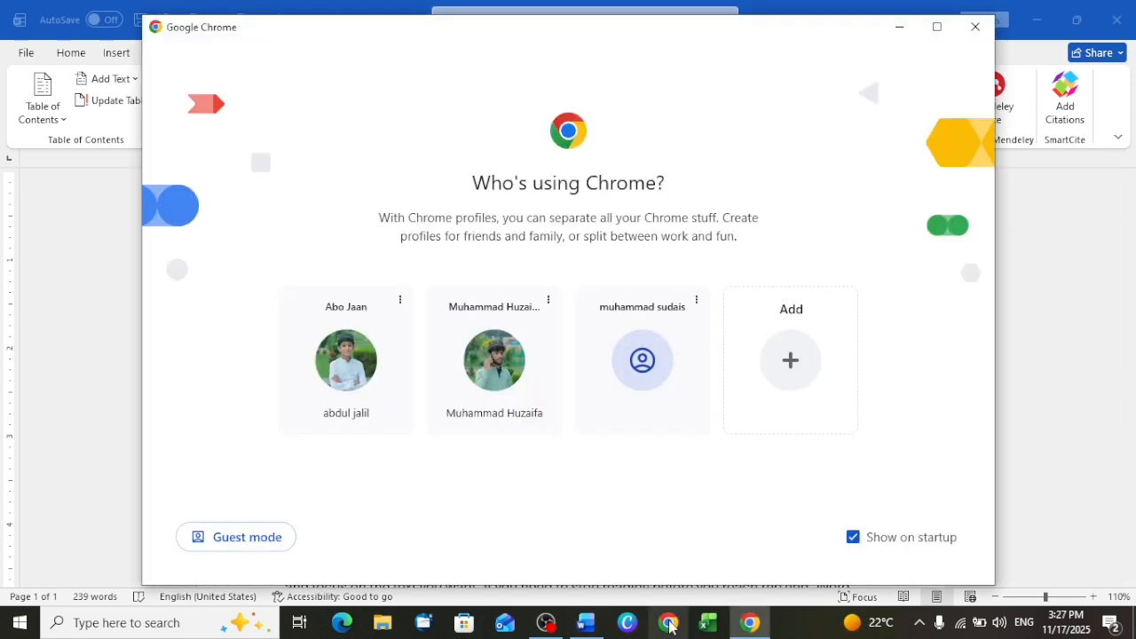
pyautogui.click(516, 340)
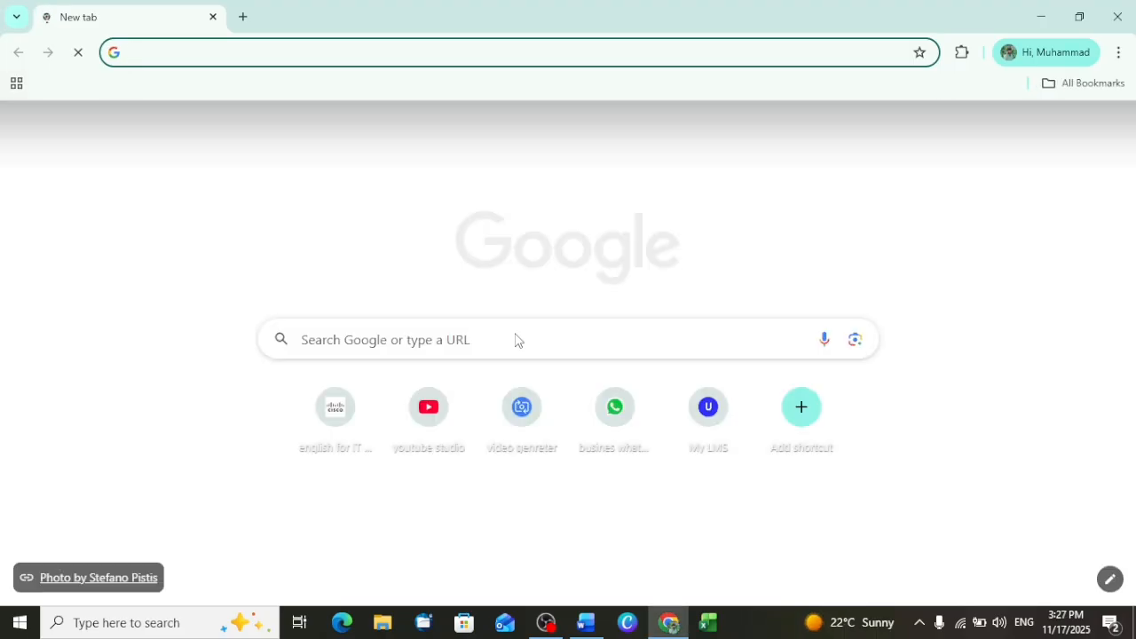
pyautogui.write('CHAT')
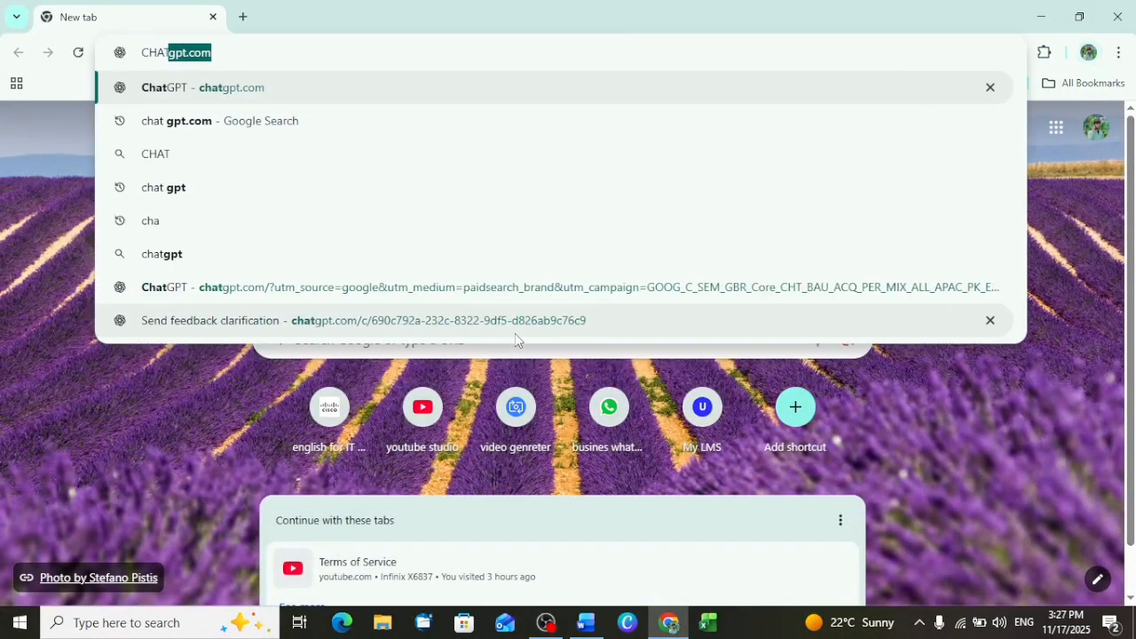
pyautogui.press('Return')
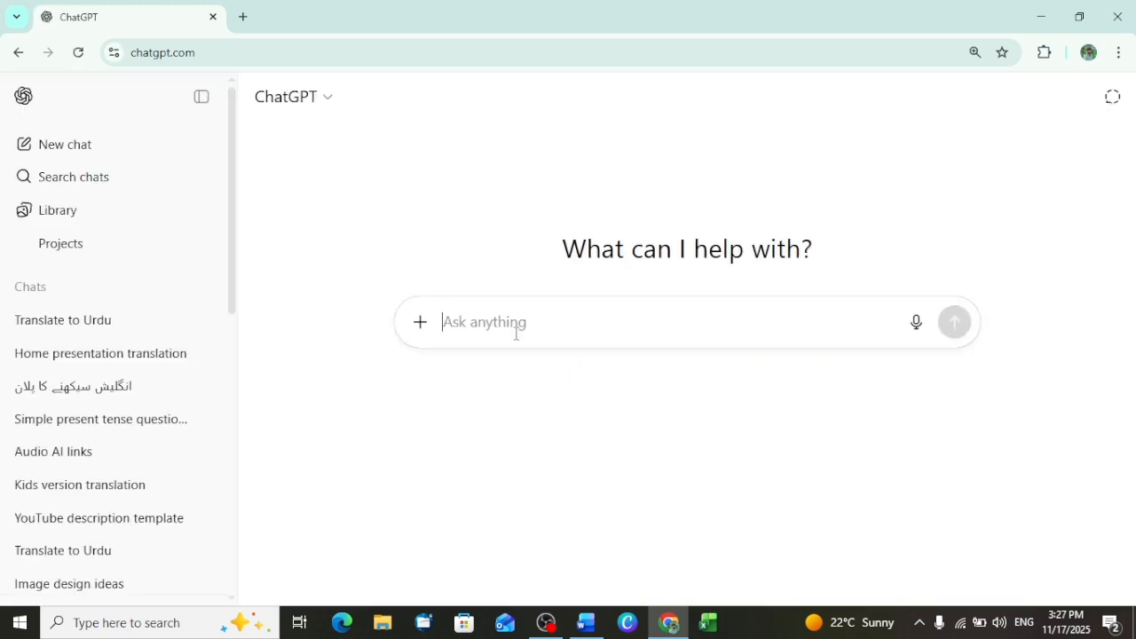
# - Send ChatGPT the request "CREATE IN M.S WORD SHORT CITATION AND FULL"
pyautogui.write('CREATE')
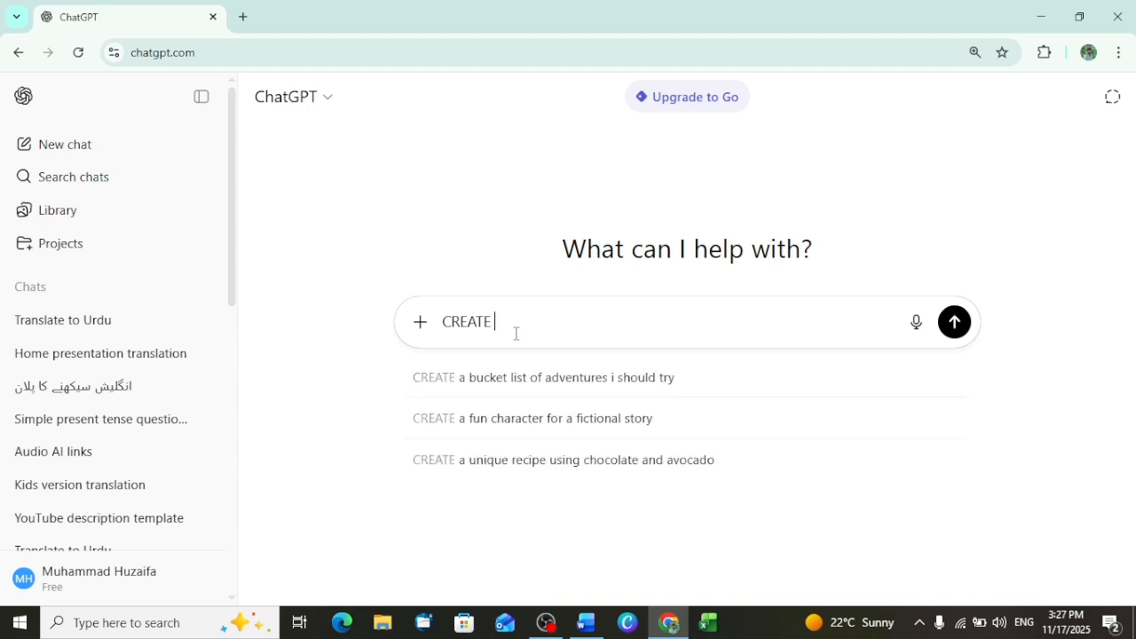
pyautogui.write(' IN M')
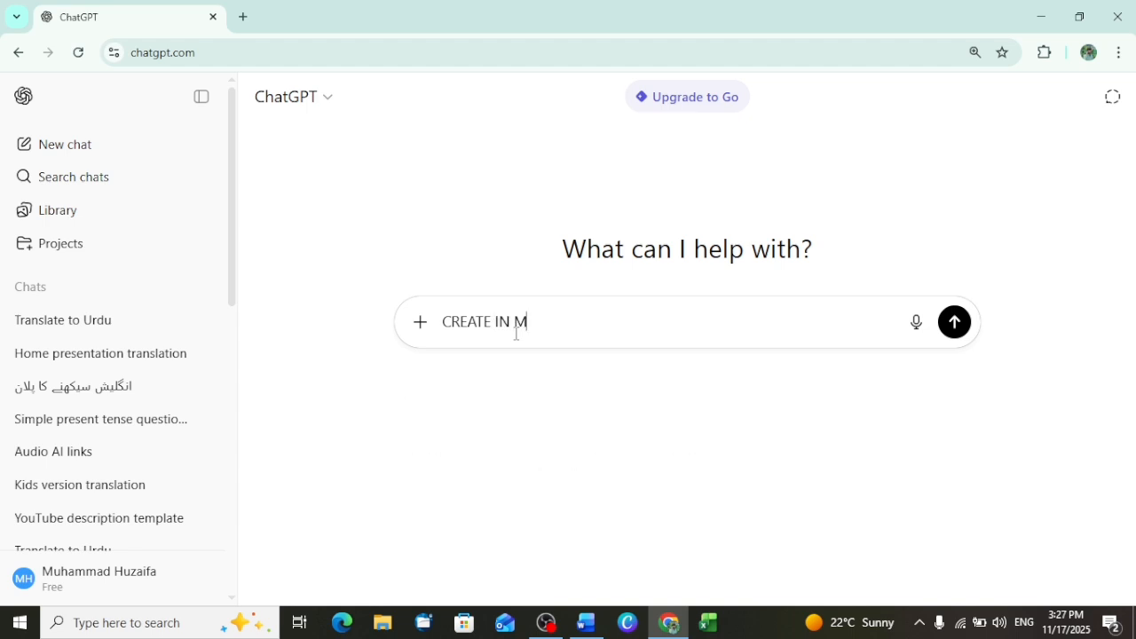
pyautogui.write('.S WORD')
pyautogui.click(588, 624)
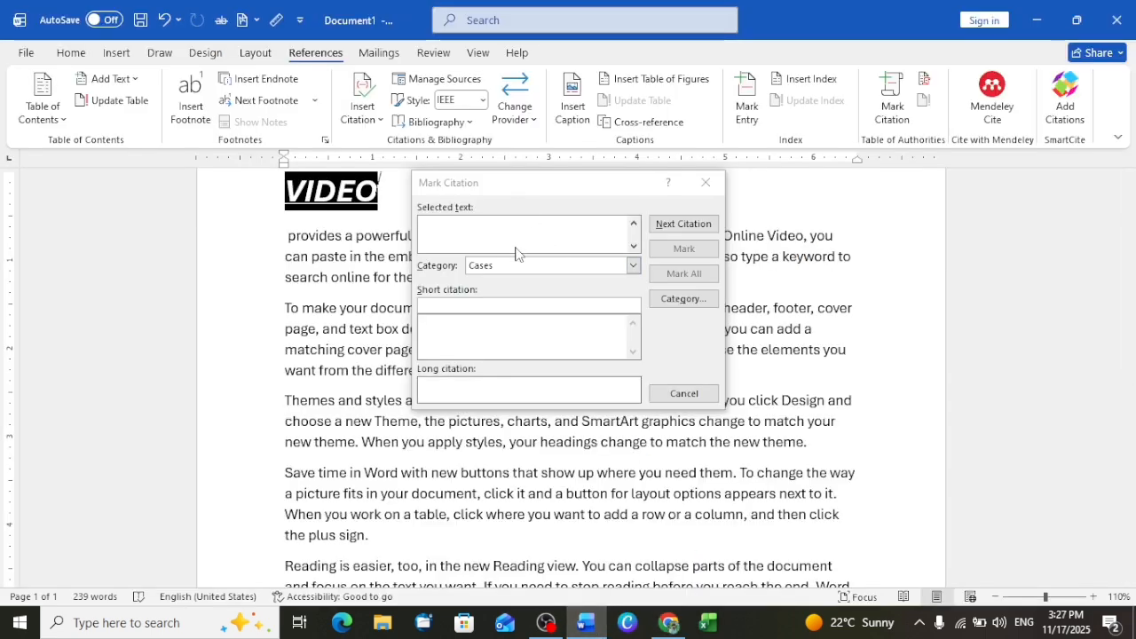
pyautogui.click(679, 629)
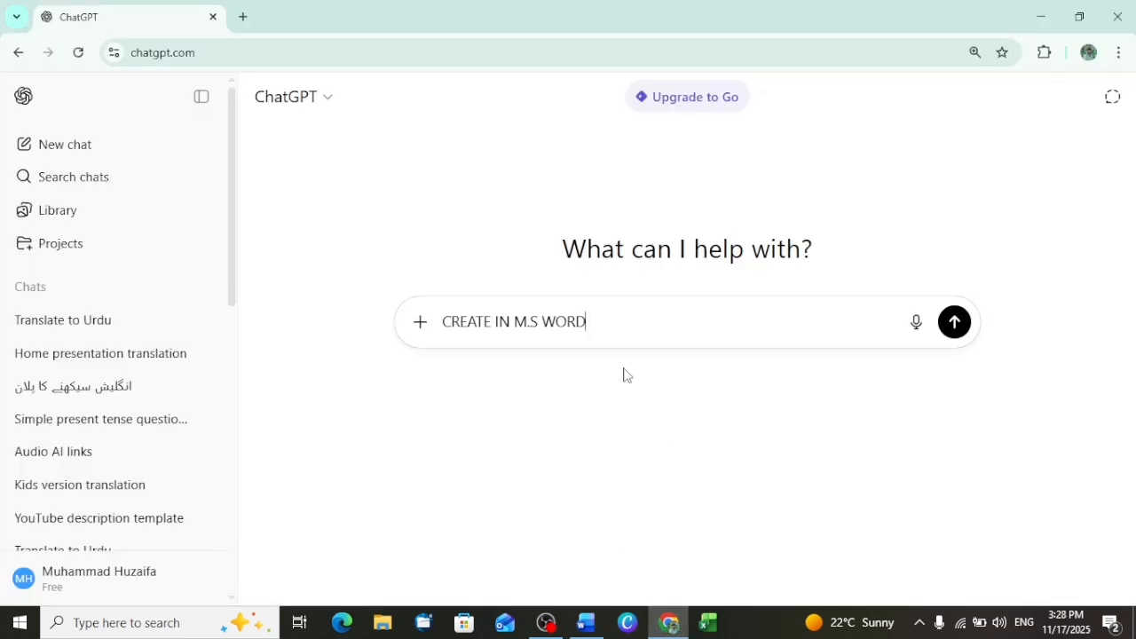
pyautogui.write('HORT CITATIO')
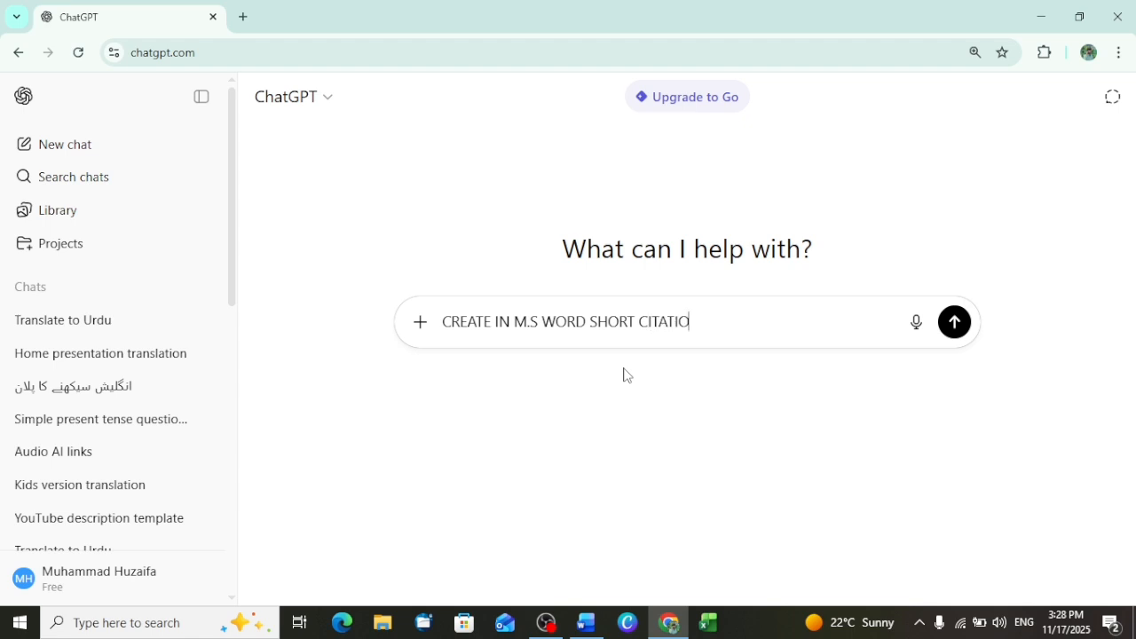
pyautogui.write('N AND FULL')
pyautogui.press('Return')
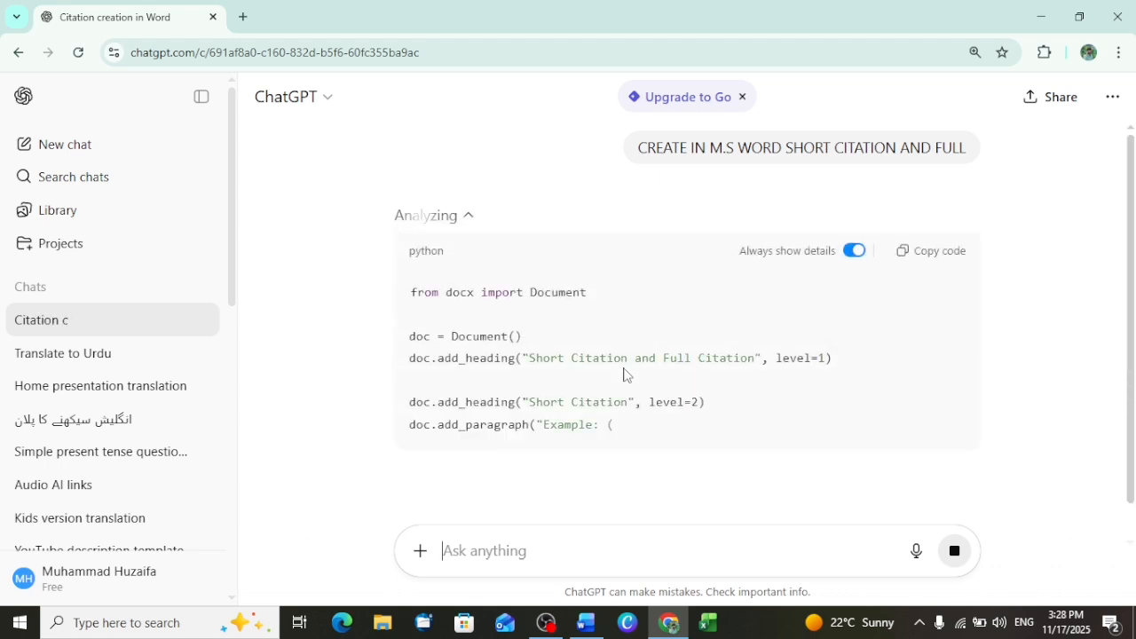
# - Collapse the generated code in ChatGPT's reply and download Citation_Examples.docx
pyautogui.scroll(-1, 624, 376)
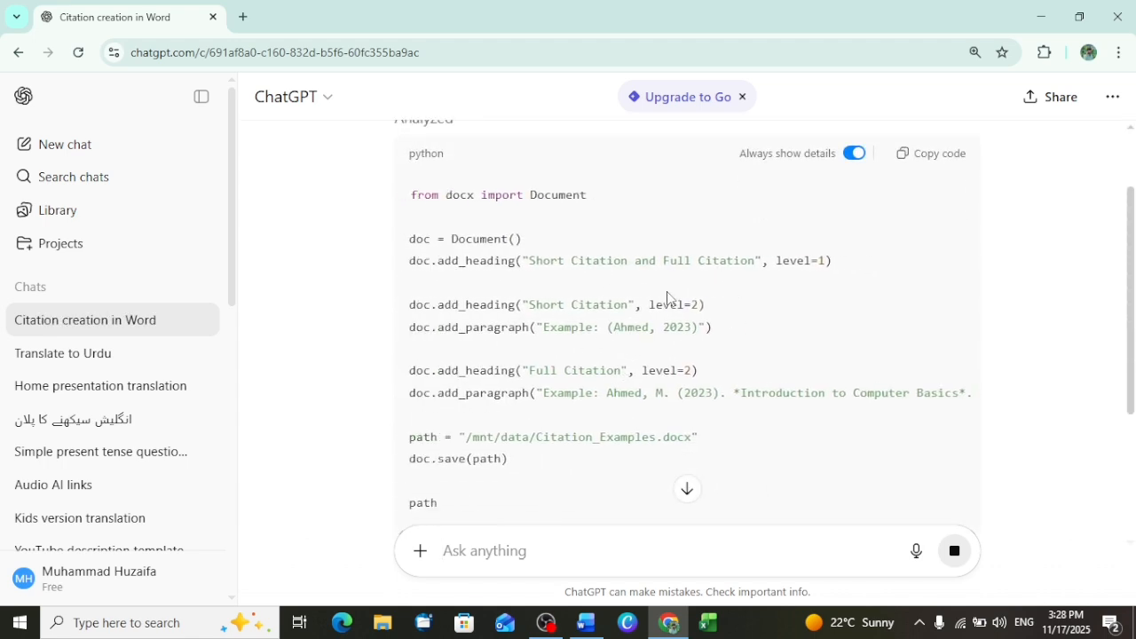
pyautogui.scroll(1, 667, 293)
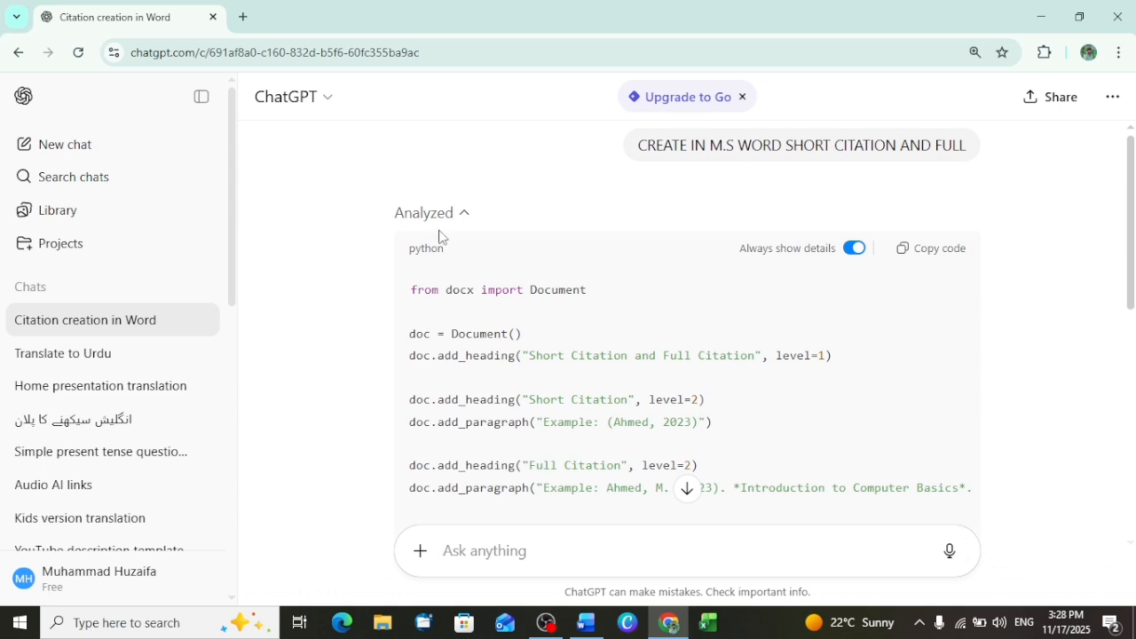
pyautogui.click(462, 217)
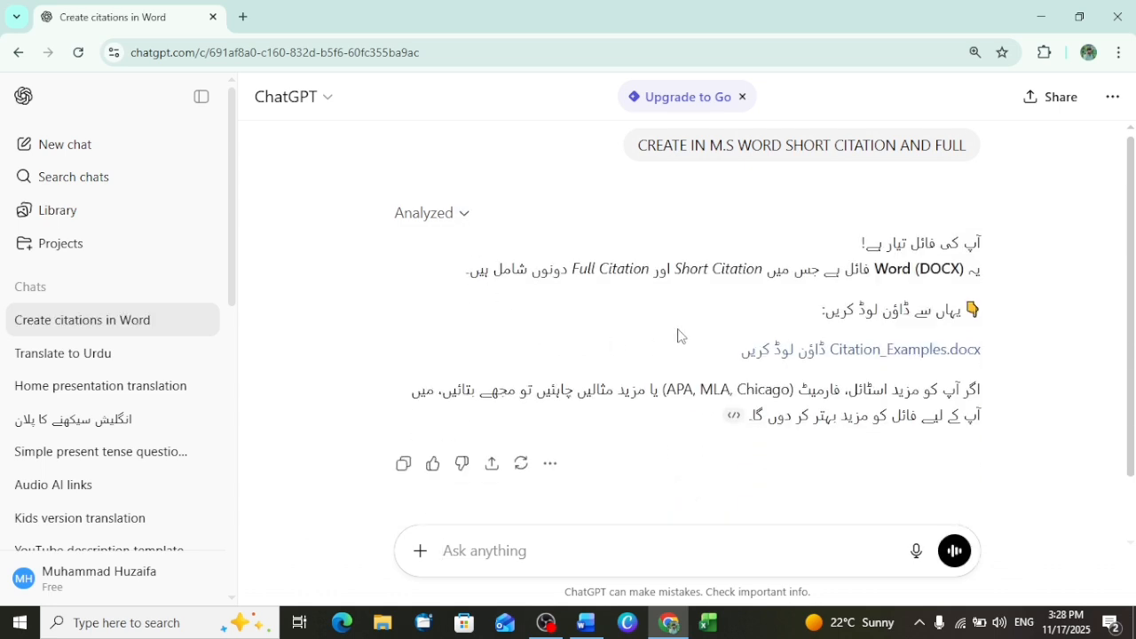
pyautogui.click(879, 353)
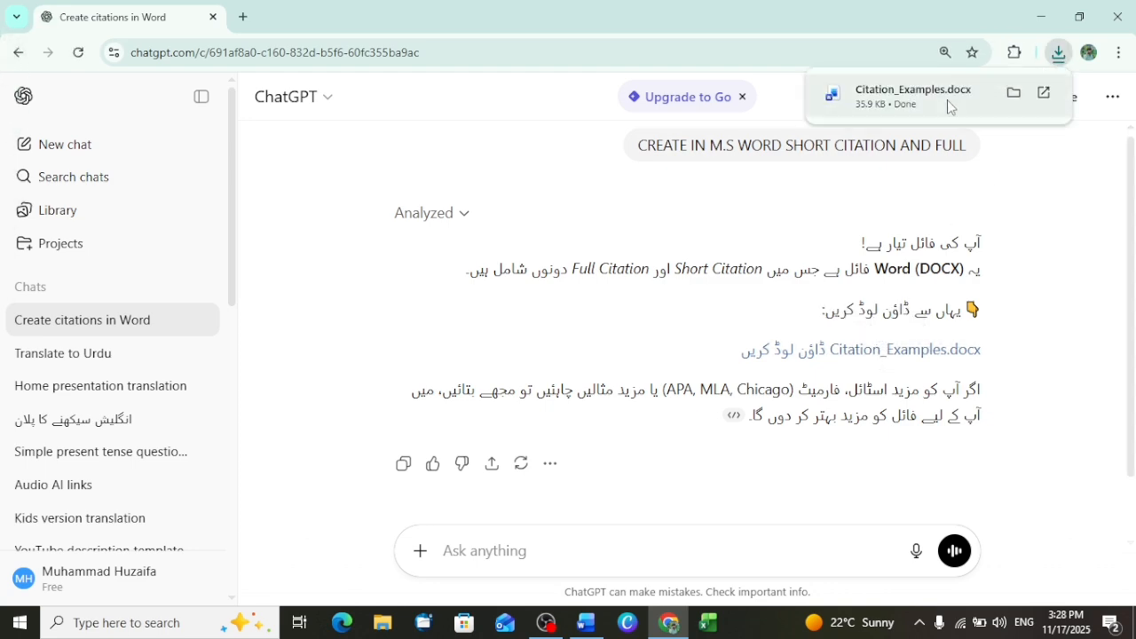
# - Open the downloaded Citation_Examples document in Word, highlight its short and full citation examples, and close it
pyautogui.click(949, 102)
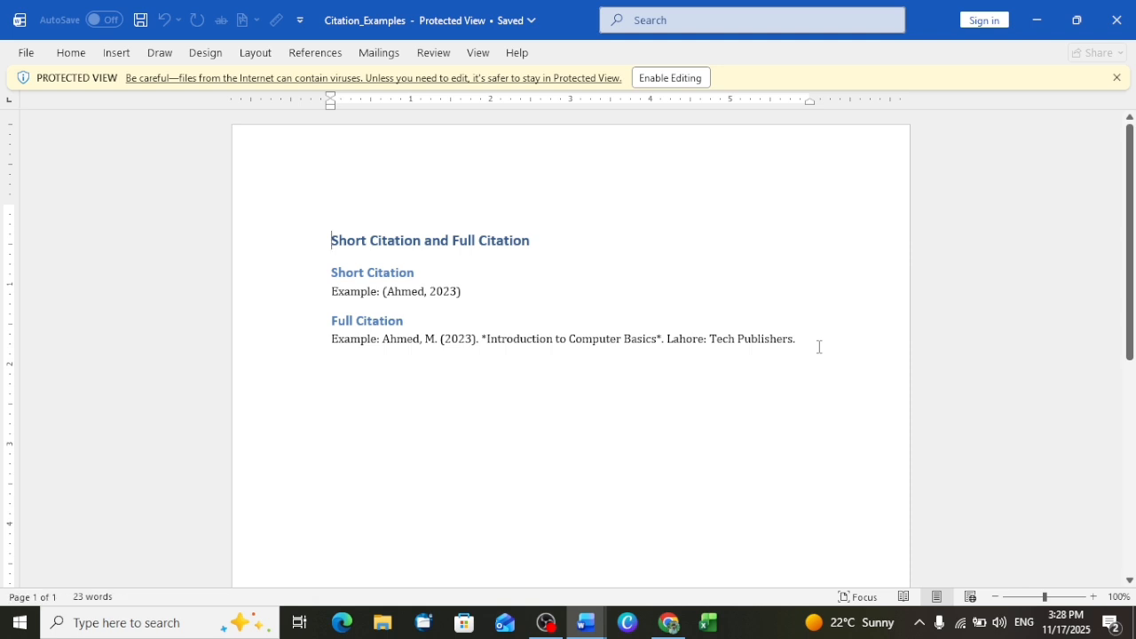
pyautogui.moveTo(819, 346); pyautogui.dragTo(332, 233)
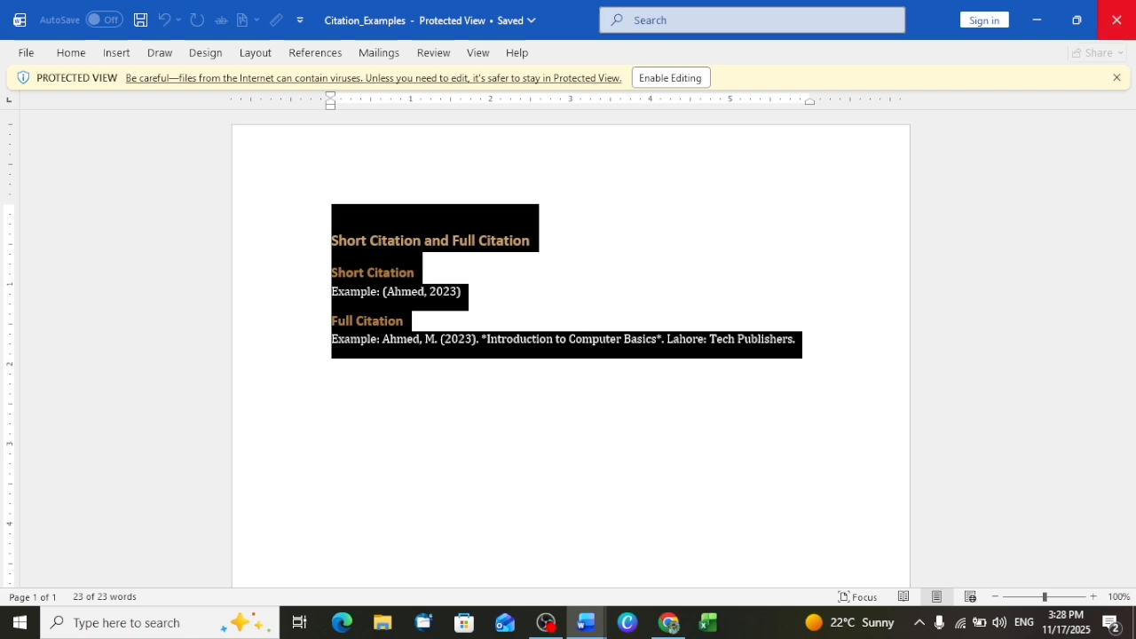
pyautogui.click(1117, 20)
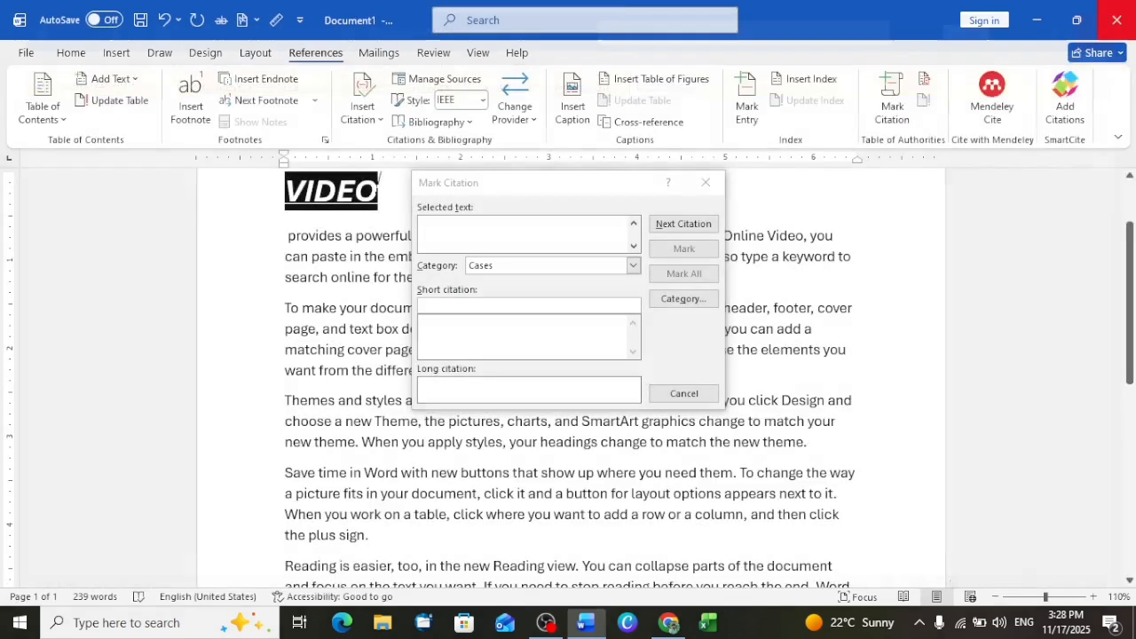
# - Search the document for the next citation from the Mark Citation dialog, continuing from the beginning
pyautogui.click(471, 306)
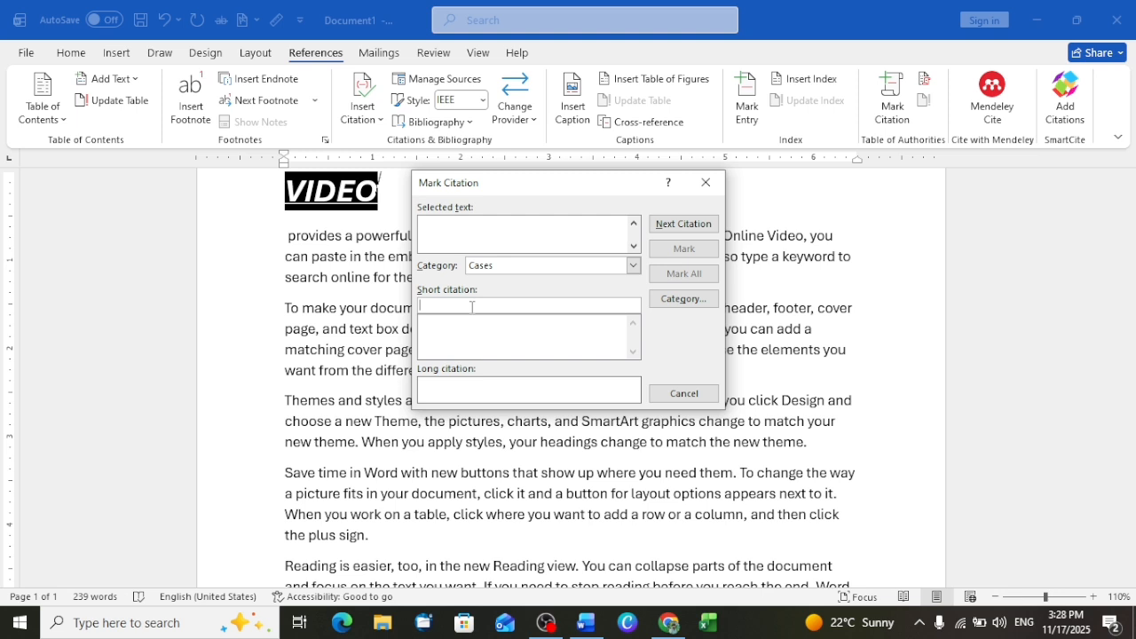
pyautogui.click(667, 227)
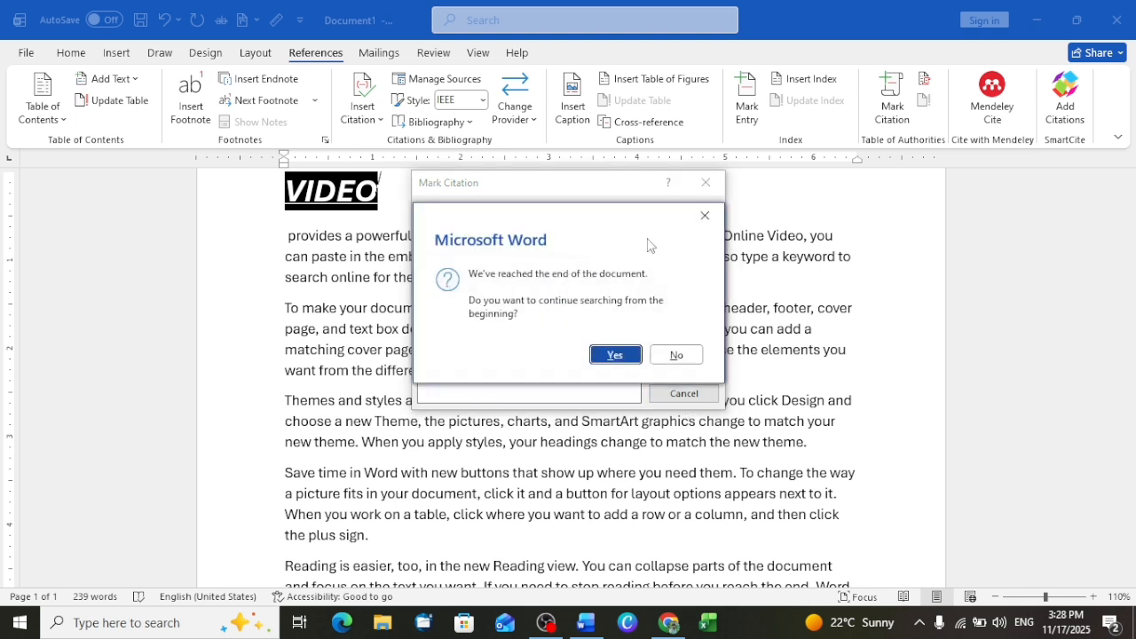
pyautogui.click(620, 354)
pyautogui.click(680, 345)
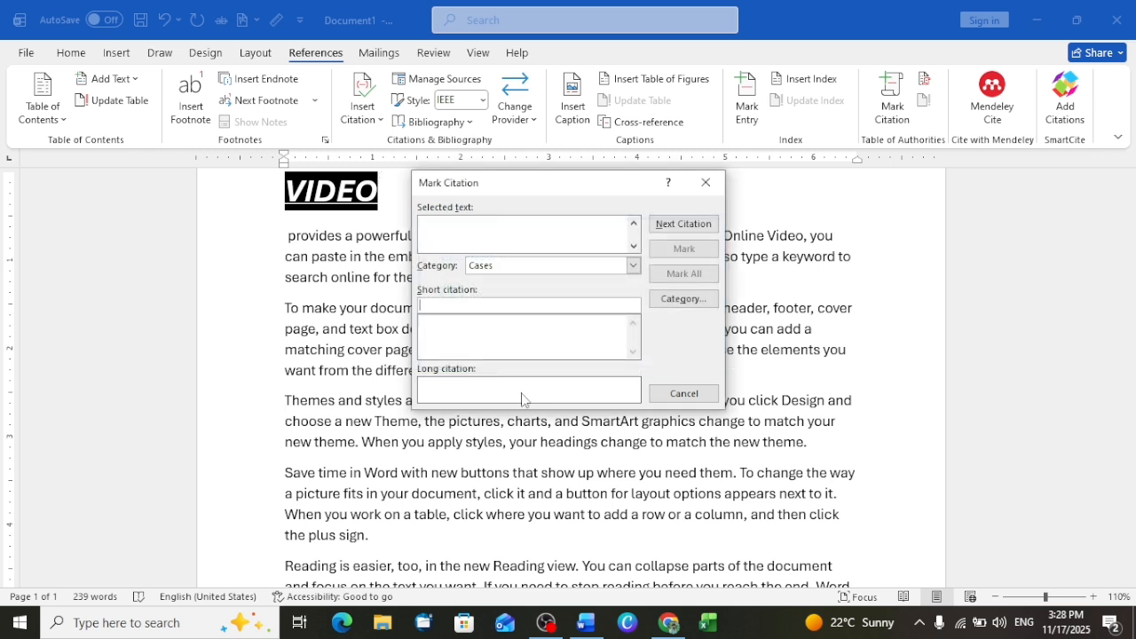
# - Select Statutes in the citation category editor and accept it
pyautogui.click(681, 305)
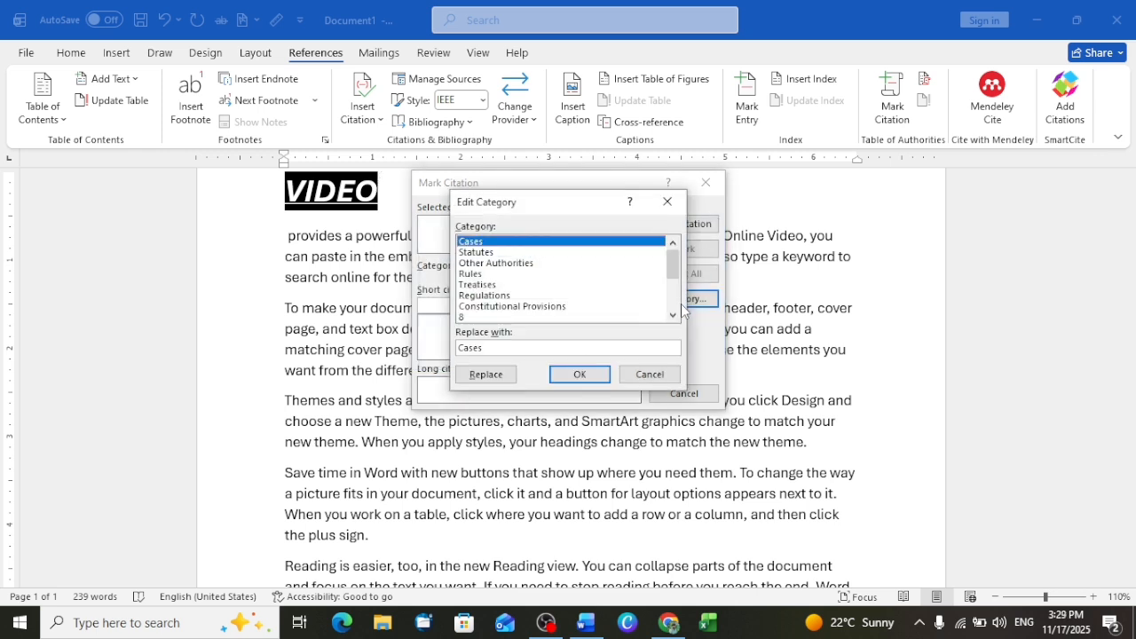
pyautogui.click(467, 256)
pyautogui.click(584, 376)
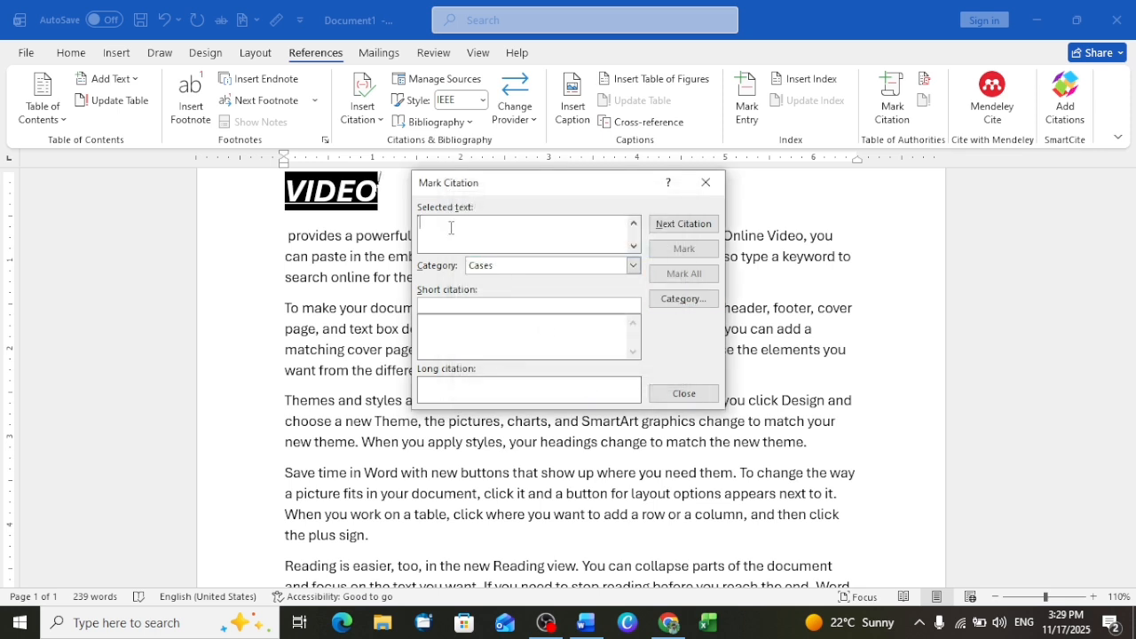
pyautogui.write('VIDEO')
pyautogui.press('BackSpace')
pyautogui.press('BackSpace')
pyautogui.press('BackSpace')
pyautogui.press('BackSpace')
pyautogui.press('BackSpace')
pyautogui.click(673, 394)
# - Open the Table of Authorities settings and go from there to the Mark Citation dialog
pyautogui.scroll(2, 566, 248)
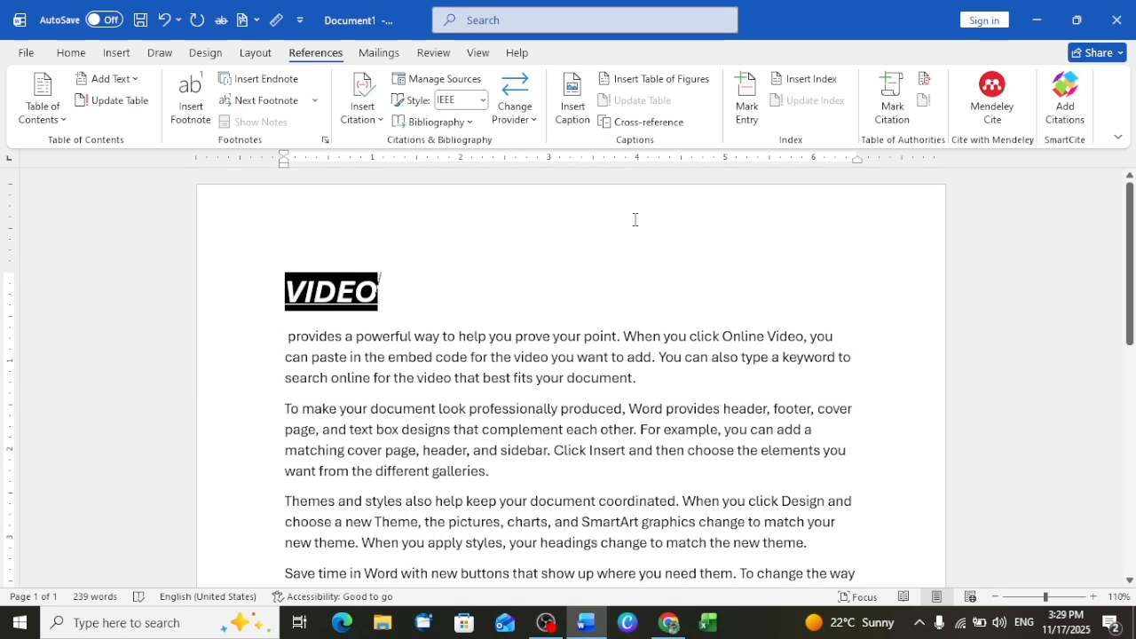
pyautogui.click(923, 82)
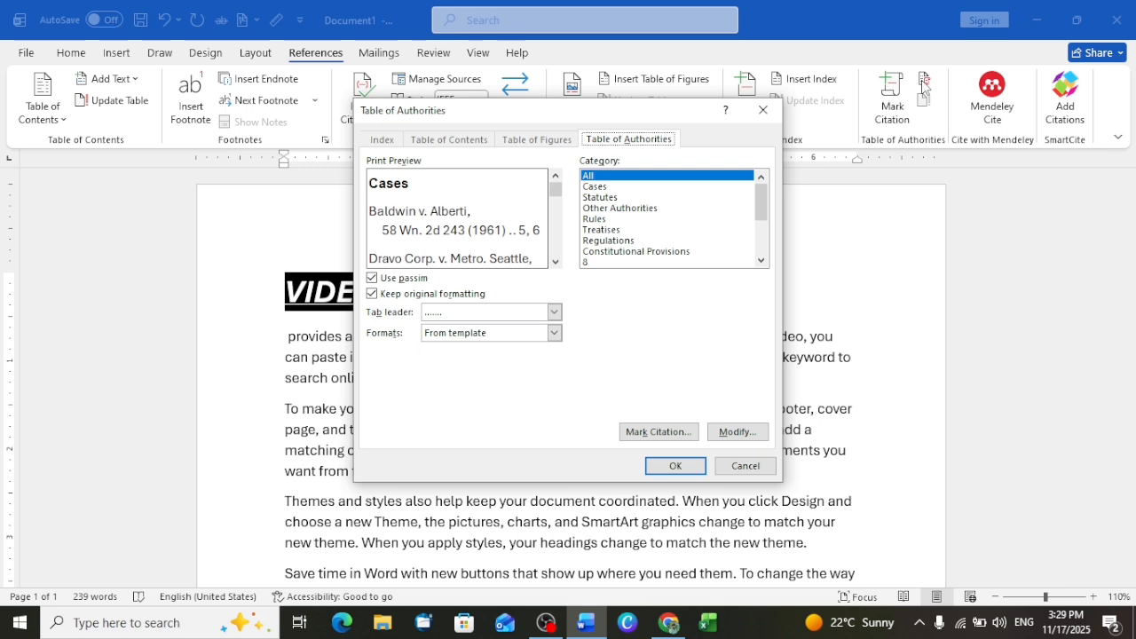
pyautogui.click(684, 437)
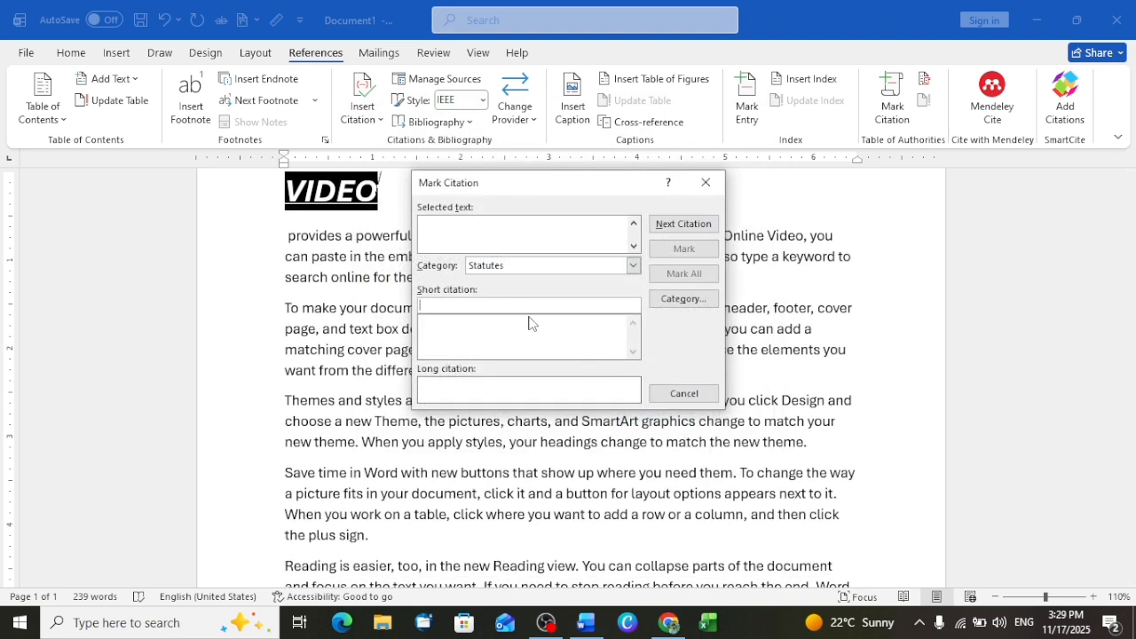
pyautogui.write('E')
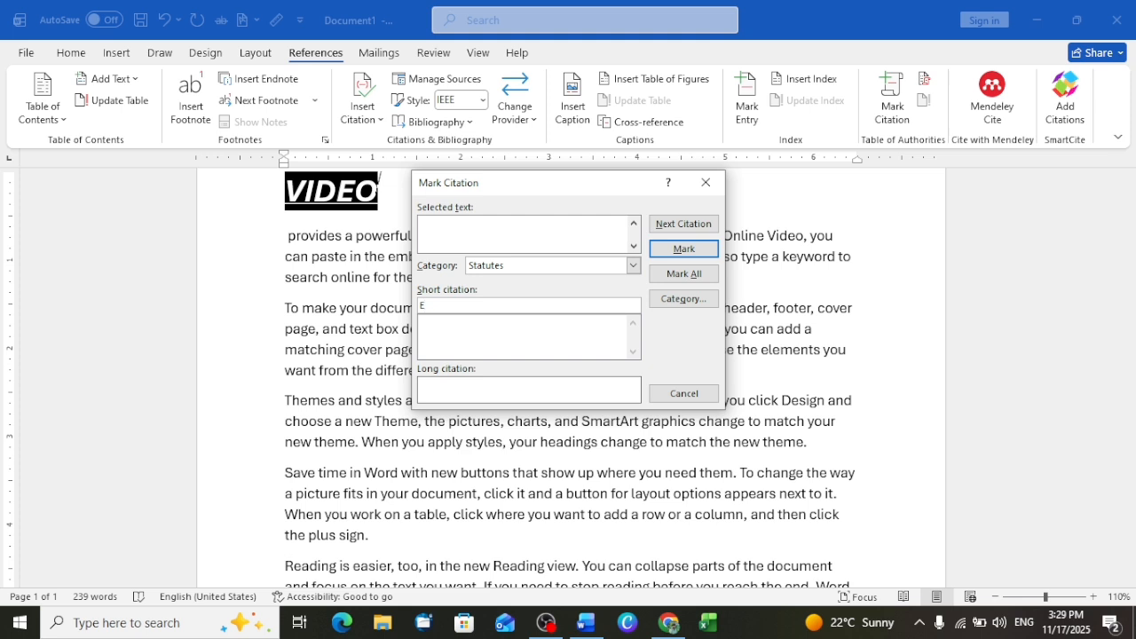
pyautogui.write('DJDHDHDHDHDHHDHD')
pyautogui.press('BackSpace')
pyautogui.press('BackSpace')
pyautogui.press('BackSpace')
pyautogui.press('BackSpace')
pyautogui.press('BackSpace')
pyautogui.press('BackSpace')
pyautogui.press('BackSpace')
pyautogui.press('BackSpace')
pyautogui.press('BackSpace')
pyautogui.press('BackSpace')
pyautogui.press('BackSpace')
pyautogui.press('BackSpace')
pyautogui.press('BackSpace')
pyautogui.press('BackSpace')
pyautogui.press('BackSpace')
pyautogui.press('BackSpace')
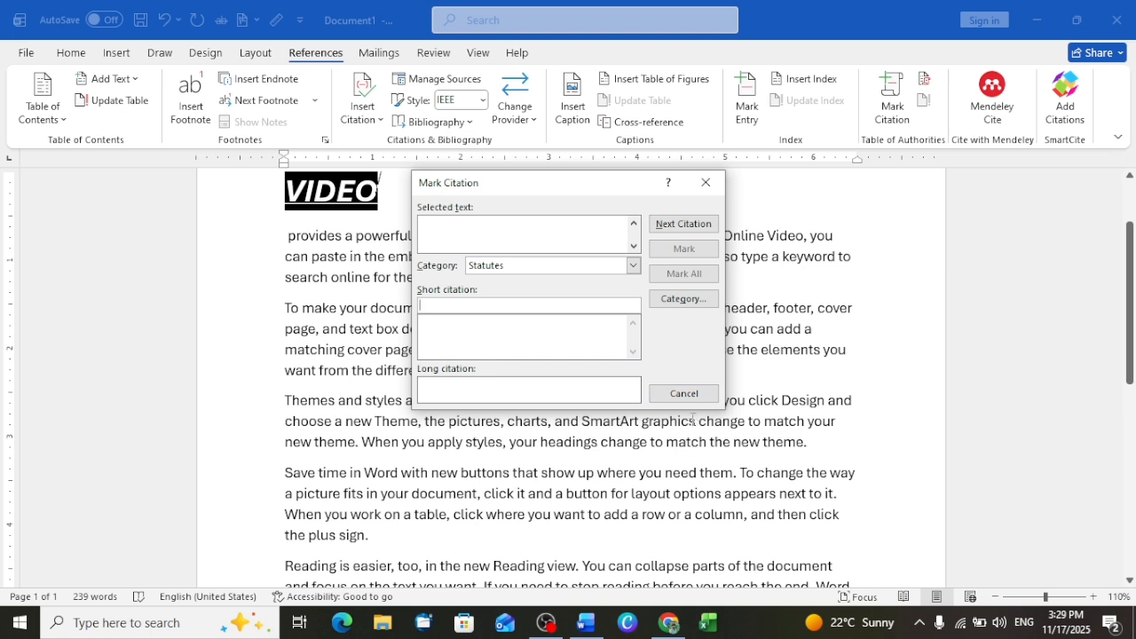
pyautogui.click(684, 394)
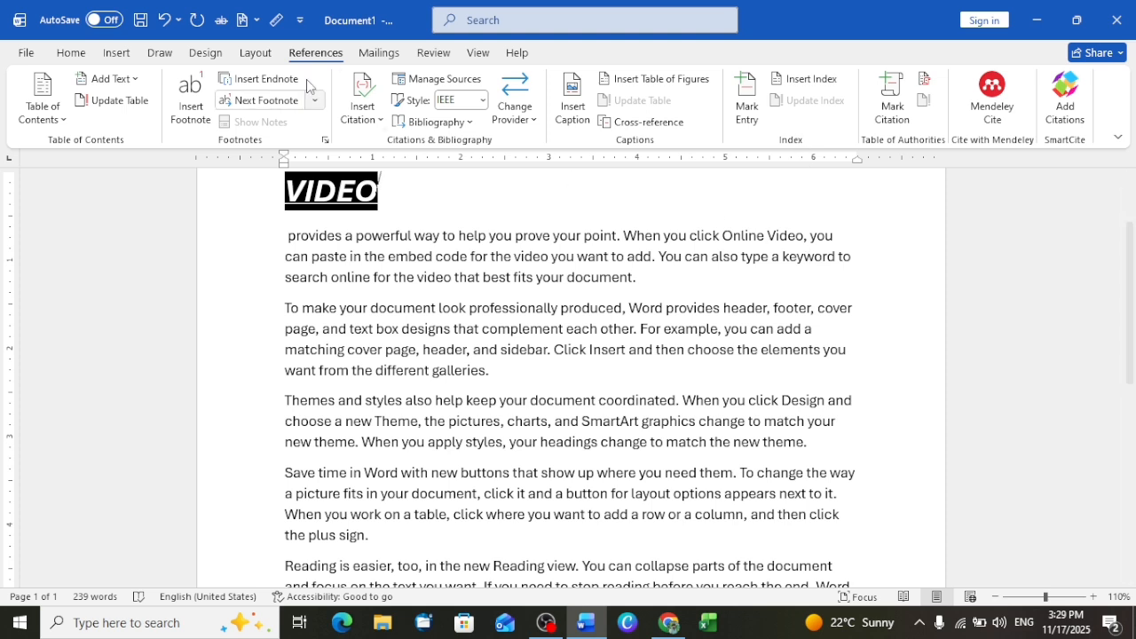
# - Show the mail merge commands and undo all edits in Document1 until the page is blank
pyautogui.click(379, 53)
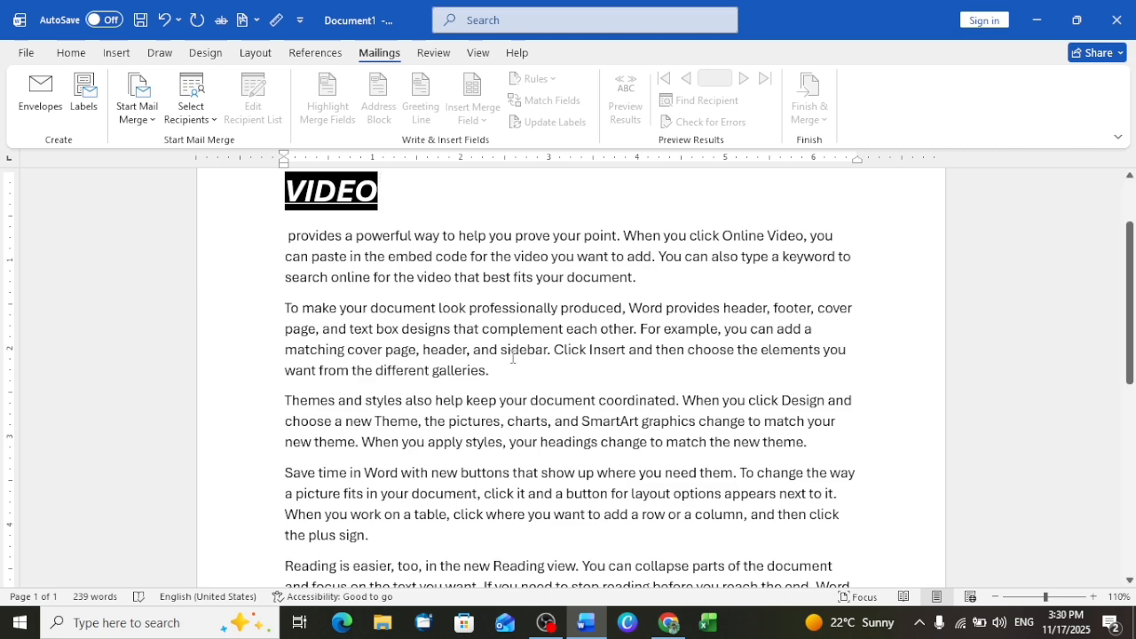
pyautogui.hotkey('ctrl', 'z')
pyautogui.hotkey('ctrl', 'z')
pyautogui.hotkey('ctrl', 'z')
pyautogui.hotkey('ctrl', 'z')
pyautogui.hotkey('ctrl', 'z')
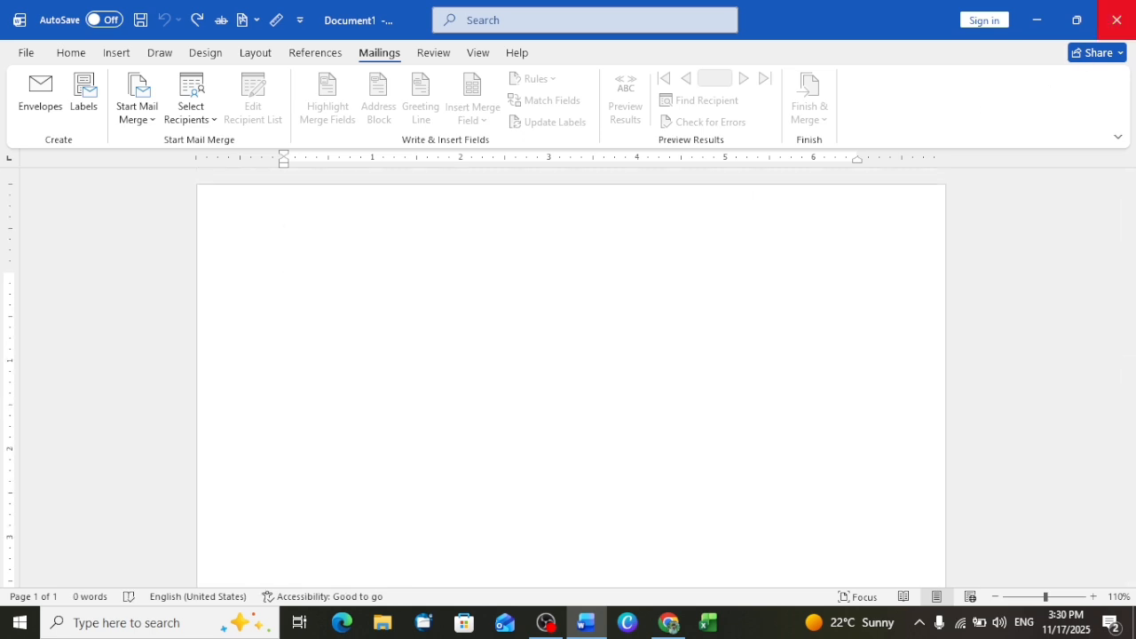
# - Close Document1 without saving the changes and close the ChatGPT browser window
pyautogui.click(1117, 19)
pyautogui.click(666, 350)
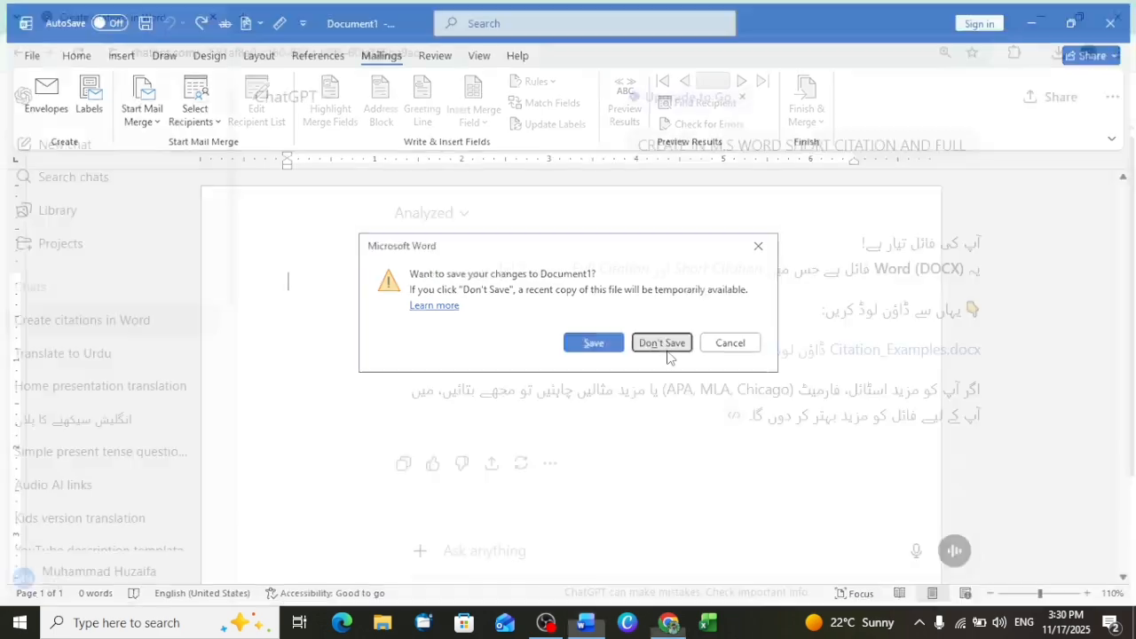
pyautogui.click(1117, 16)
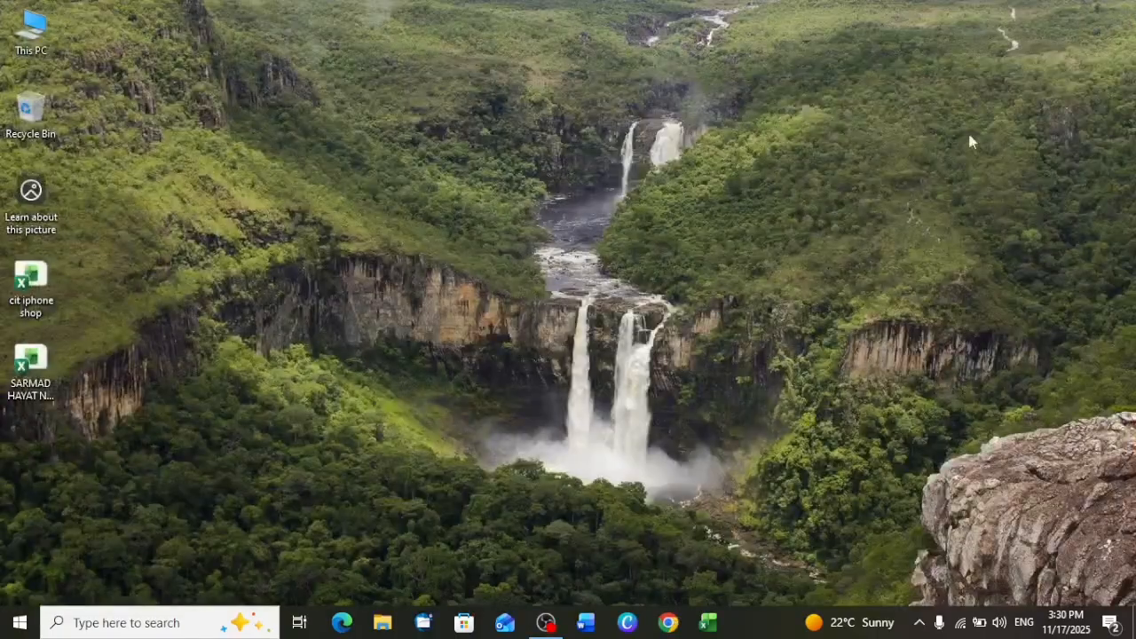